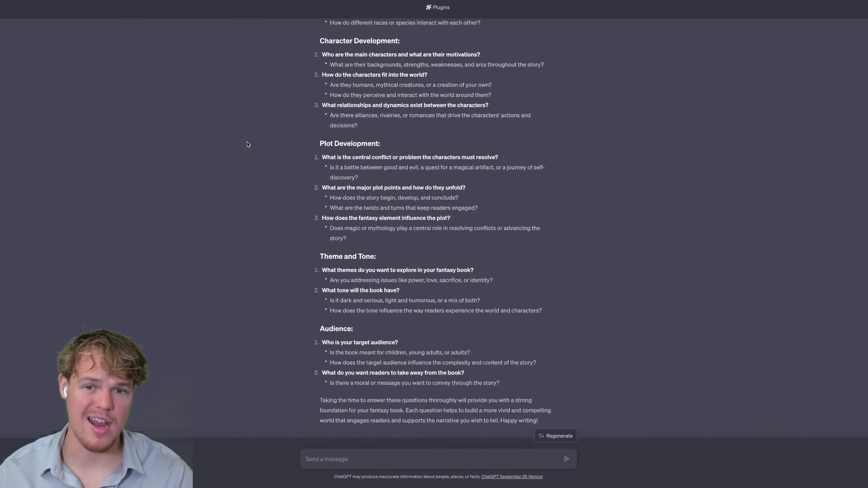
# Scroll through ChatGPT's fantasy-book planning questions, from World-Building down to the Audience section and closing paragraph.
pyautogui.scroll(5, 248, 144)
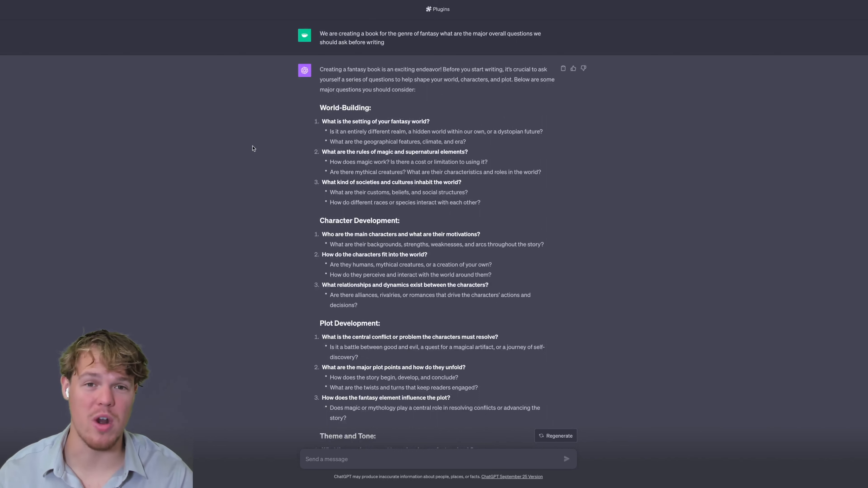
pyautogui.scroll(-2, 388, 113)
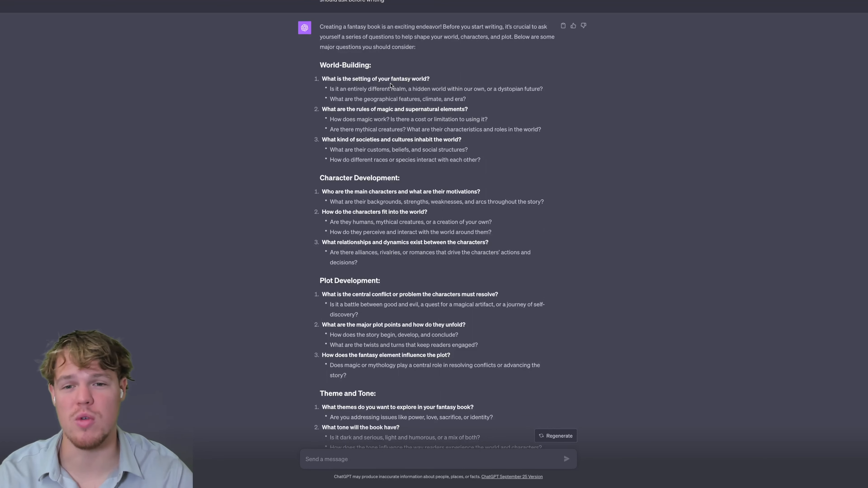
pyautogui.scroll(-5, 336, 236)
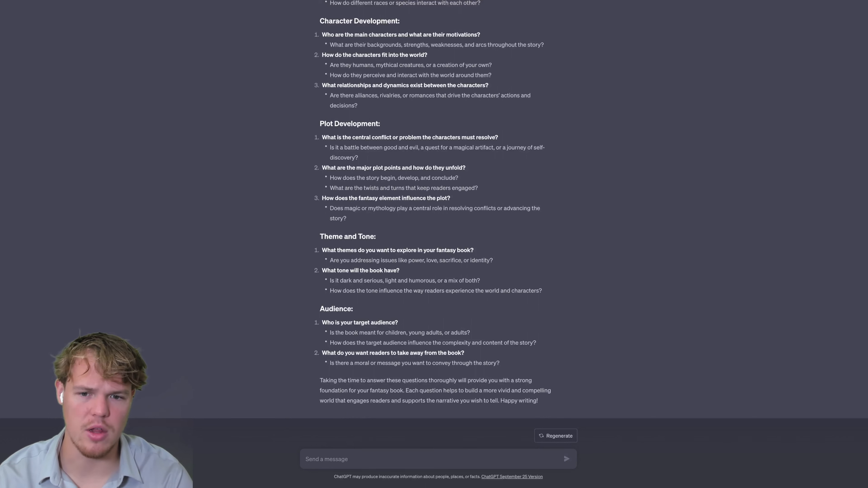
# Ask ChatGPT to pick two questions per category and give matching example answers for an example book.
pyautogui.write('Ok based o')
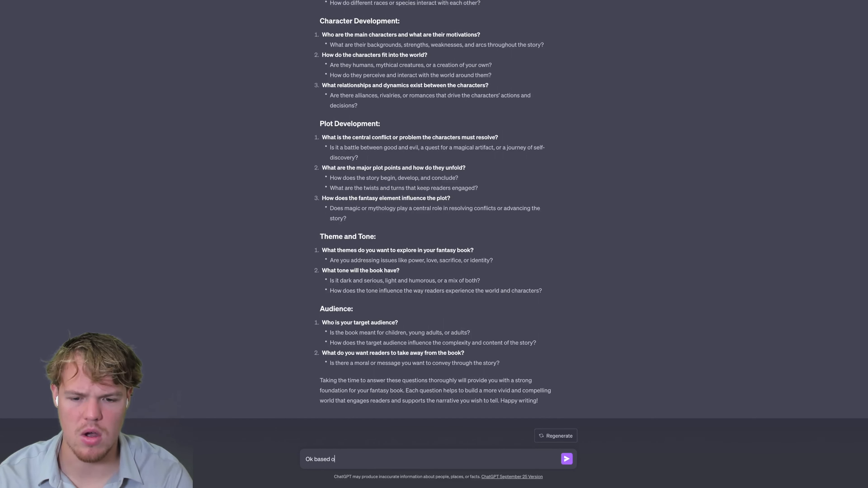
pyautogui.write('n the specific')
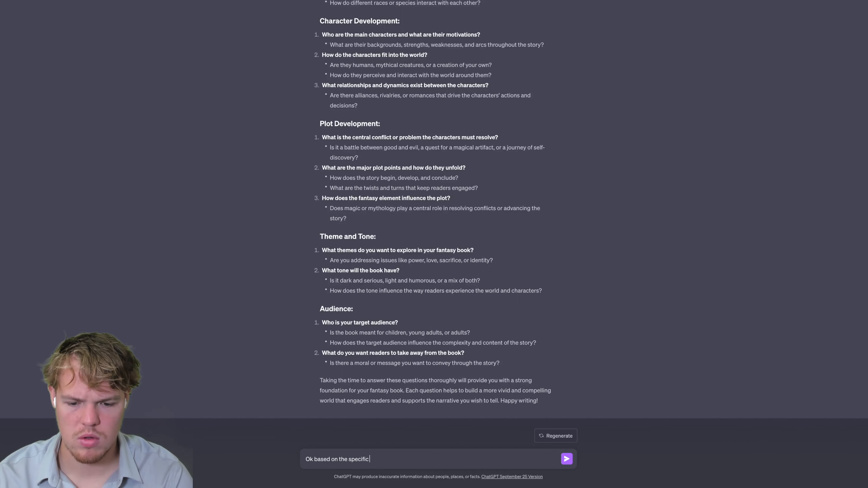
pyautogui.write(' questions you asked for each ca')
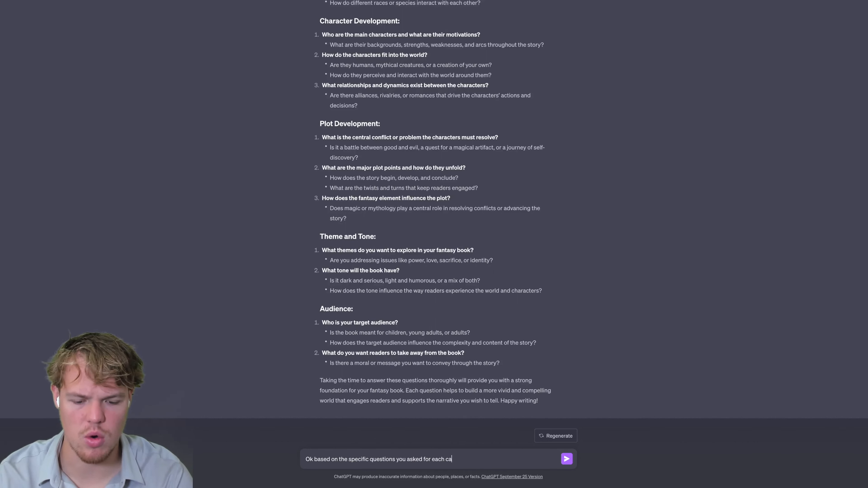
pyautogui.write('tegory ch')
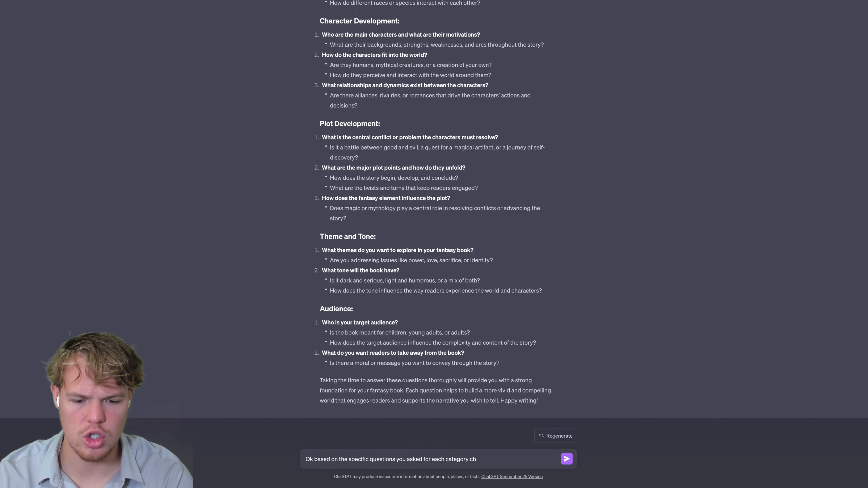
pyautogui.write('oose 2 and give me an example answer, make sure the a')
pyautogui.write('nswer is aligned w')
pyautogui.write('ith all the other')
pyautogui.write(' answe')
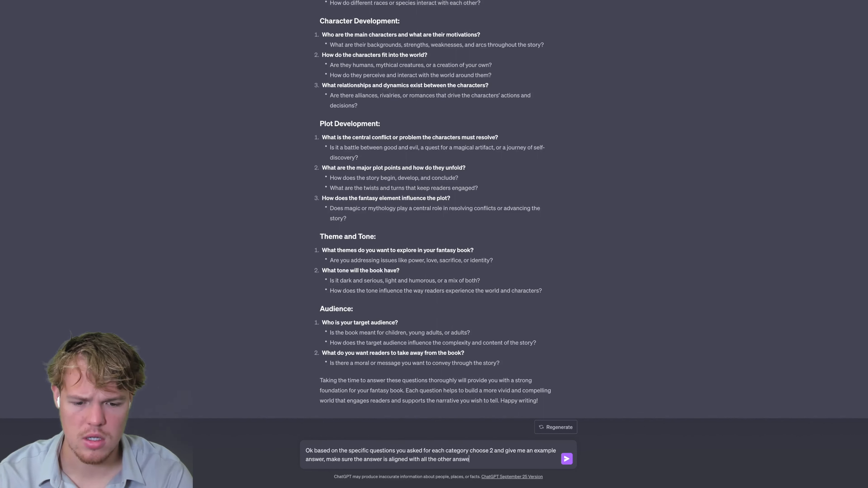
pyautogui.write('rs as this will')
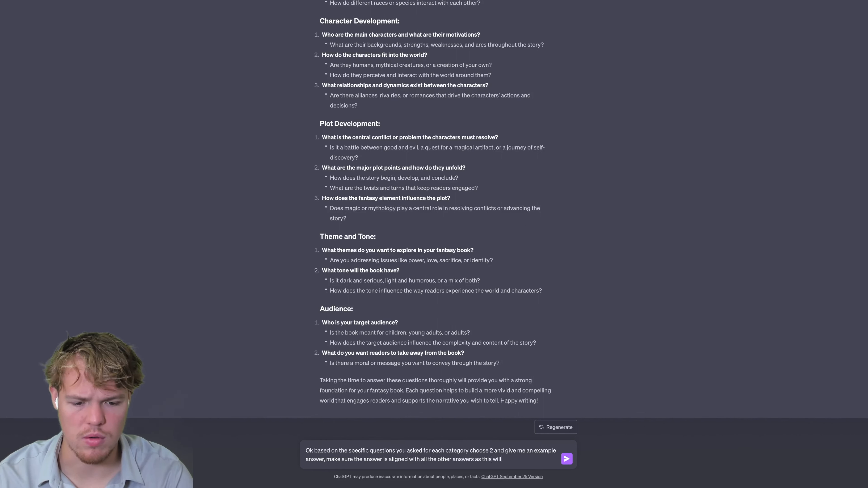
pyautogui.write(' be an example book')
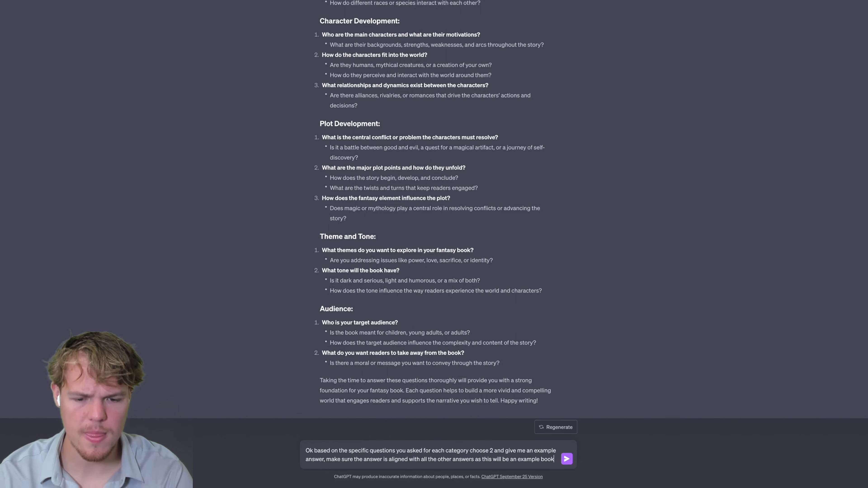
pyautogui.press('Return')
pyautogui.scroll(5, 291, 265)
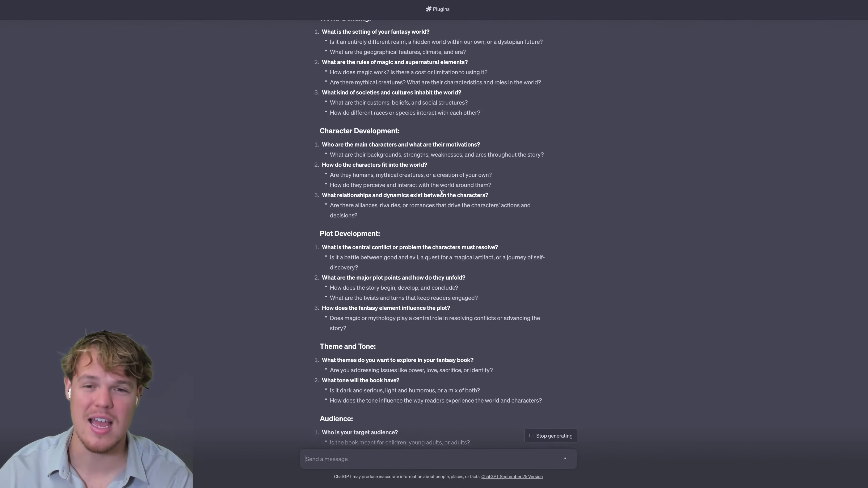
# Highlight the World-Building and Character Development questions in ChatGPT's earlier reply.
pyautogui.scroll(1, 442, 193)
pyautogui.scroll(2, 442, 193)
pyautogui.scroll(-6, 442, 193)
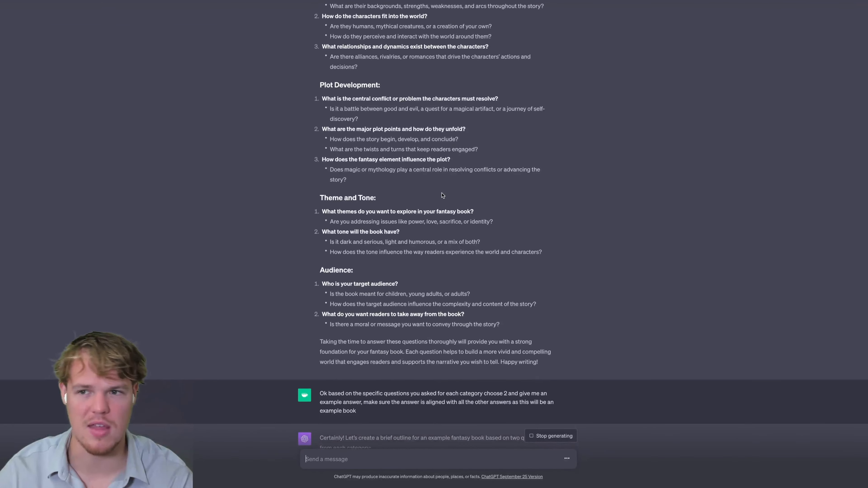
pyautogui.scroll(5, 443, 195)
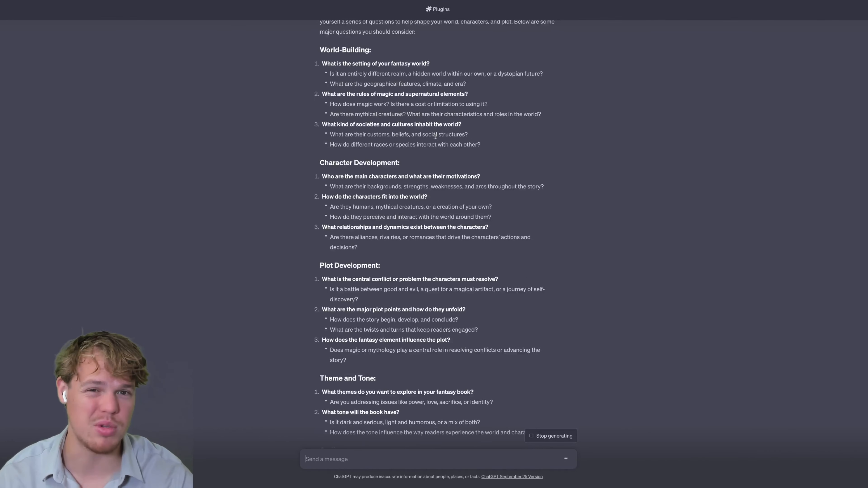
pyautogui.moveTo(344, 63); pyautogui.dragTo(412, 63)
pyautogui.moveTo(367, 93); pyautogui.dragTo(419, 93)
pyautogui.moveTo(370, 124); pyautogui.dragTo(405, 125)
pyautogui.moveTo(365, 176); pyautogui.dragTo(426, 176)
pyautogui.moveTo(378, 197); pyautogui.dragTo(418, 196)
pyautogui.moveTo(360, 227); pyautogui.dragTo(406, 227)
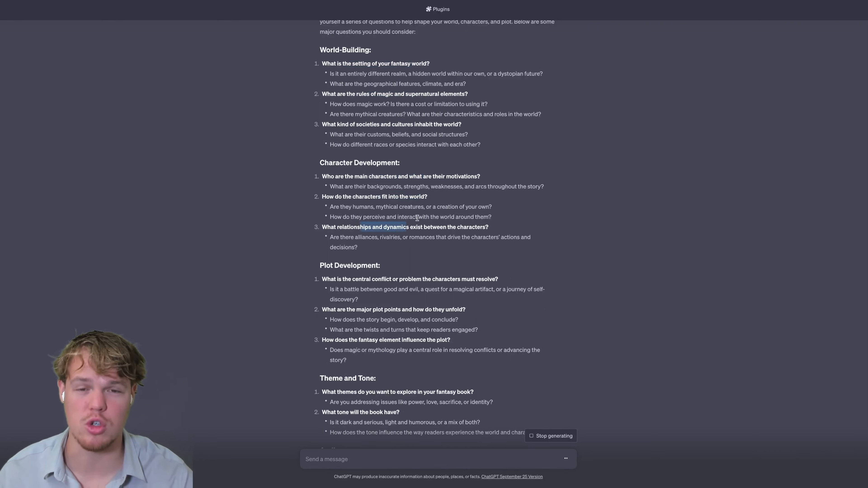
pyautogui.click(585, 213)
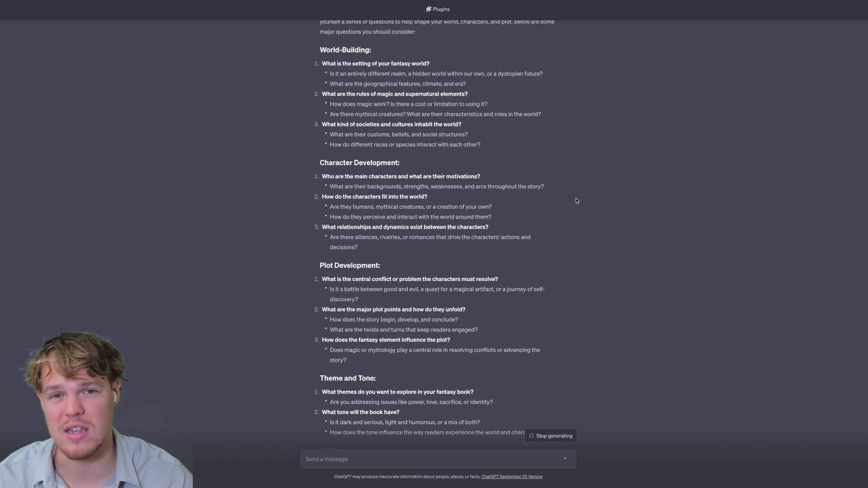
# Highlight the World-Building, Character Development and Plot Development headings in the new Eldoria outline.
pyautogui.scroll(-3, 577, 198)
pyautogui.scroll(4, 577, 194)
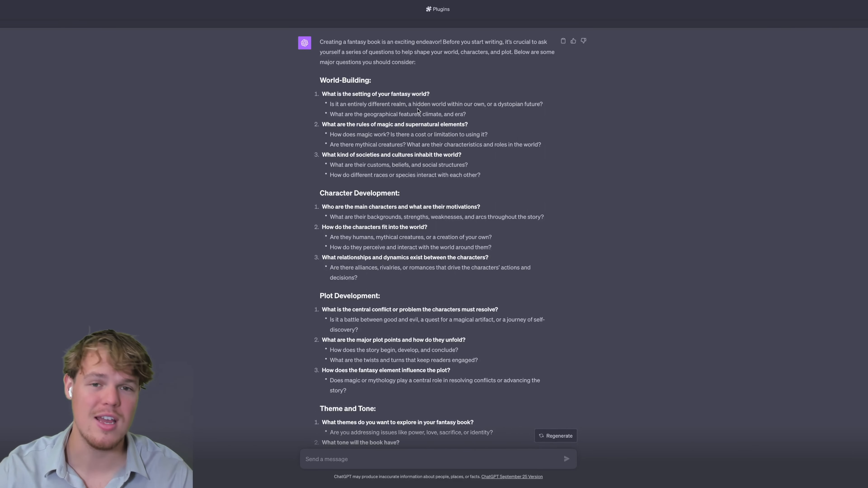
pyautogui.scroll(-15, 547, 151)
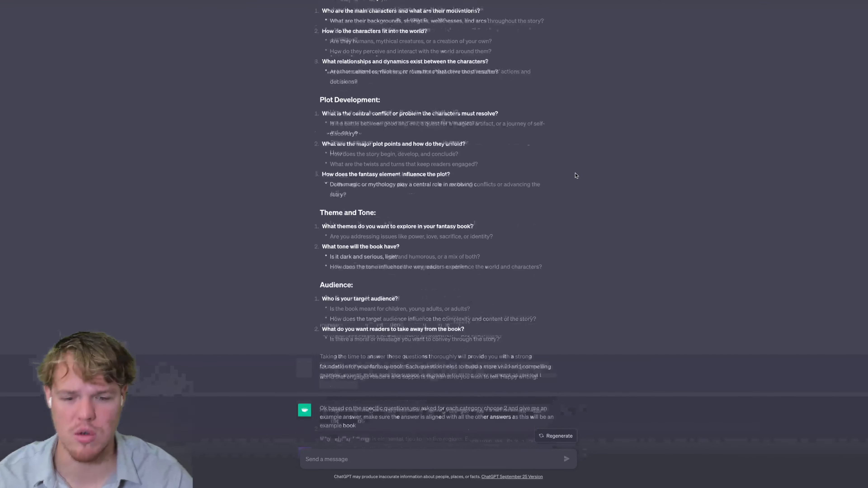
pyautogui.scroll(-2, 560, 164)
pyautogui.scroll(2, 542, 148)
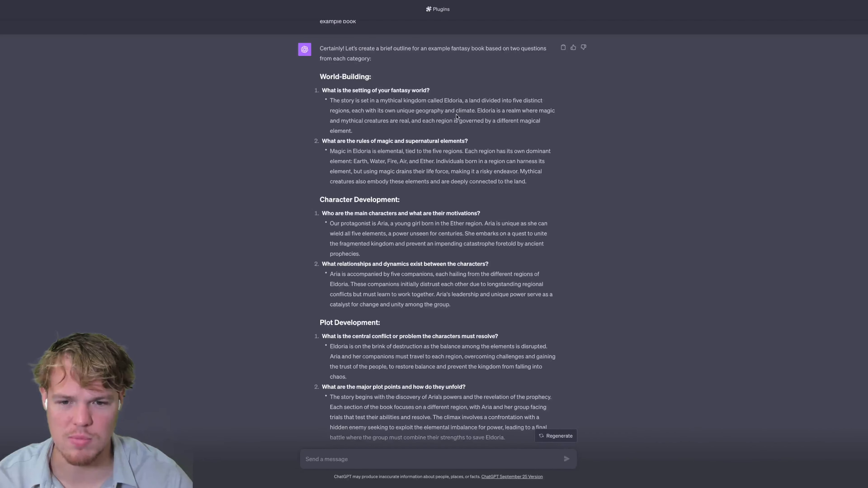
pyautogui.moveTo(372, 77); pyautogui.dragTo(336, 83)
pyautogui.moveTo(398, 197); pyautogui.dragTo(352, 201)
pyautogui.moveTo(376, 319); pyautogui.dragTo(354, 321)
pyautogui.moveTo(406, 385); pyautogui.dragTo(377, 386)
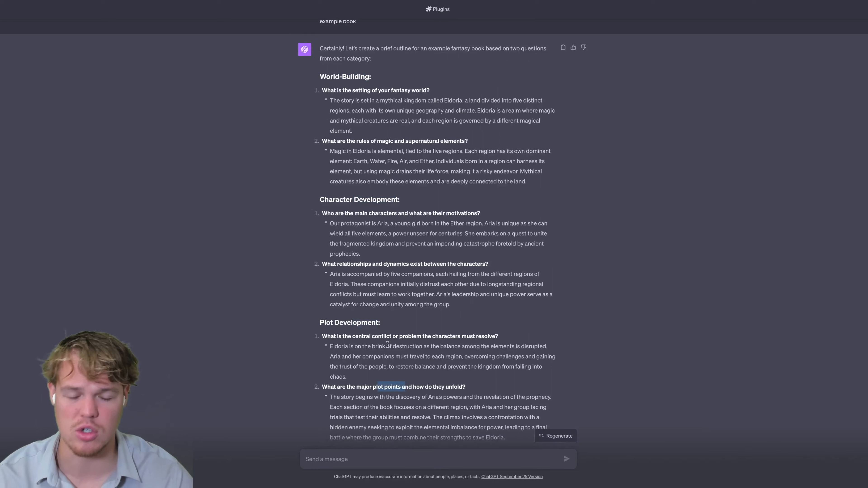
pyautogui.click(643, 245)
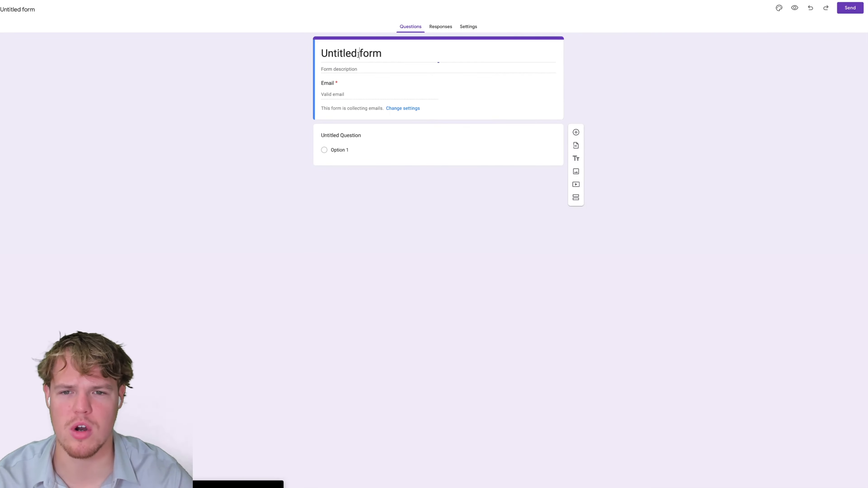
# Rename the form title to 'Book Generator'.
pyautogui.tripleClick(358, 55)
pyautogui.write('Book Generator')
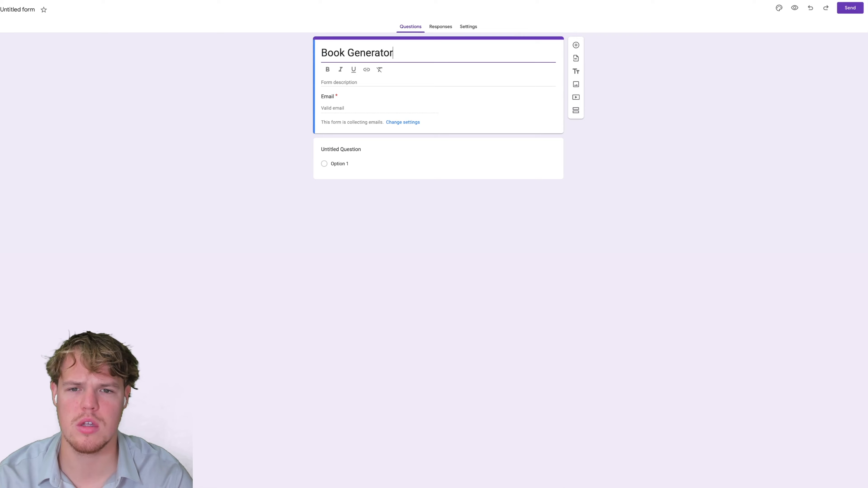
pyautogui.click(242, 67)
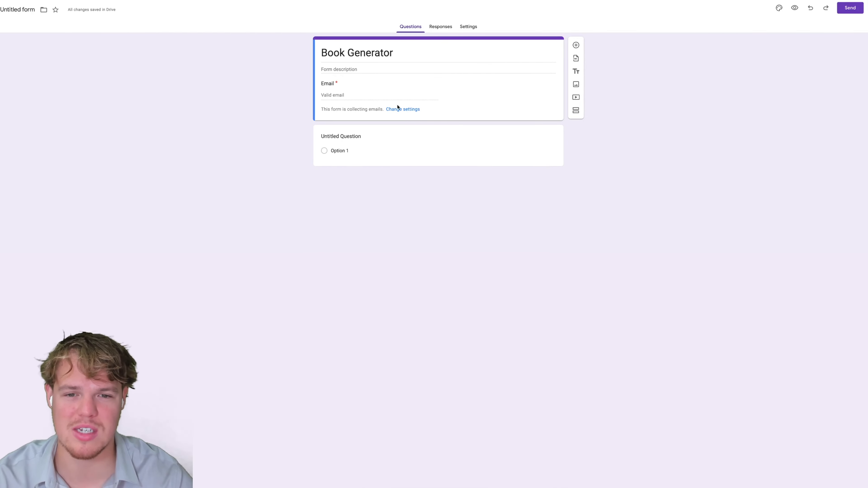
# Set Collect email addresses to Do not collect in the form's Responses settings.
pyautogui.click(412, 109)
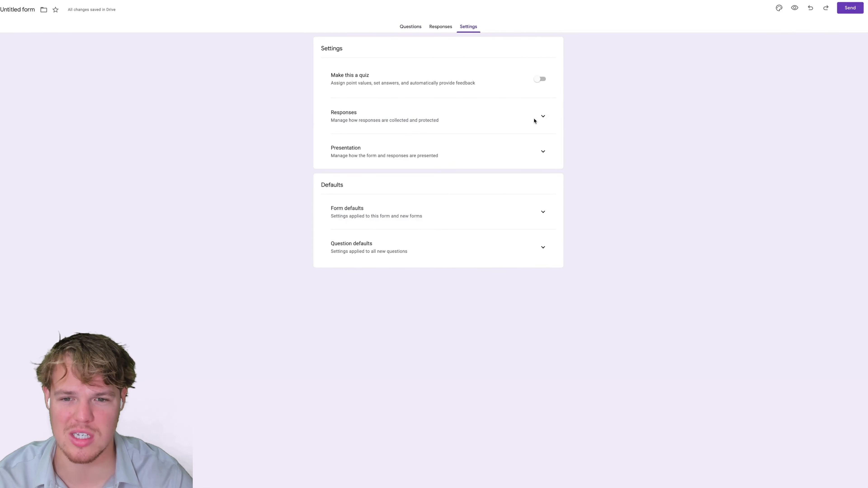
pyautogui.click(543, 117)
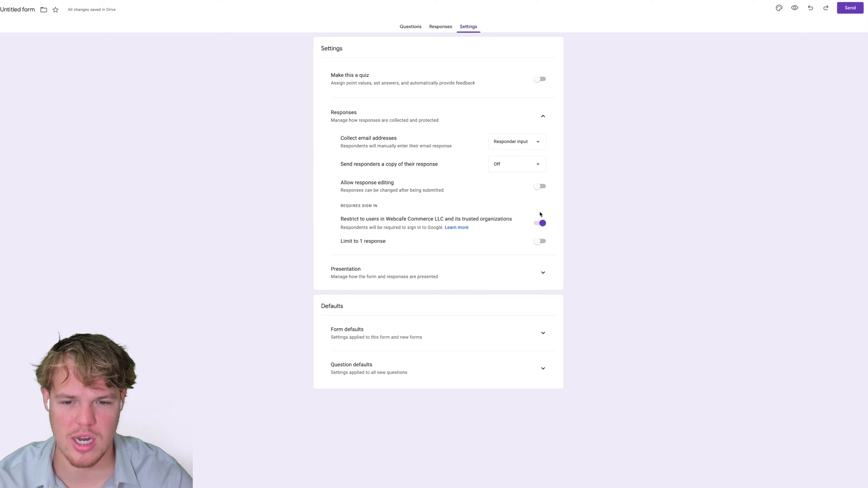
pyautogui.click(515, 141)
pyautogui.click(519, 115)
pyautogui.click(411, 28)
pyautogui.click(393, 103)
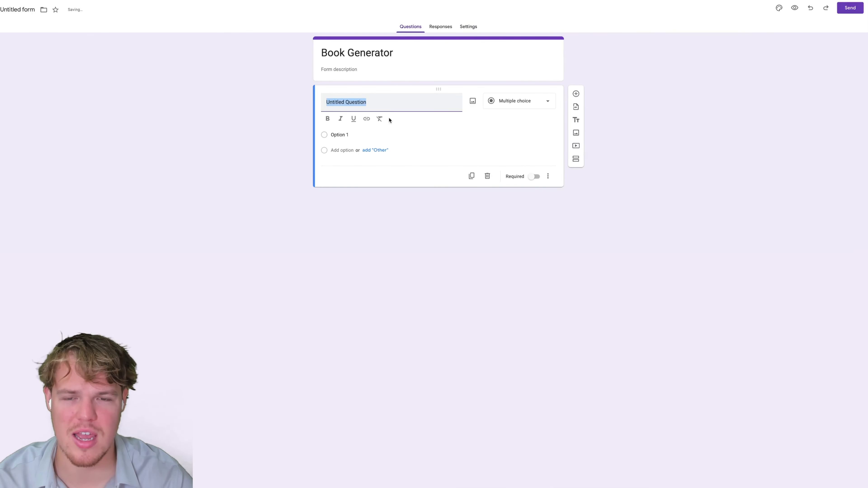
pyautogui.click(275, 135)
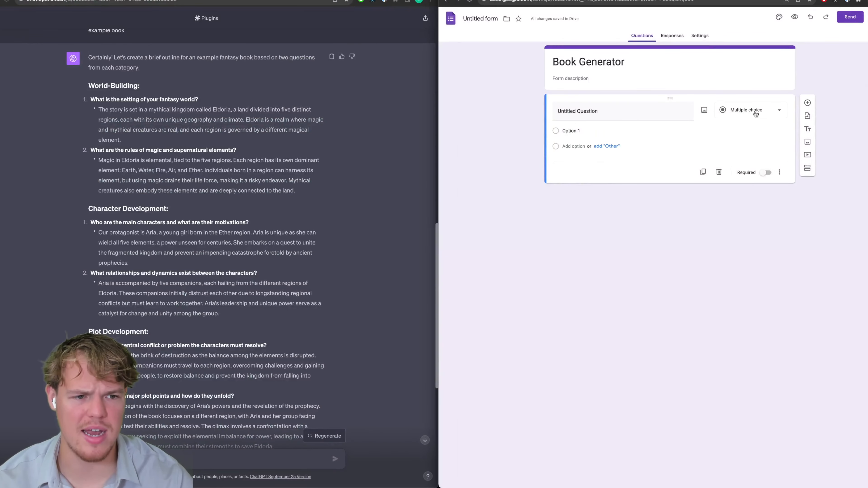
# Make the first question a Paragraph type titled 'What is the setting of your fantasy world?' from the outline.
pyautogui.click(760, 112)
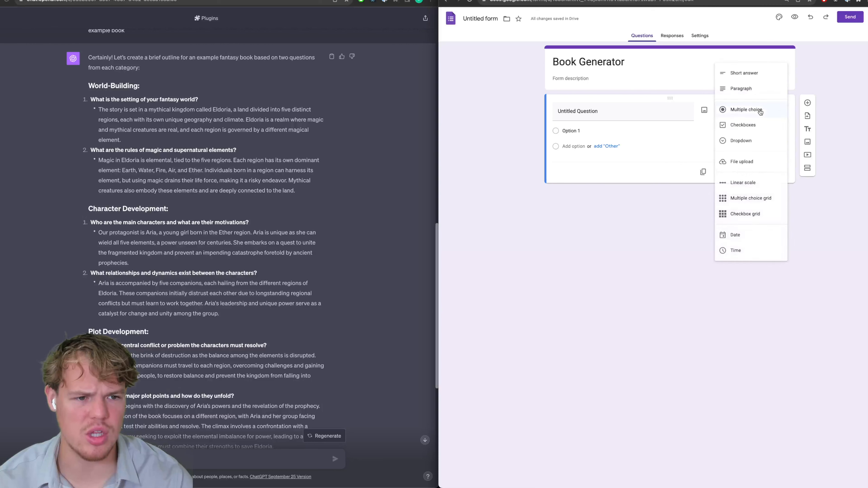
pyautogui.click(756, 86)
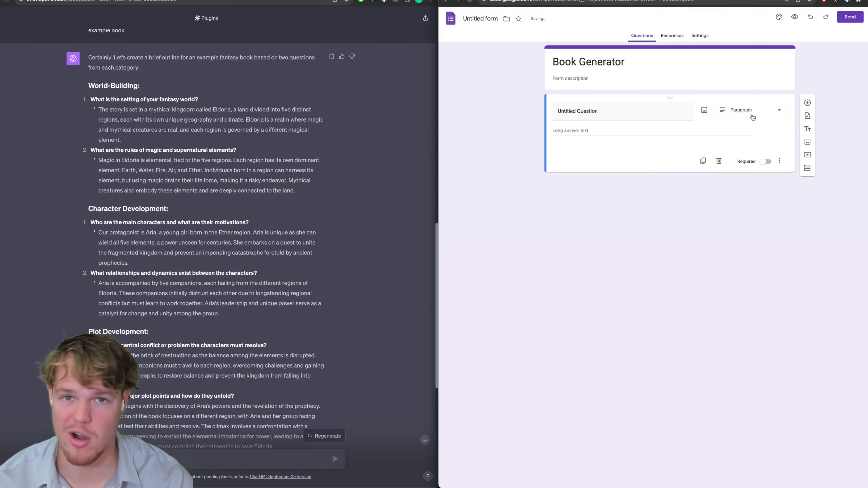
pyautogui.click(234, 157)
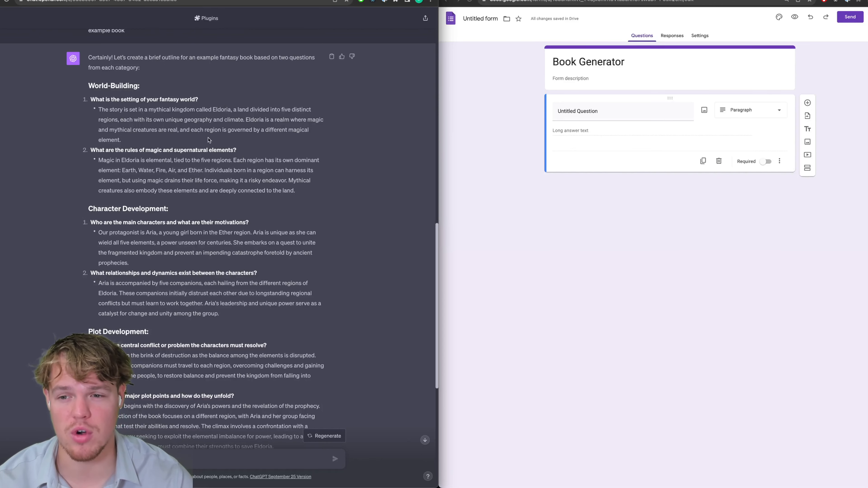
pyautogui.scroll(3, 220, 138)
pyautogui.scroll(-4, 205, 138)
pyautogui.moveTo(199, 87); pyautogui.dragTo(90, 87)
pyautogui.press('super+c')
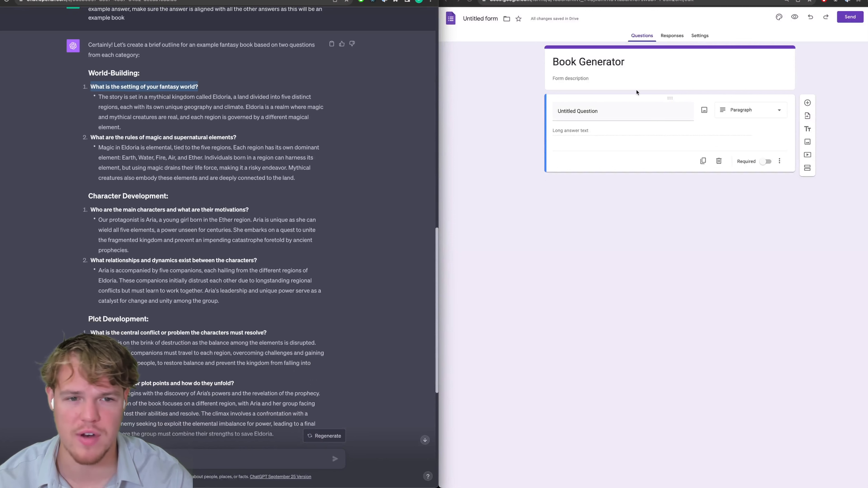
pyautogui.click(599, 111)
pyautogui.press('super+v')
pyautogui.click(641, 216)
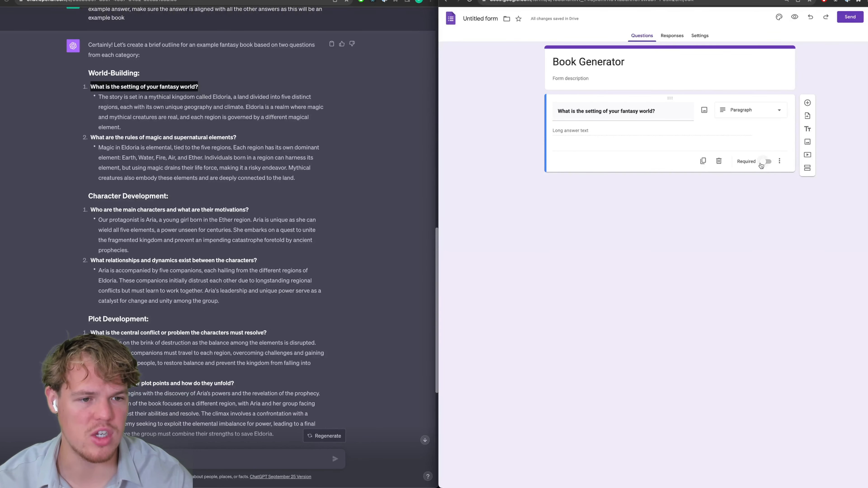
# Duplicate the question and title the copy with ChatGPT's rules of magic question.
pyautogui.click(703, 160)
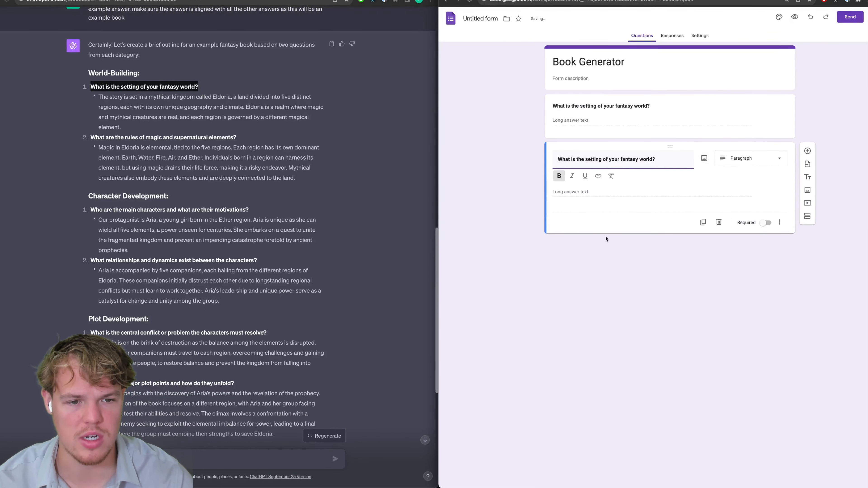
pyautogui.click(703, 223)
pyautogui.moveTo(239, 138); pyautogui.dragTo(90, 138)
pyautogui.hotkey('ctrl', 'c')
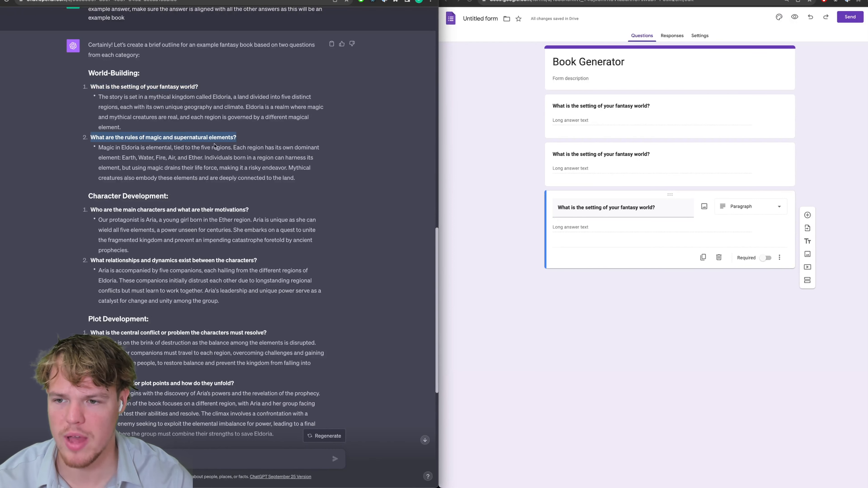
pyautogui.click(617, 180)
pyautogui.hotkey('ctrl', 'v')
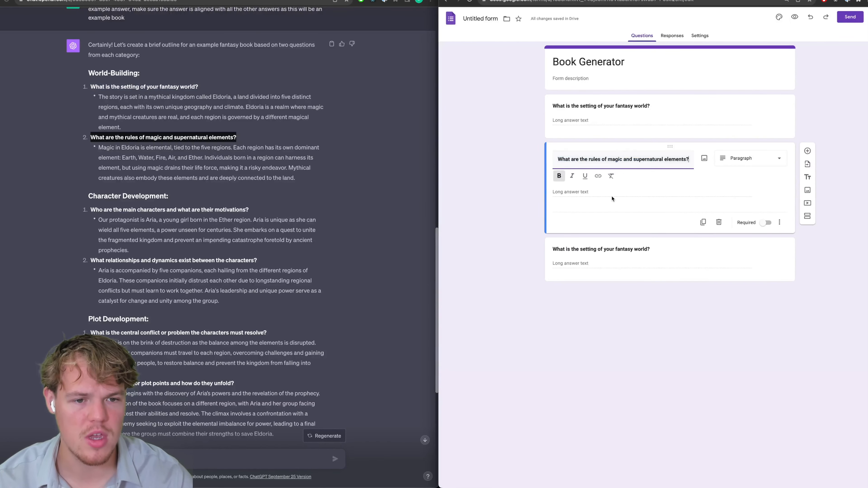
# Title the third question card with the main characters question from ChatGPT.
pyautogui.moveTo(249, 209); pyautogui.dragTo(91, 206)
pyautogui.hotkey('ctrl', 'c')
pyautogui.moveTo(135, 138); pyautogui.dragTo(214, 137)
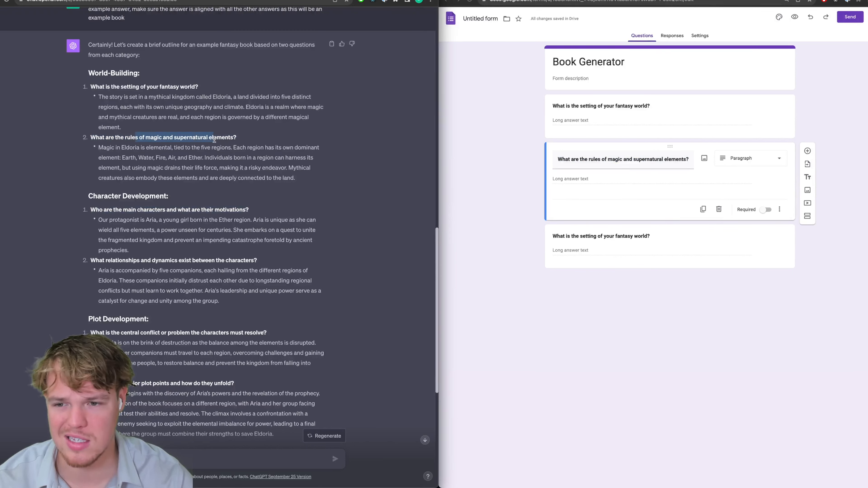
pyautogui.click(214, 202)
pyautogui.click(613, 235)
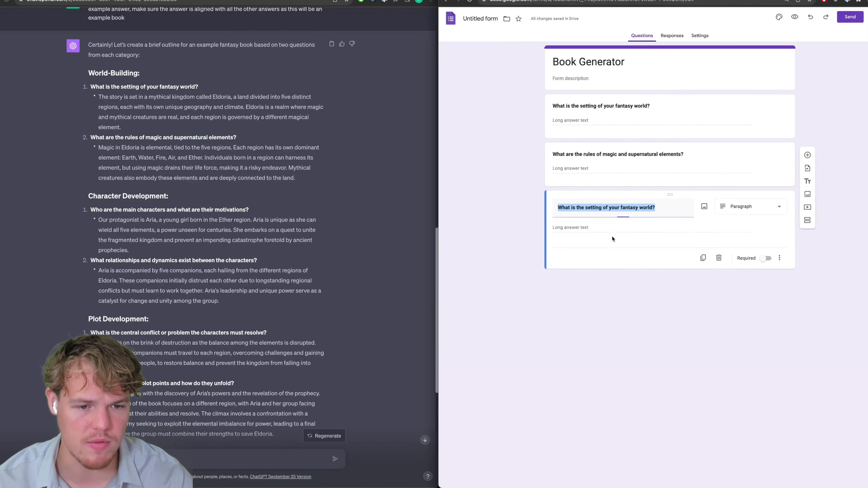
pyautogui.hotkey('ctrl', 'v')
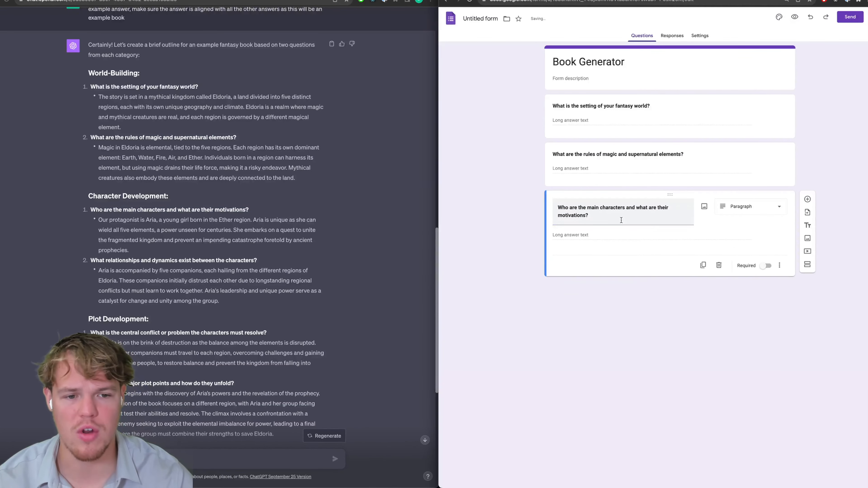
# Add a fourth paragraph question about the central conflict, copied from the outline.
pyautogui.scroll(-5, 153, 210)
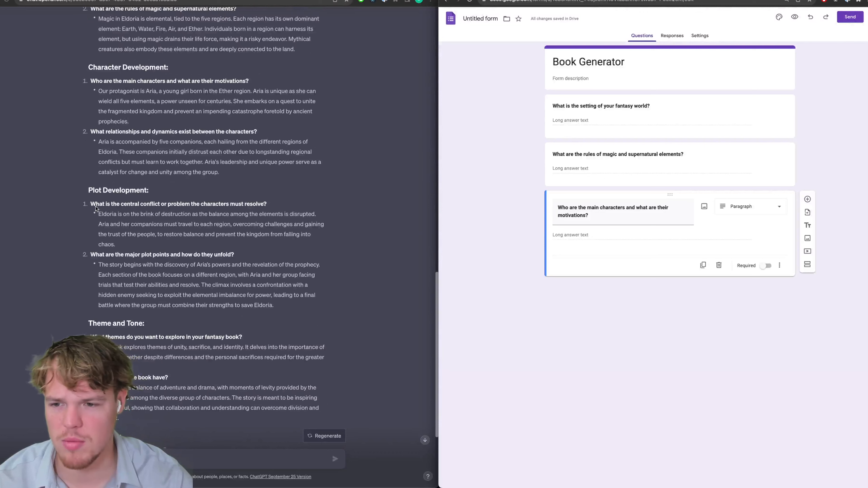
pyautogui.moveTo(267, 205); pyautogui.dragTo(88, 202)
pyautogui.hotkey('ctrl', 'c')
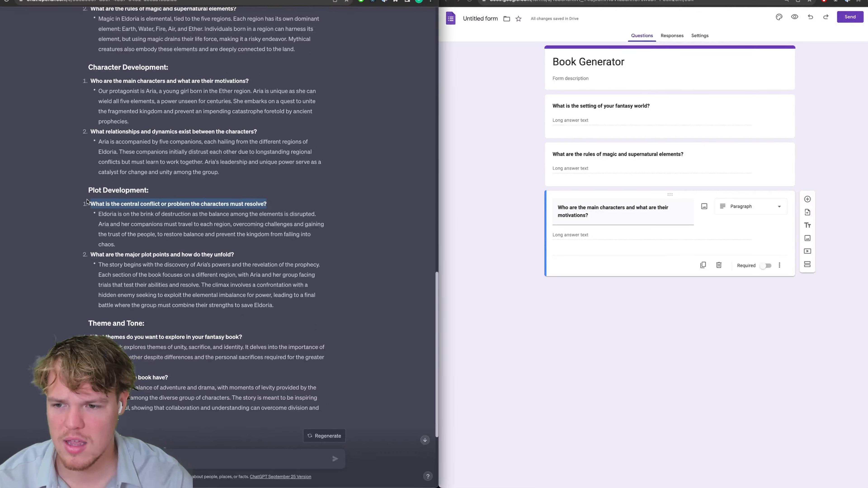
pyautogui.click(588, 253)
pyautogui.click(703, 265)
pyautogui.hotkey('ctrl', 'a')
pyautogui.hotkey('ctrl', 'v')
# Add a fifth paragraph question asking what themes the book explores.
pyautogui.scroll(-5, 272, 277)
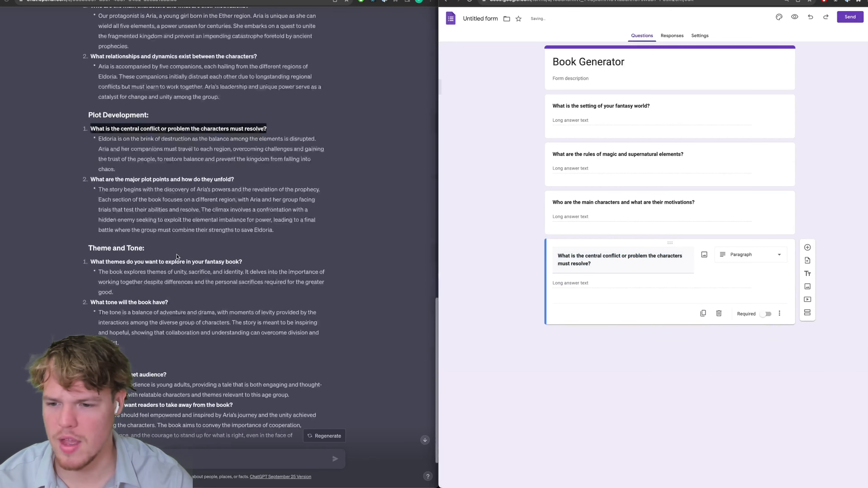
pyautogui.scroll(-1, 195, 242)
pyautogui.moveTo(251, 233); pyautogui.dragTo(93, 231)
pyautogui.hotkey('ctrl', 'c')
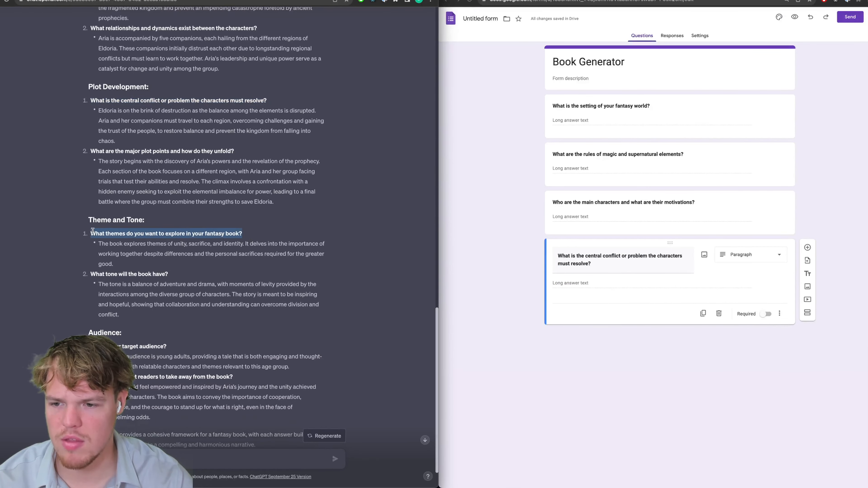
pyautogui.click(452, 287)
pyautogui.click(703, 314)
pyautogui.hotkey('ctrl', 'a')
pyautogui.hotkey('ctrl', 'v')
# Add a sixth question on what readers should take away from the book.
pyautogui.scroll(-3, 228, 302)
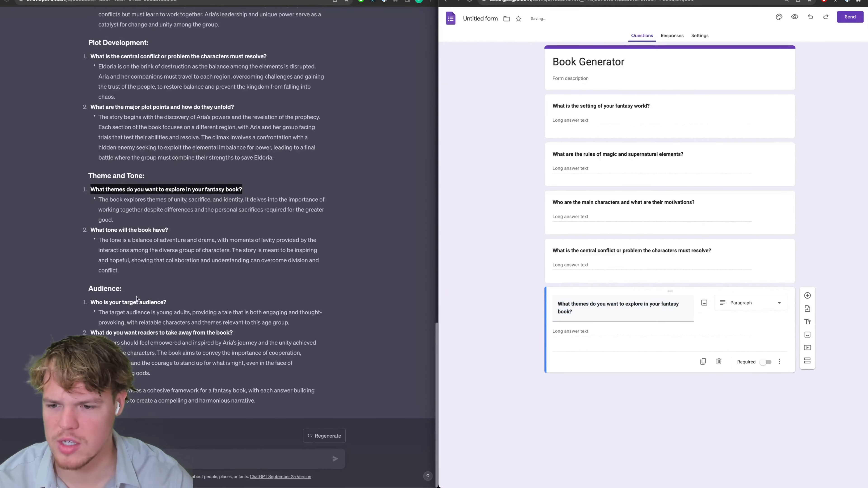
pyautogui.click(91, 302)
pyautogui.doubleClick(92, 302)
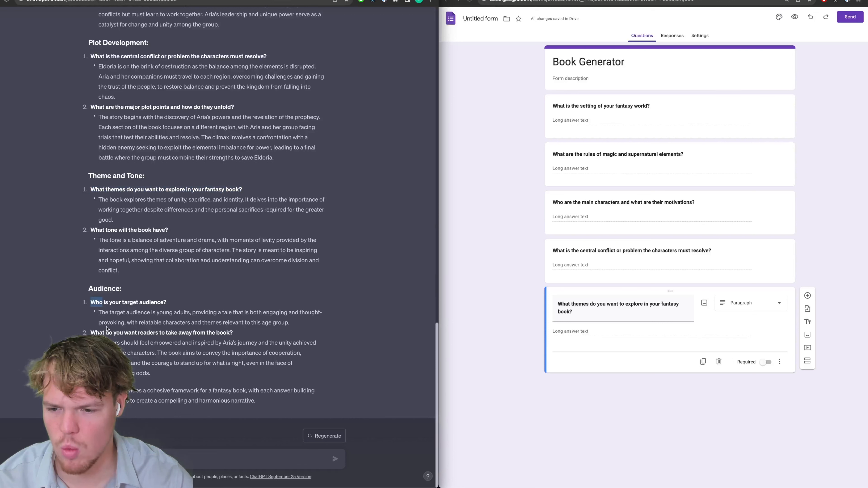
pyautogui.click(145, 298)
pyautogui.tripleClick(187, 332)
pyautogui.hotkey('ctrl', 'c')
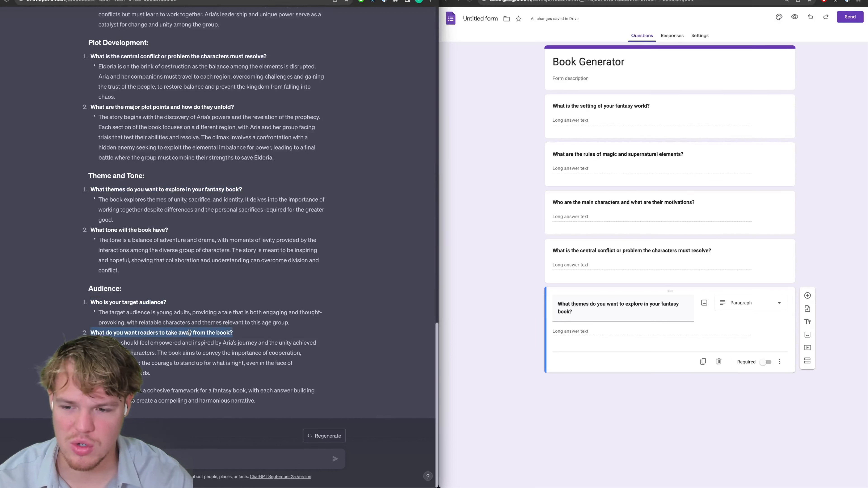
pyautogui.click(239, 338)
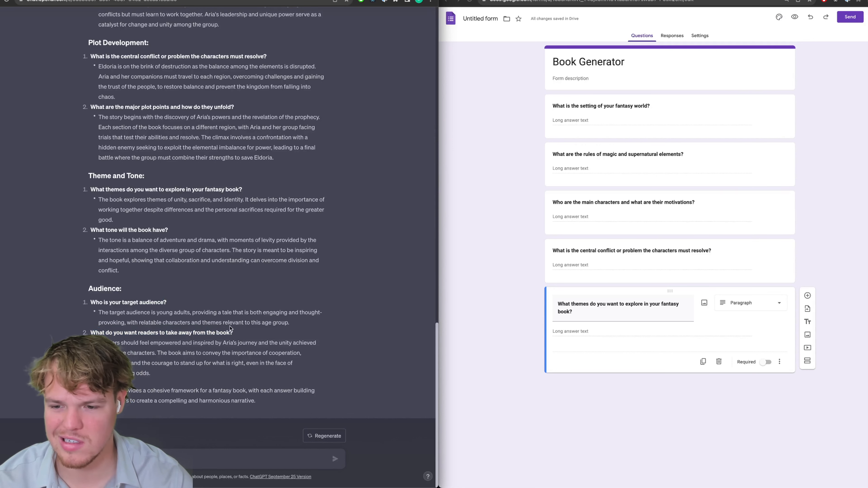
pyautogui.moveTo(239, 338); pyautogui.dragTo(110, 330)
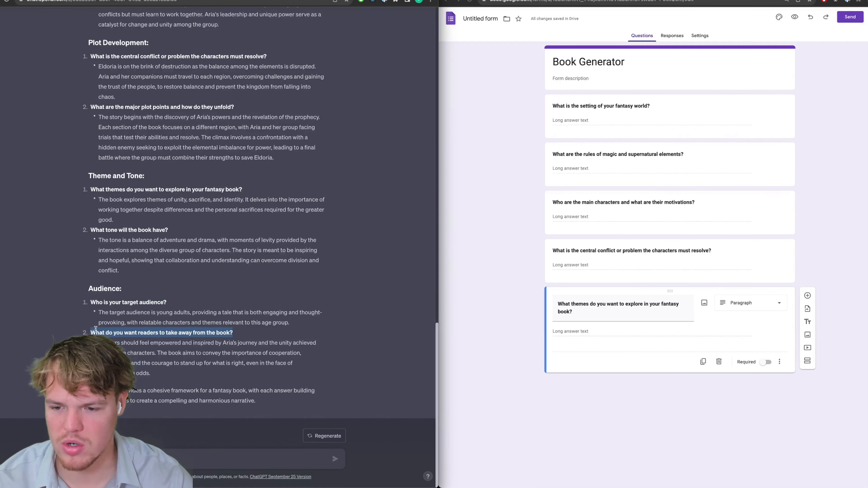
pyautogui.click(620, 384)
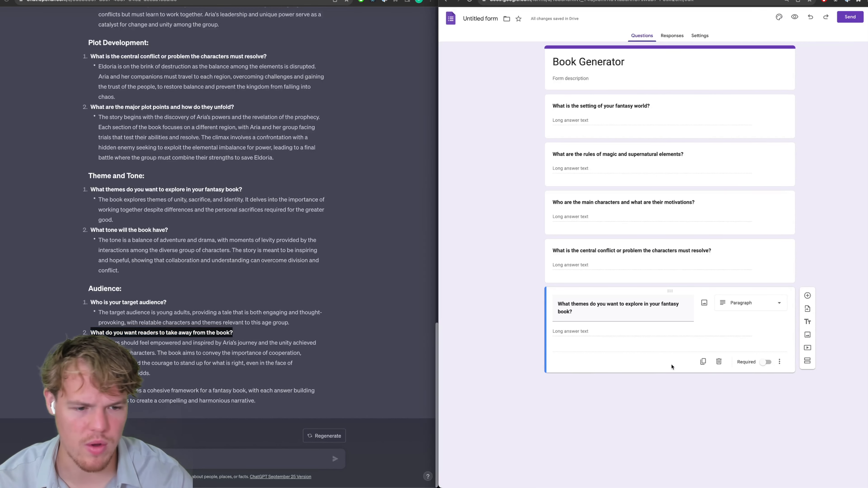
pyautogui.click(703, 361)
pyautogui.hotkey('ctrl', 'a')
pyautogui.hotkey('ctrl', 'v')
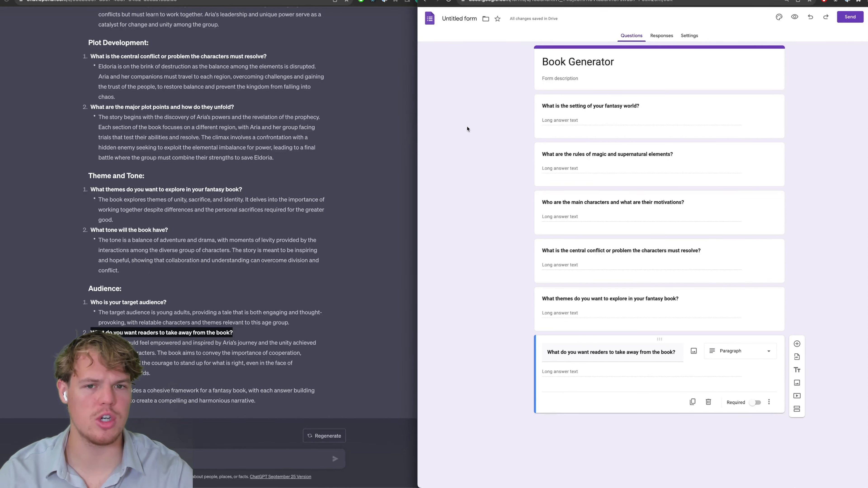
pyautogui.click(437, 22)
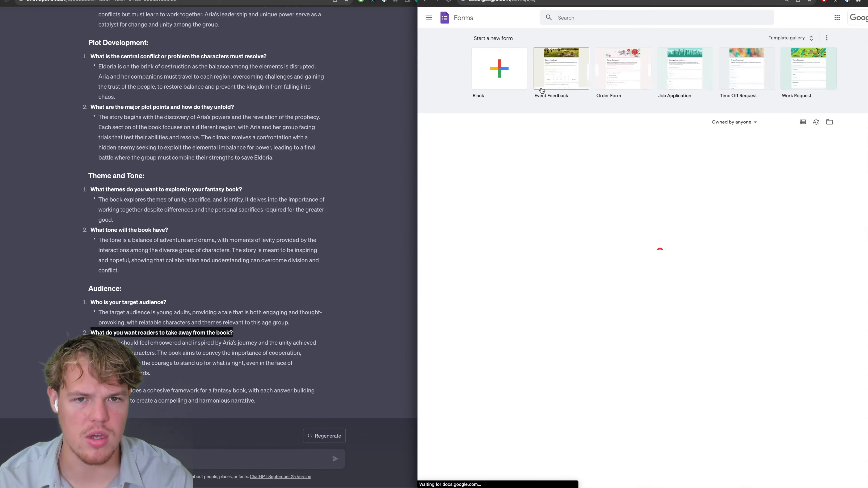
# Reopen the Book Generator form and open its Send dialog on the Link option.
pyautogui.click(524, 176)
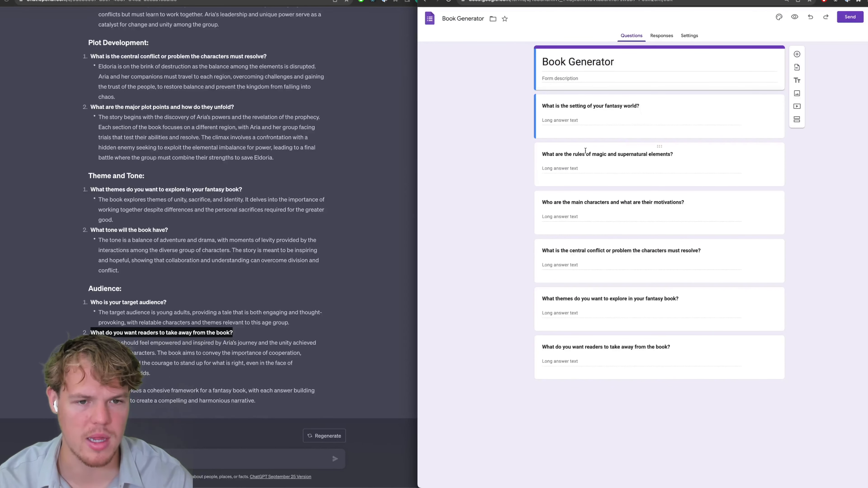
pyautogui.click(858, 20)
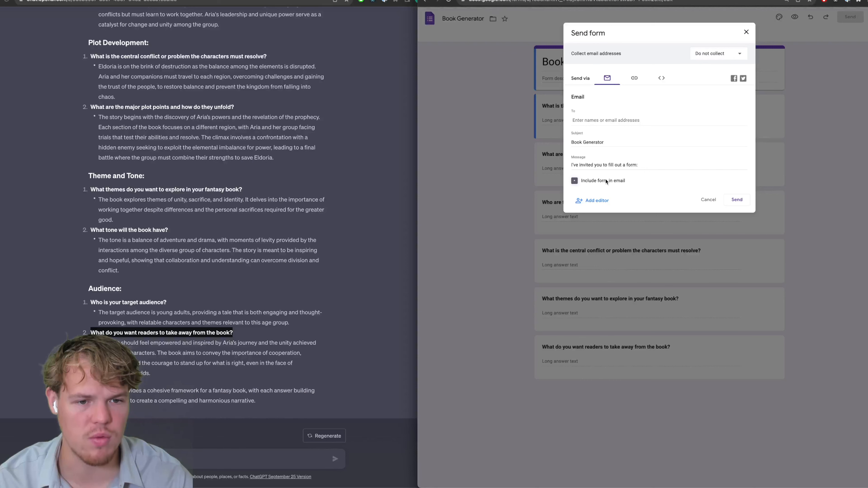
pyautogui.click(634, 78)
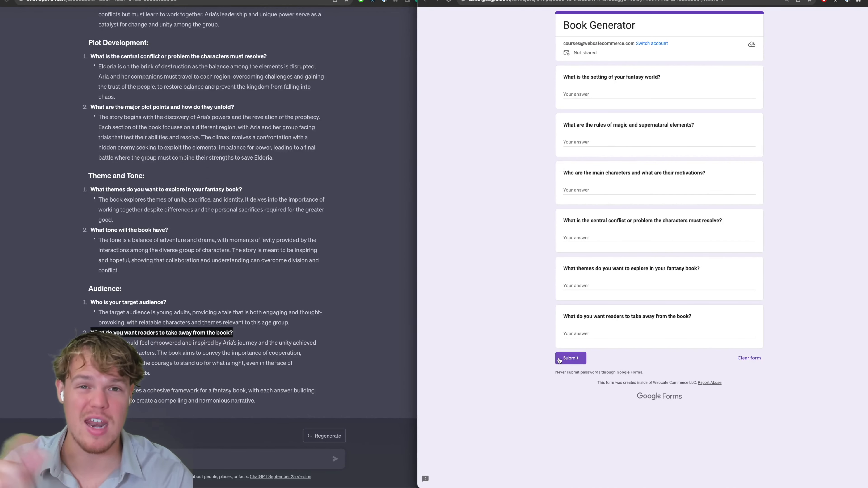
# Answer the setting question with ChatGPT's Eldoria setting paragraph.
pyautogui.scroll(1, 319, 198)
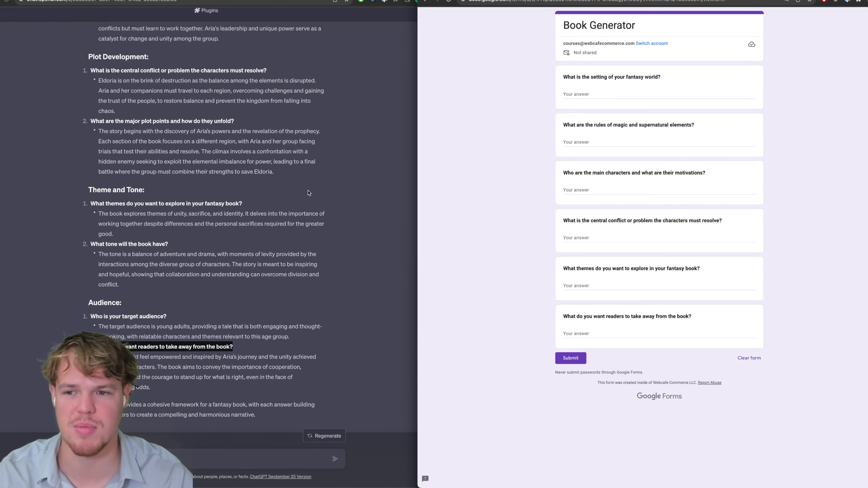
pyautogui.click(233, 91)
pyautogui.tripleClick(233, 89)
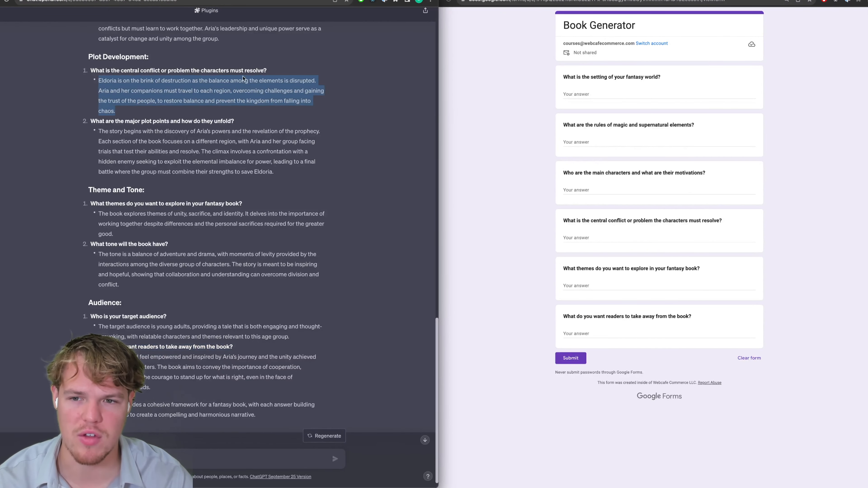
pyautogui.click(503, 117)
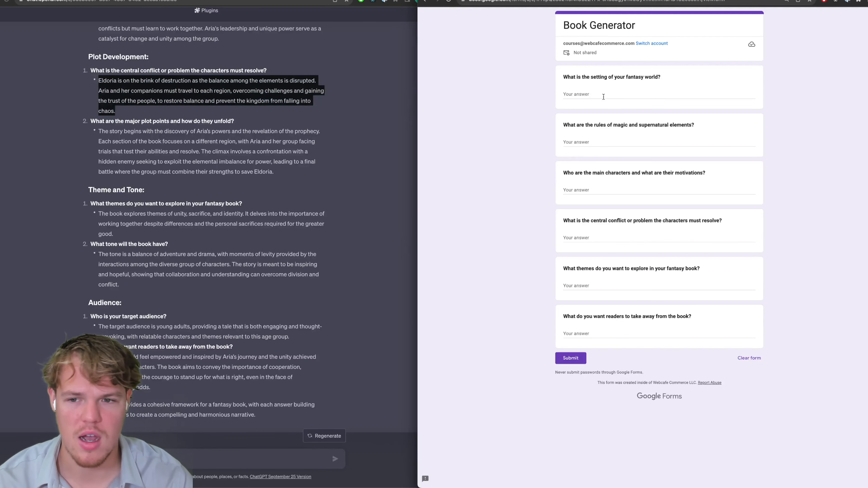
pyautogui.click(598, 140)
pyautogui.scroll(7, 222, 139)
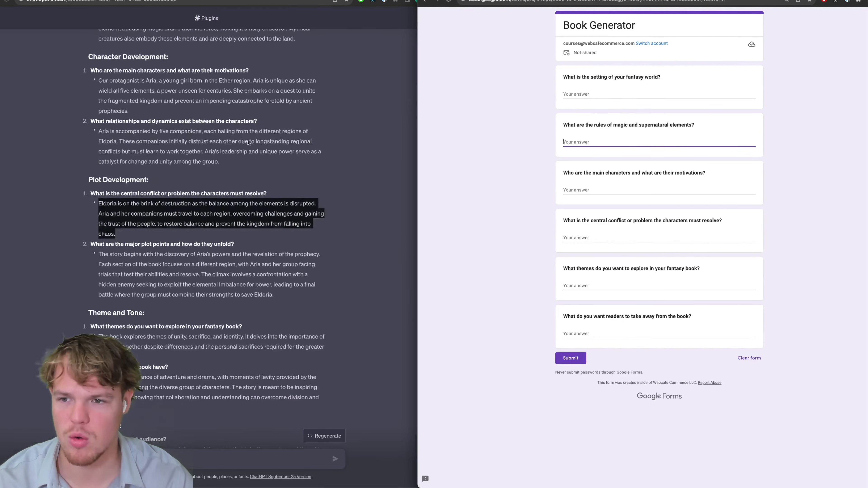
pyautogui.click(232, 106)
pyautogui.scroll(3, 232, 106)
pyautogui.click(173, 158)
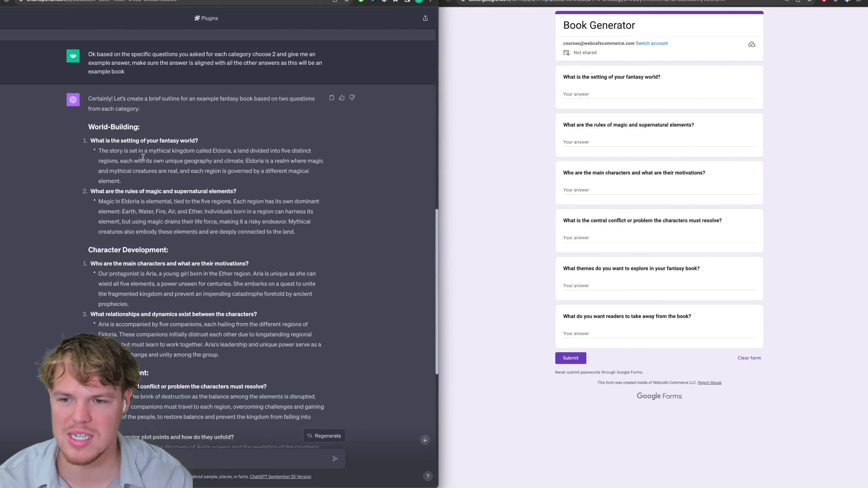
pyautogui.tripleClick(143, 157)
pyautogui.hotkey('ctrl', 'c')
pyautogui.click(570, 95)
pyautogui.hotkey('ctrl', 'v')
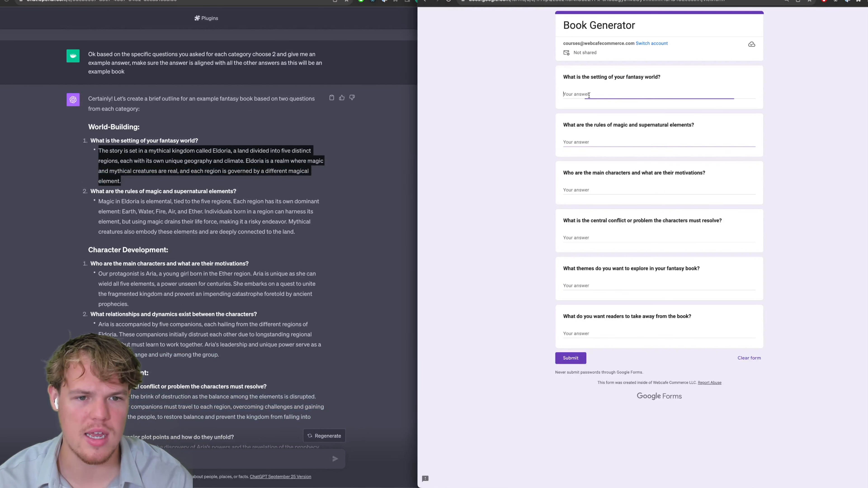
# Paste the rules of magic and protagonist example paragraphs into the second and third answers.
pyautogui.tripleClick(179, 214)
pyautogui.hotkey('ctrl', 'c')
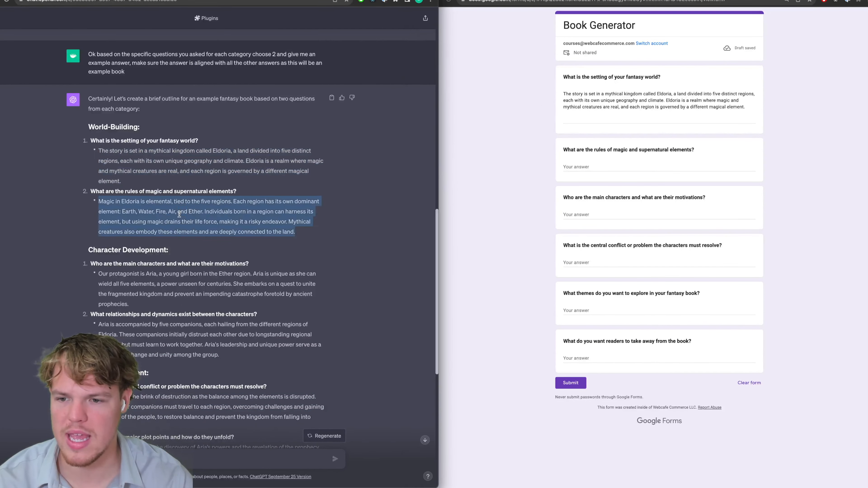
pyautogui.click(499, 176)
pyautogui.click(577, 167)
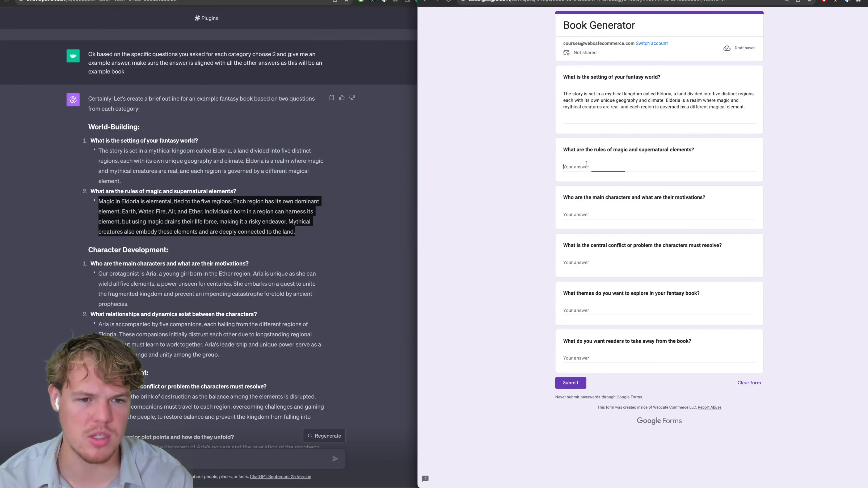
pyautogui.hotkey('ctrl', 'v')
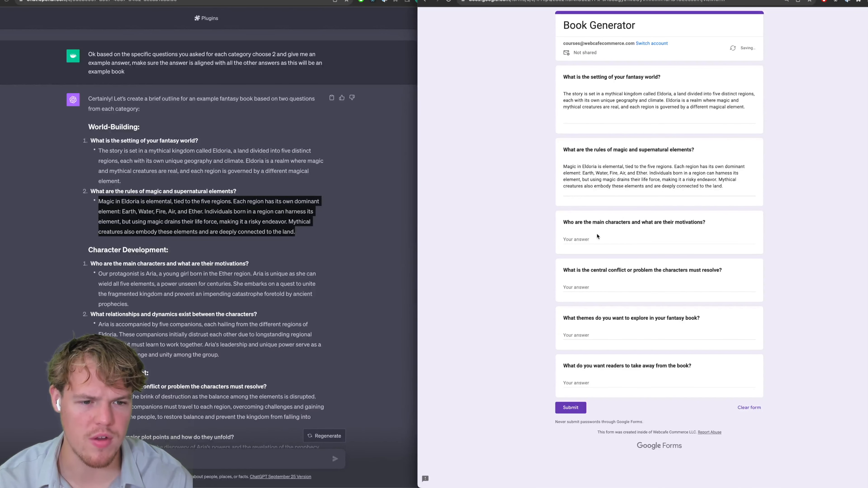
pyautogui.scroll(-2, 205, 240)
pyautogui.doubleClick(209, 254)
pyautogui.tripleClick(209, 253)
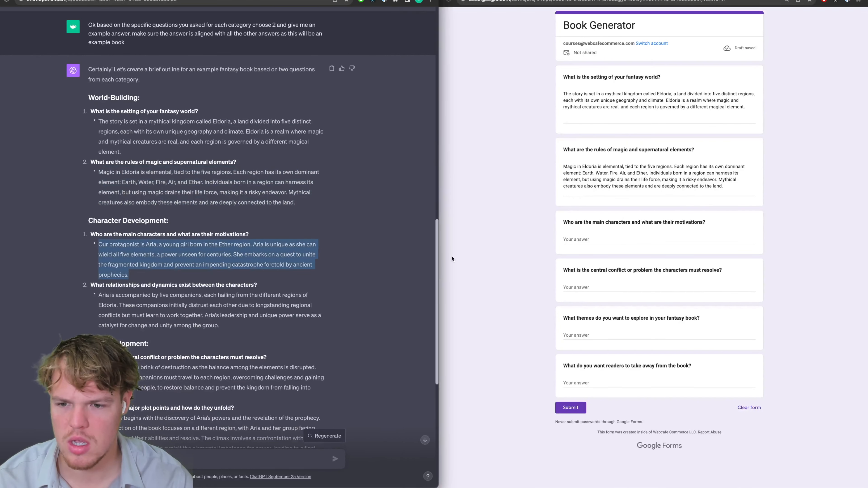
pyautogui.click(561, 245)
pyautogui.write('Our protagonist is Aria, a young girl born in the Ether region. Aria is unique as she can wield all five elements, a power unseen for centuries. She embarks on a quest to unite the fragmented kingdom and prevent an impending catastrophe foretold by ancient prophecies.')
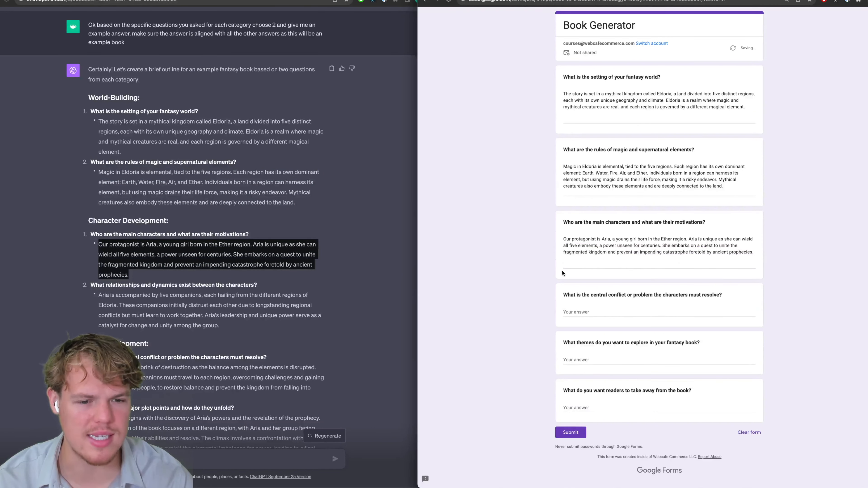
# Delete the trailing blank lines from the first three answers.
pyautogui.press('BackSpace')
pyautogui.click(576, 191)
pyautogui.press('BackSpace')
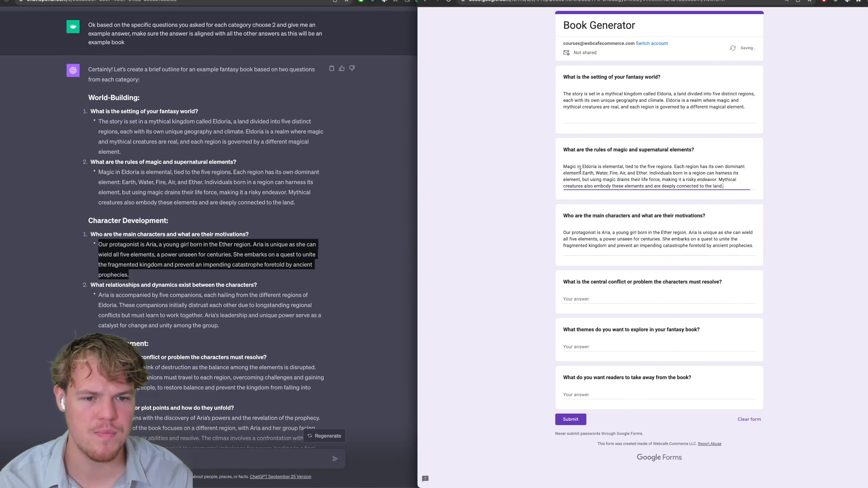
pyautogui.click(577, 117)
pyautogui.press('BackSpace')
pyautogui.click(496, 191)
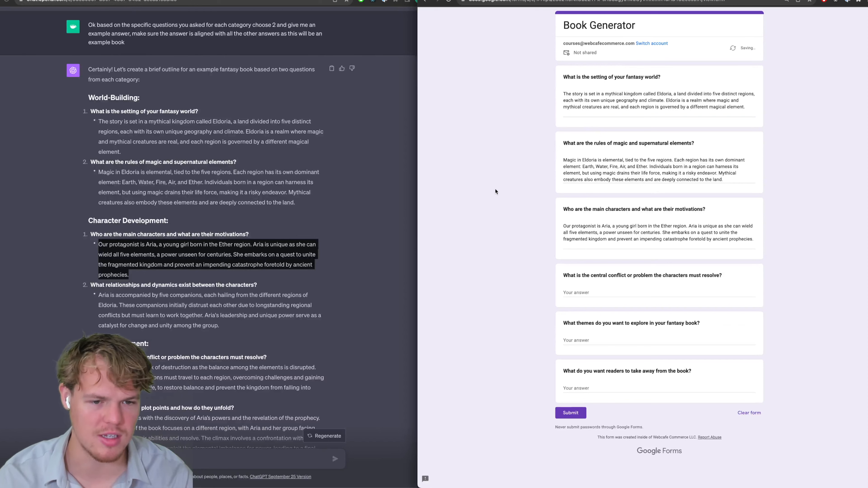
# Paste the central-conflict and themes example paragraphs into the fourth and fifth answers.
pyautogui.scroll(-3, 307, 229)
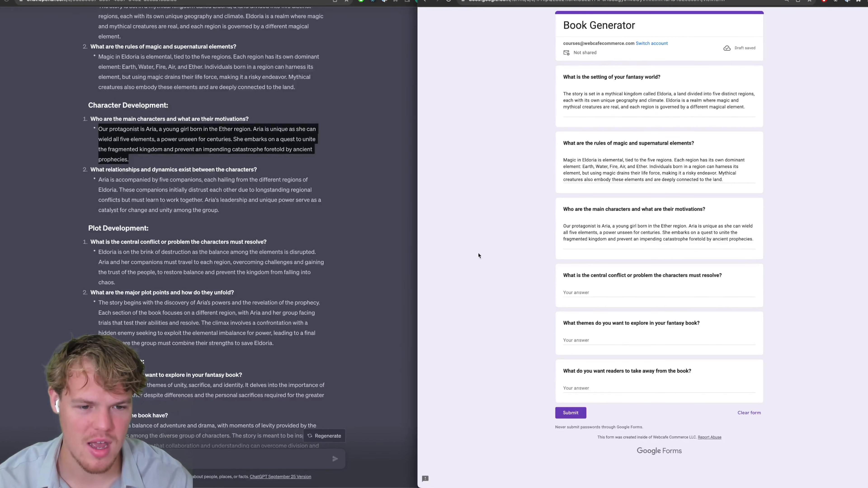
pyautogui.click(335, 216)
pyautogui.tripleClick(223, 262)
pyautogui.press('cmd+c')
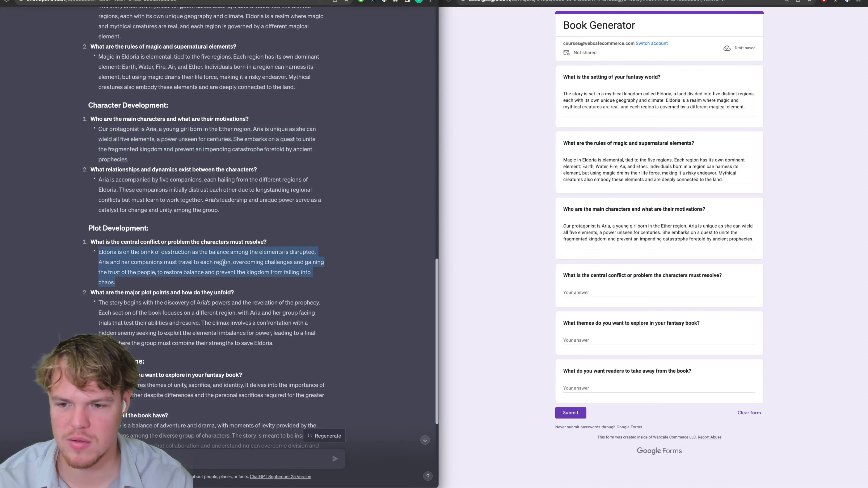
pyautogui.click(601, 289)
pyautogui.press('cmd+v')
pyautogui.scroll(-2, 348, 264)
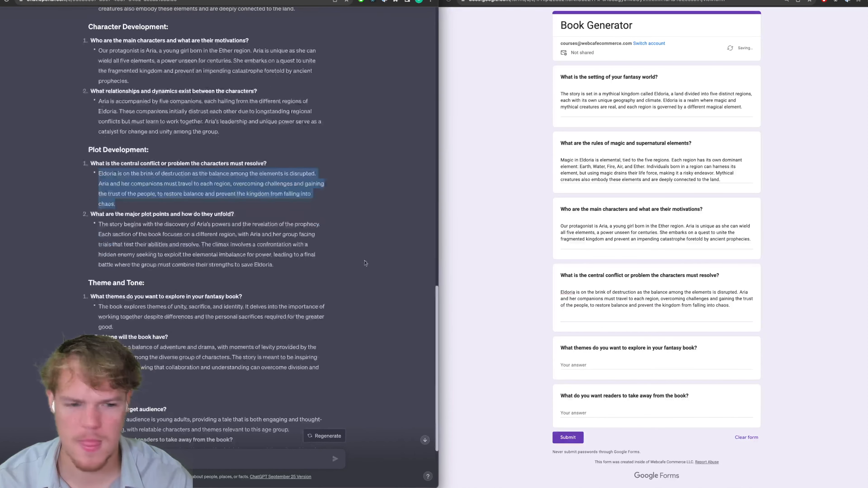
pyautogui.scroll(-1, 348, 265)
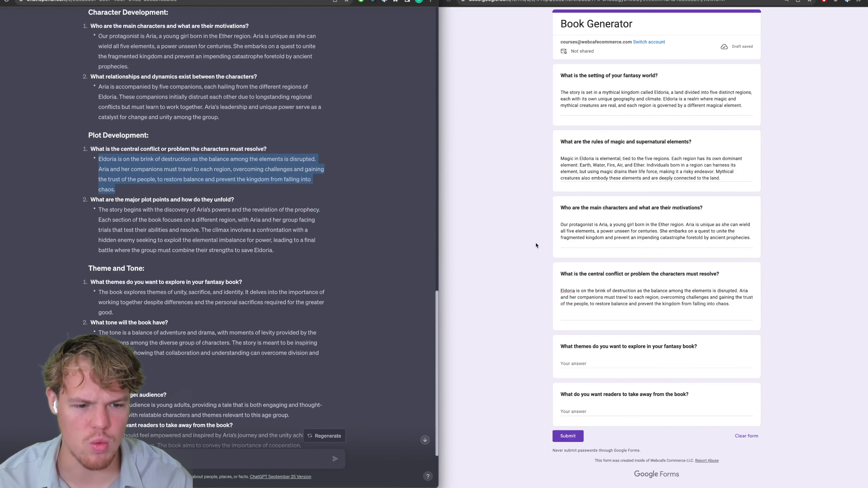
pyautogui.scroll(-1, 371, 241)
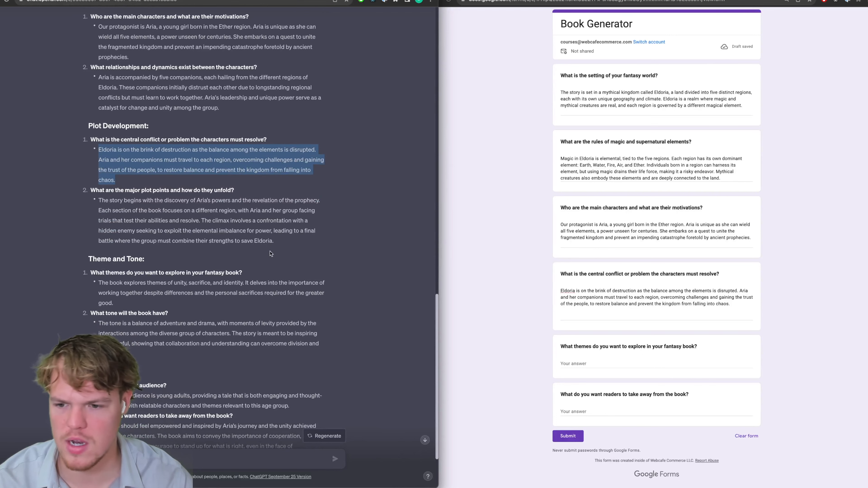
pyautogui.tripleClick(225, 293)
pyautogui.press('super+c')
pyautogui.click(624, 362)
pyautogui.press('super+v')
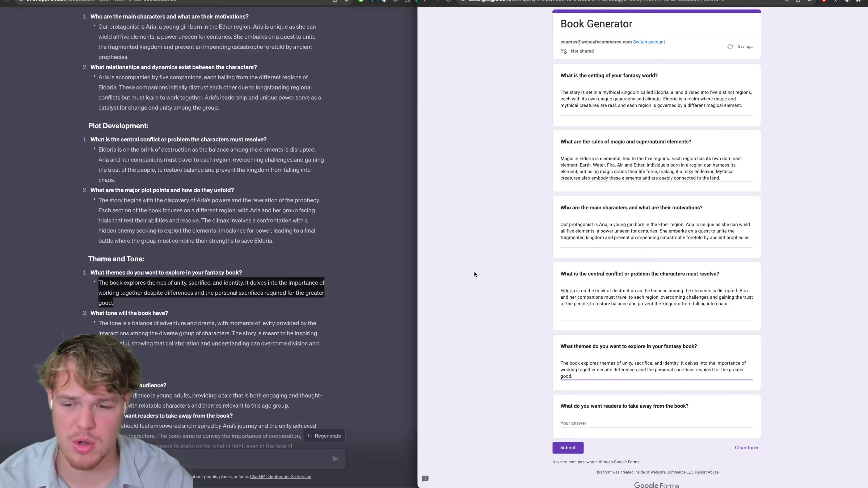
# Fill the last answer with the readers-should-feel paragraph and submit the form.
pyautogui.click(249, 304)
pyautogui.click(249, 304)
pyautogui.scroll(-3, 249, 305)
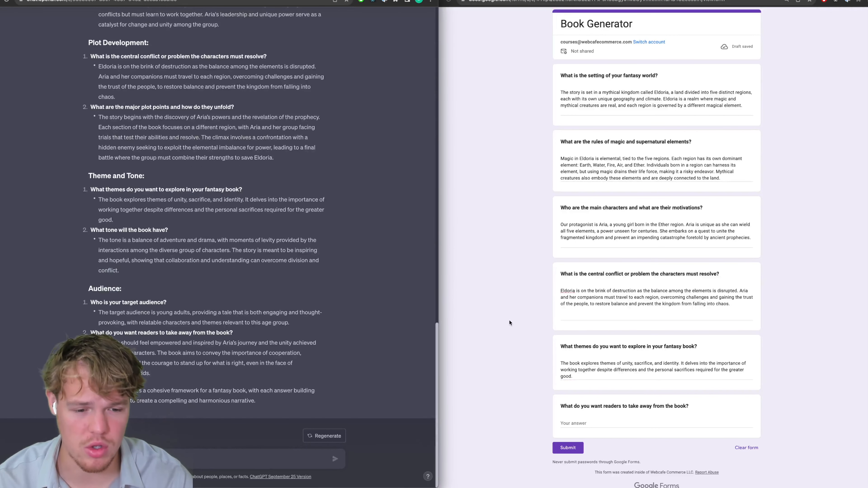
pyautogui.moveTo(605, 407); pyautogui.dragTo(657, 407)
pyautogui.click(223, 318)
pyautogui.tripleClick(226, 350)
pyautogui.press('super+c')
pyautogui.click(494, 346)
pyautogui.click(591, 422)
pyautogui.press('super+v')
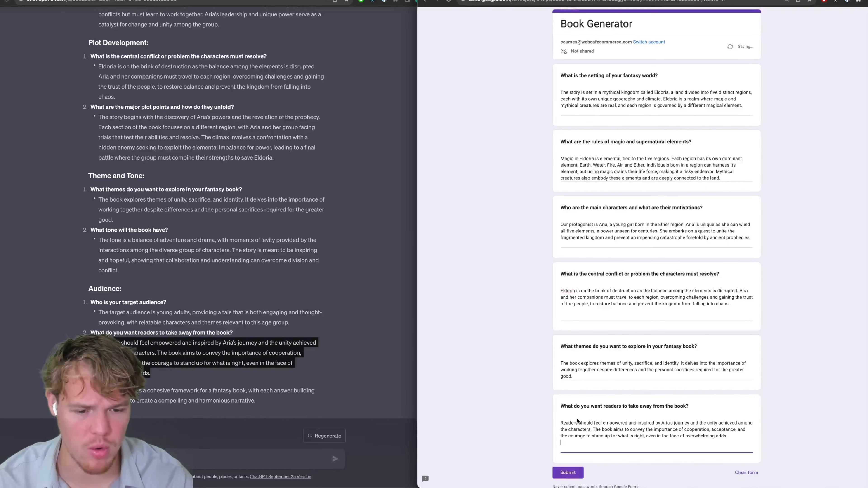
pyautogui.press('BackSpace')
pyautogui.click(568, 466)
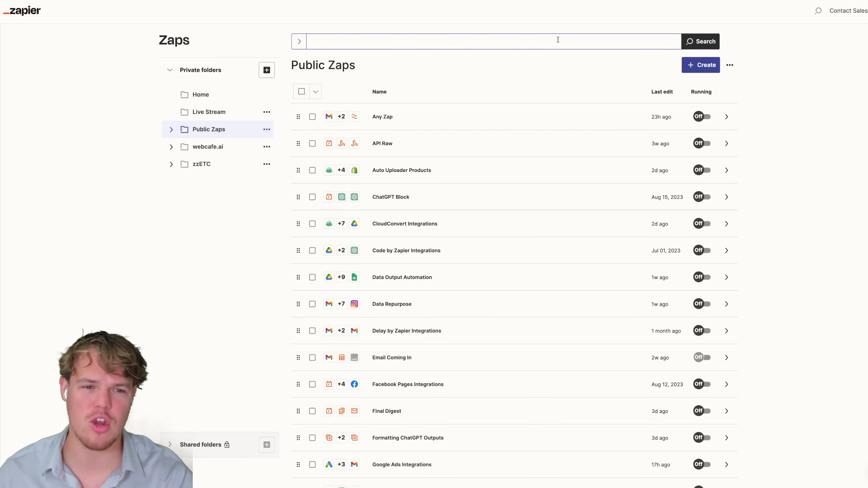
# Start a new Zap with Google Forms as the trigger app and New Form Response as the event.
pyautogui.click(713, 69)
pyautogui.click(696, 86)
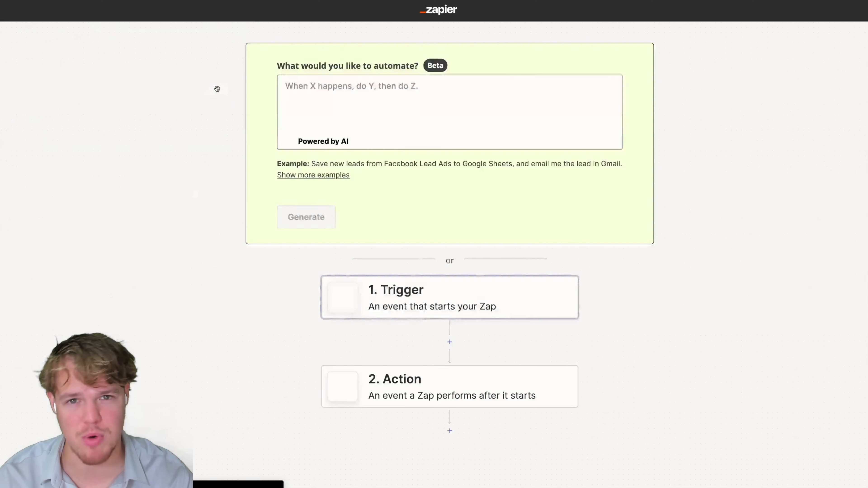
pyautogui.scroll(-3, 195, 105)
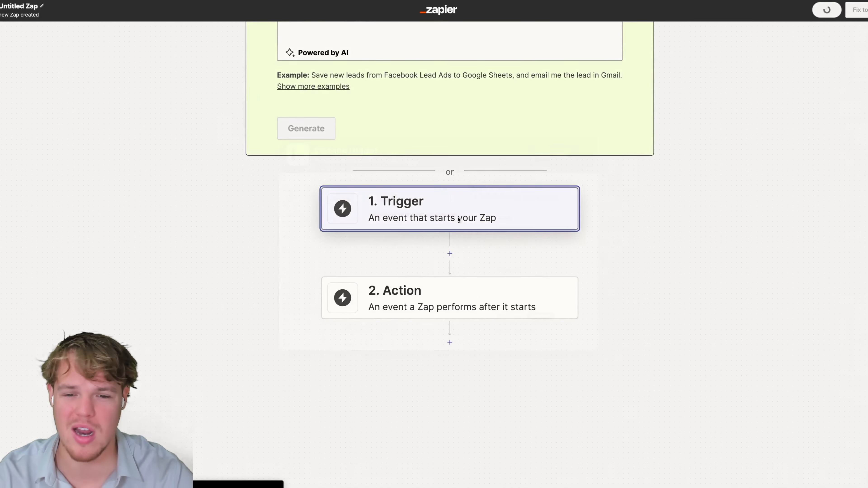
pyautogui.click(432, 211)
pyautogui.write('goggo')
pyautogui.press('BackSpace')
pyautogui.press('BackSpace')
pyautogui.write('gle')
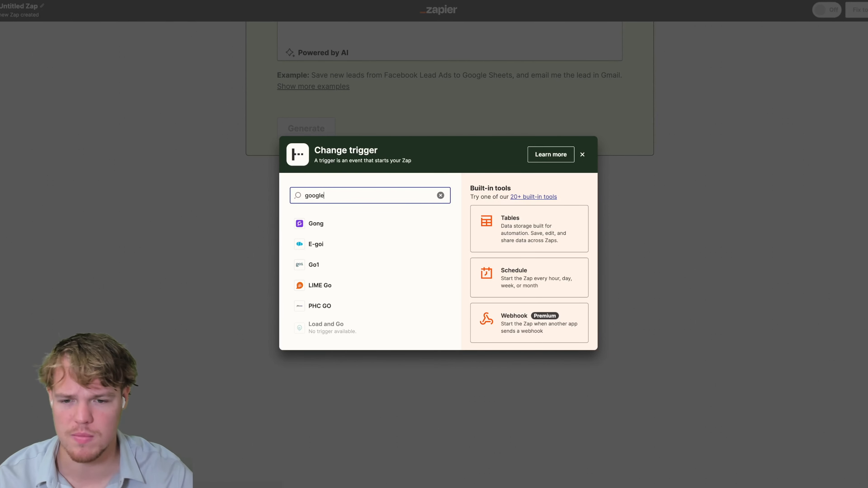
pyautogui.click(343, 285)
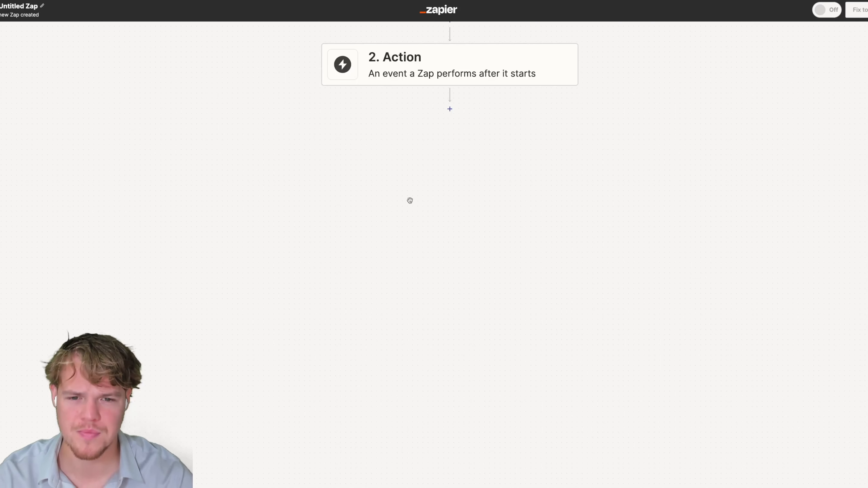
pyautogui.click(619, 119)
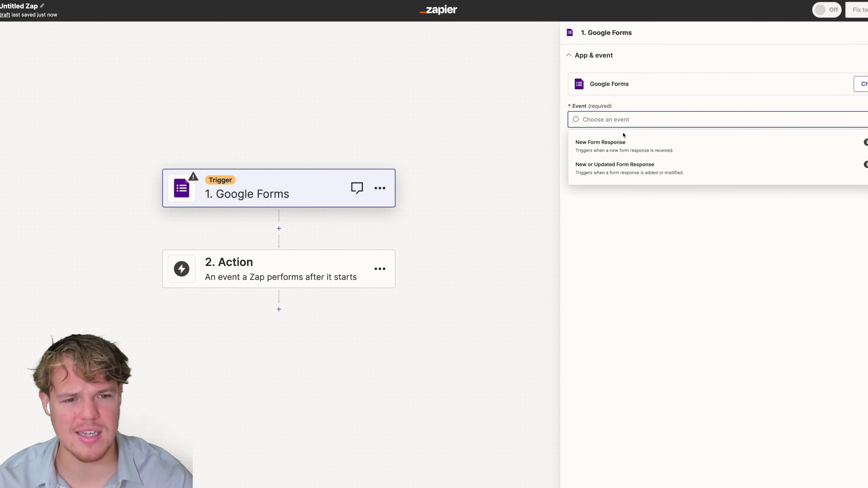
pyautogui.click(640, 146)
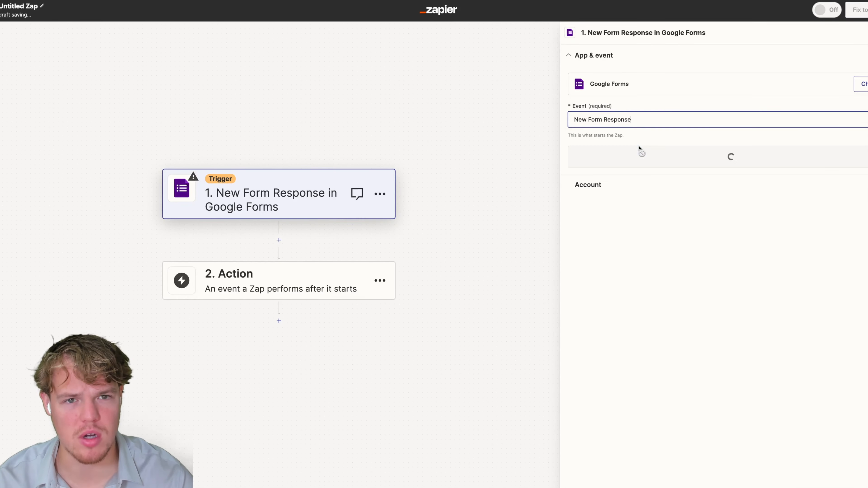
# Connect the Google Forms account and select the Book Generator form.
pyautogui.click(687, 158)
pyautogui.click(855, 105)
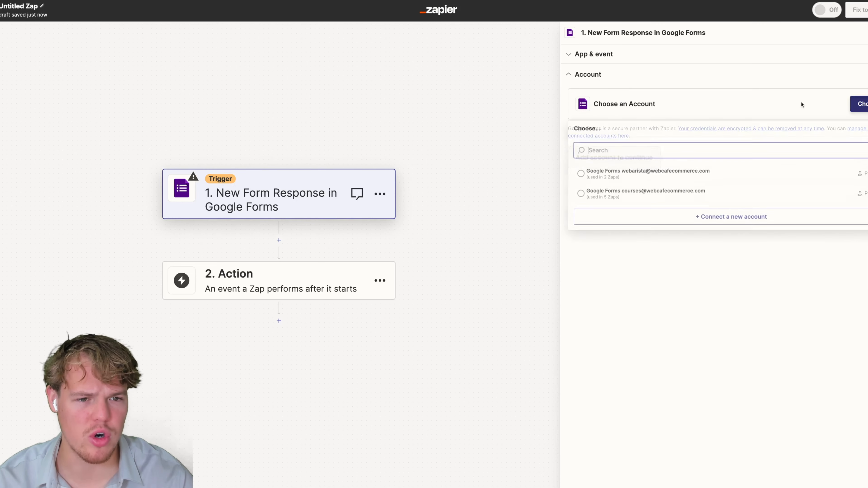
pyautogui.click(651, 193)
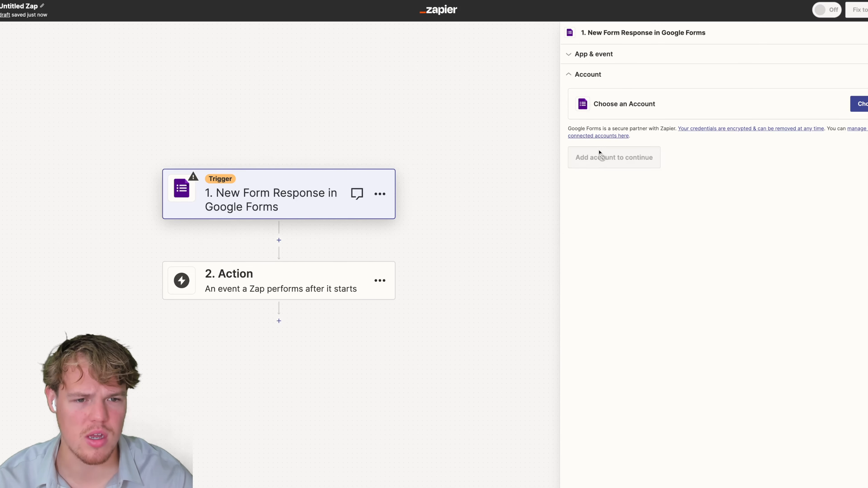
pyautogui.click(596, 160)
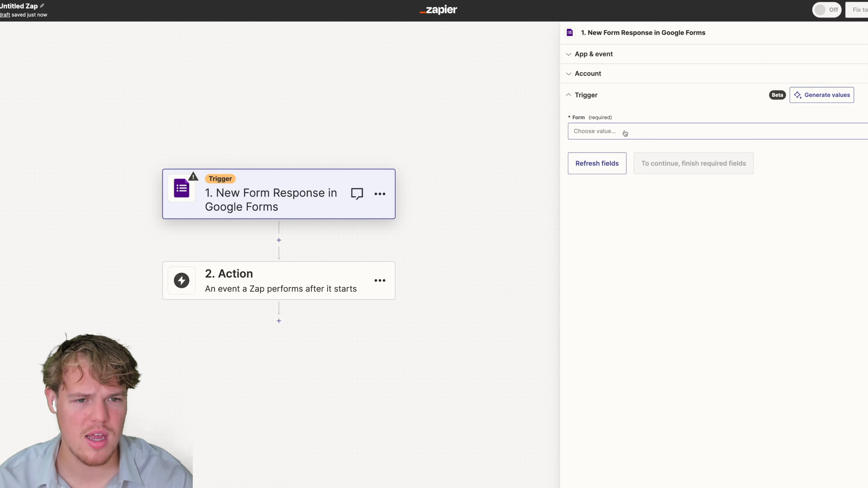
pyautogui.click(624, 132)
pyautogui.click(627, 207)
# Test the trigger to pull in the sample Eldoria form response.
pyautogui.click(660, 164)
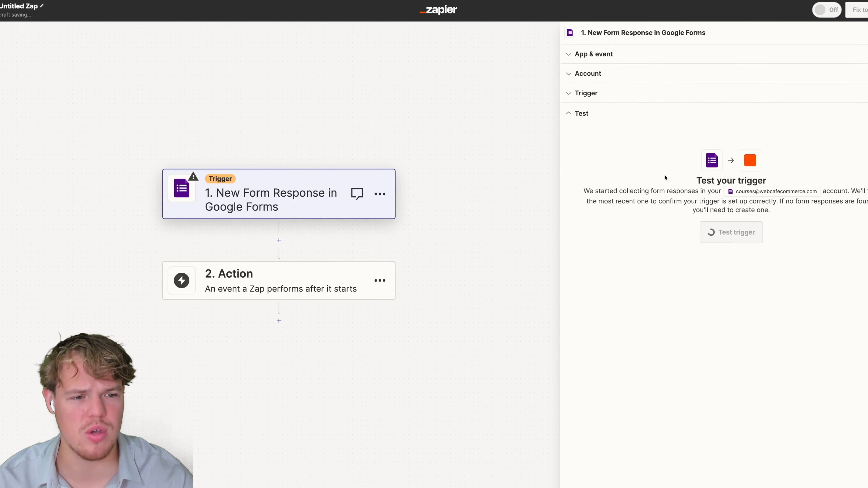
pyautogui.click(738, 237)
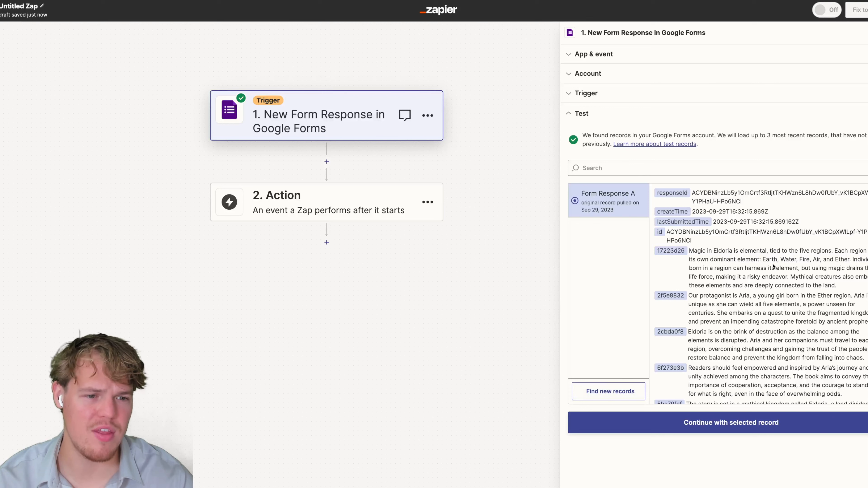
pyautogui.moveTo(712, 260); pyautogui.dragTo(781, 267)
pyautogui.scroll(-1, 781, 267)
pyautogui.moveTo(704, 259); pyautogui.dragTo(758, 267)
pyautogui.moveTo(708, 295); pyautogui.dragTo(758, 310)
# Add ChatGPT as the app for the Zap's second step.
pyautogui.moveTo(720, 330); pyautogui.dragTo(759, 340)
pyautogui.moveTo(720, 367); pyautogui.dragTo(752, 375)
pyautogui.moveTo(710, 394); pyautogui.dragTo(655, 393)
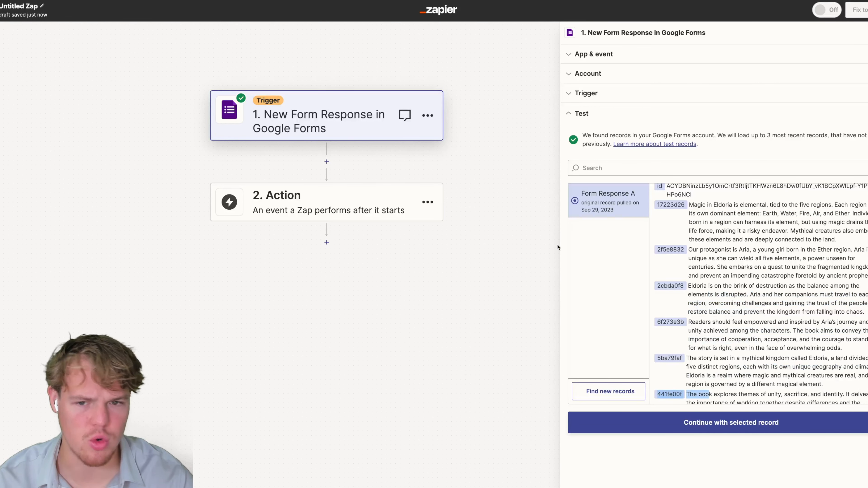
pyautogui.click(435, 193)
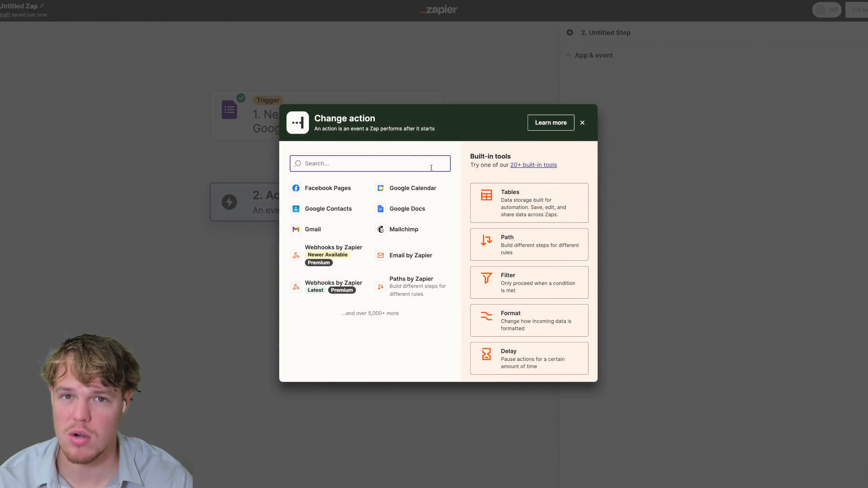
pyautogui.write('chatgpt')
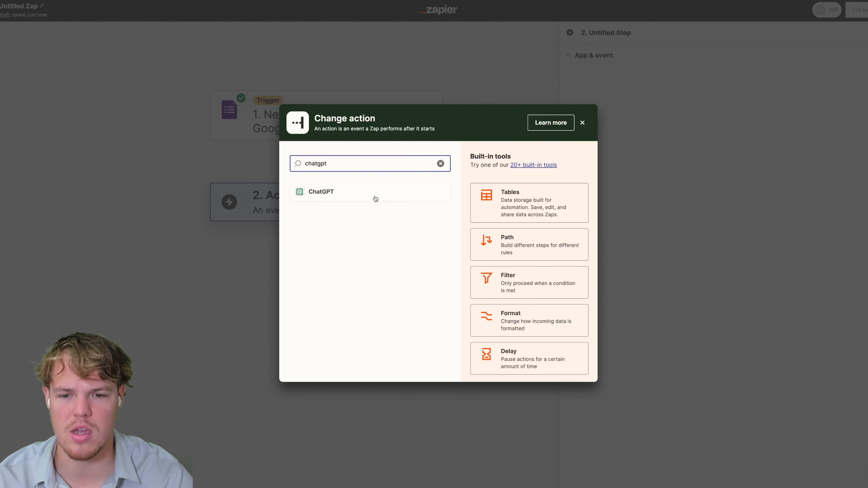
pyautogui.click(374, 195)
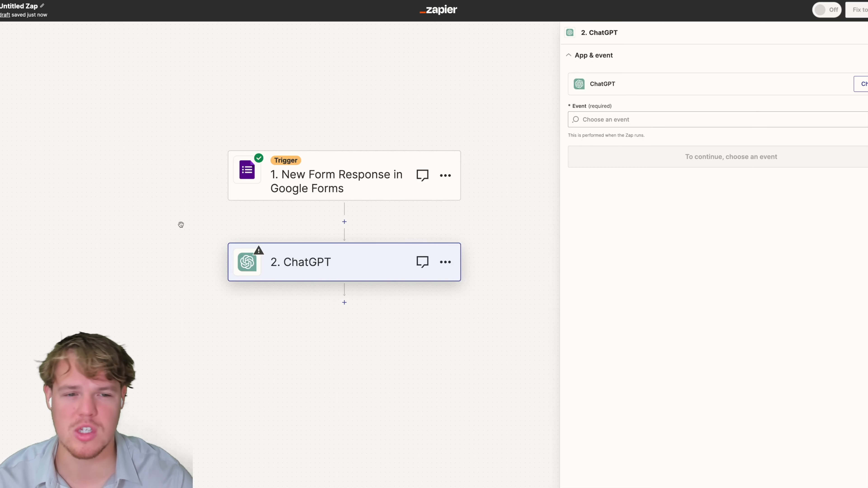
# Set the ChatGPT action event to Conversation.
pyautogui.moveTo(180, 225); pyautogui.dragTo(194, 213)
pyautogui.click(628, 119)
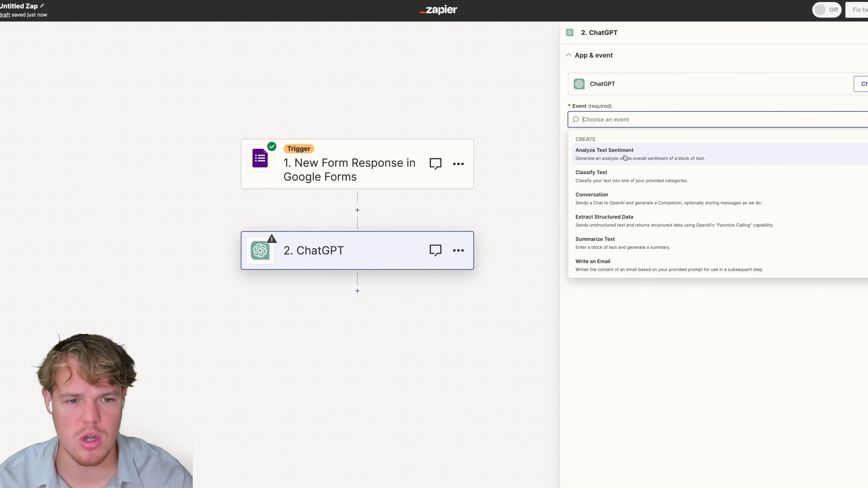
pyautogui.click(630, 200)
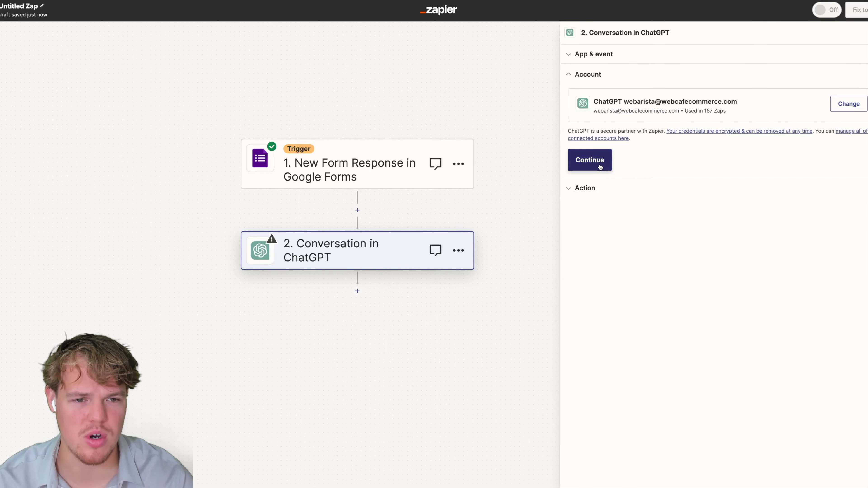
# Confirm the ChatGPT account and browse the form answers available for the User Message, including the rules-of-magic answer.
pyautogui.click(601, 167)
pyautogui.scroll(-4, 617, 182)
pyautogui.click(617, 138)
pyautogui.scroll(-2, 665, 244)
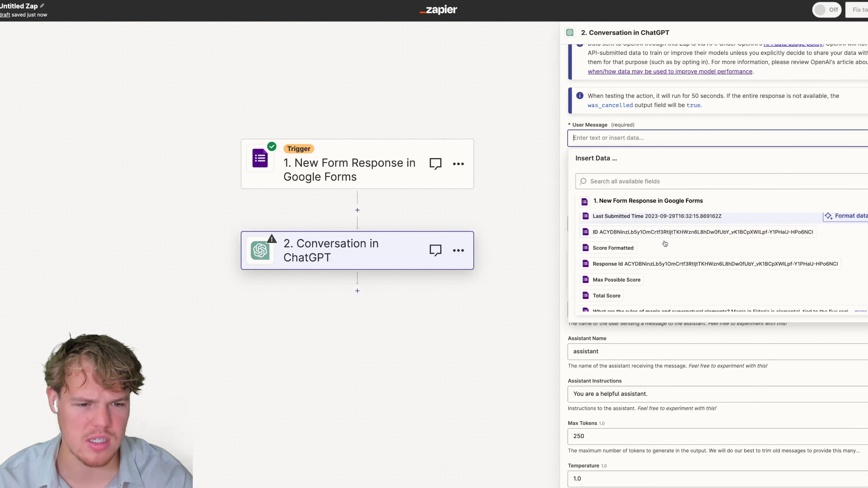
pyautogui.scroll(-5, 665, 243)
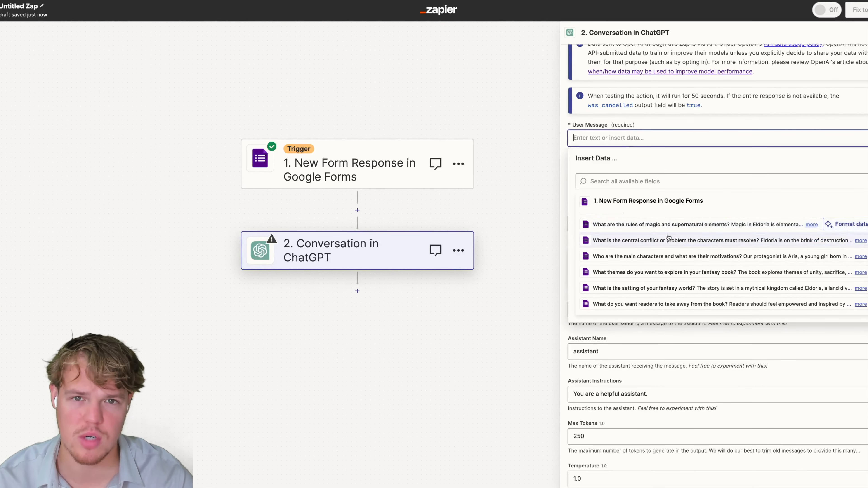
pyautogui.click(812, 225)
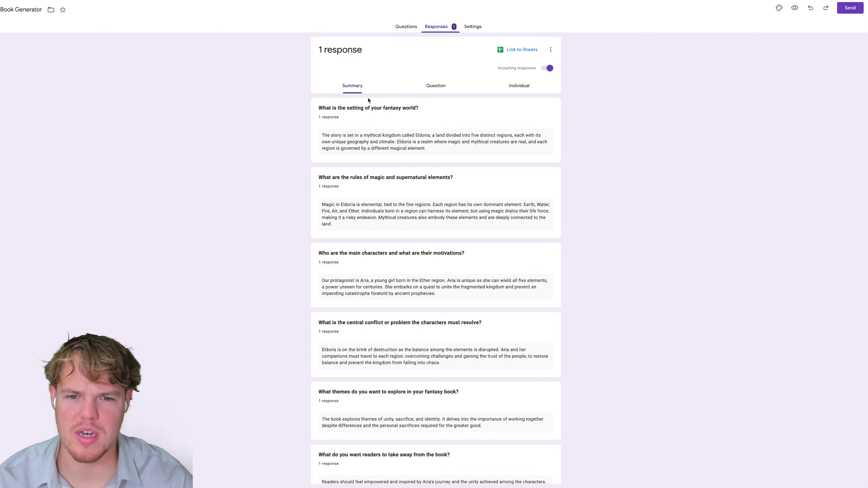
pyautogui.scroll(-2, 368, 100)
# Read the Book Generator responses' setting, magic, characters and themes answers in Google Forms.
pyautogui.scroll(2, 384, 228)
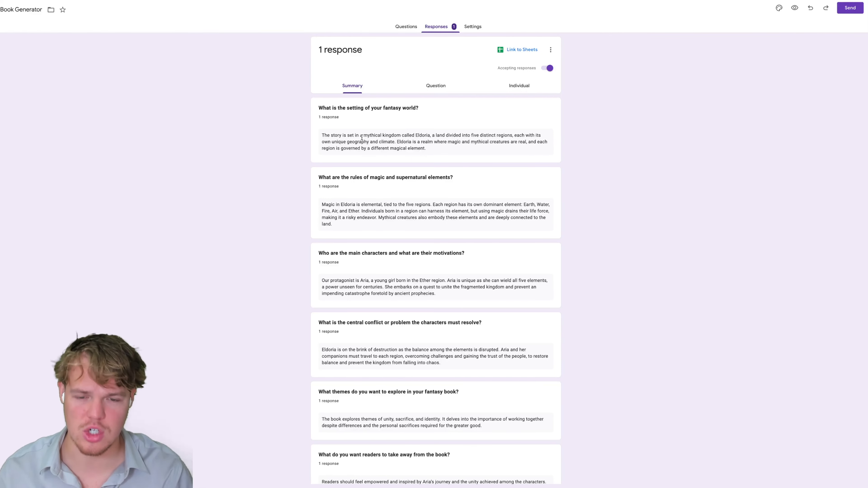
pyautogui.scroll(-2, 362, 137)
pyautogui.scroll(2, 362, 139)
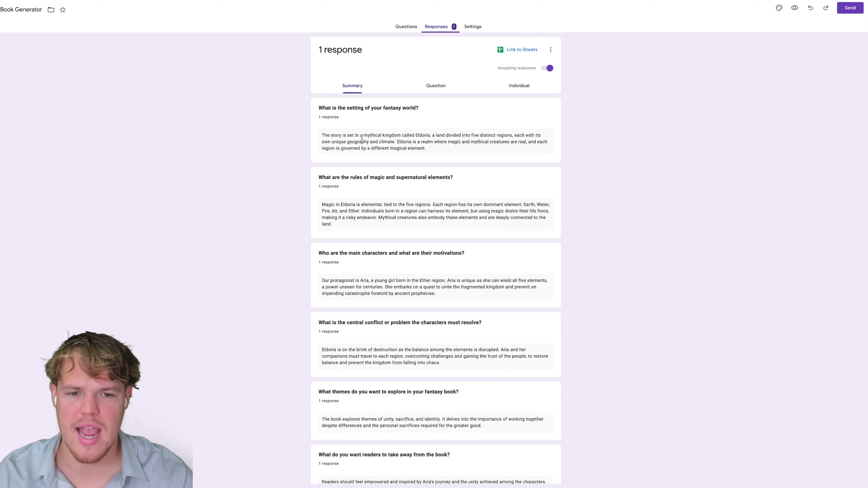
pyautogui.moveTo(428, 144); pyautogui.dragTo(382, 131)
pyautogui.click(446, 137)
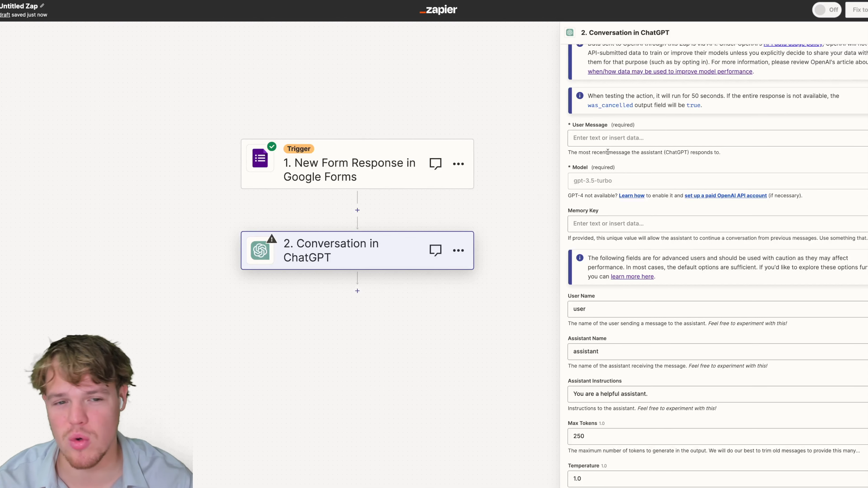
# Start the User Message with a context line: we're making a fantasy book, here's its relevant information.
pyautogui.click(603, 138)
pyautogui.scroll(-1, 589, 140)
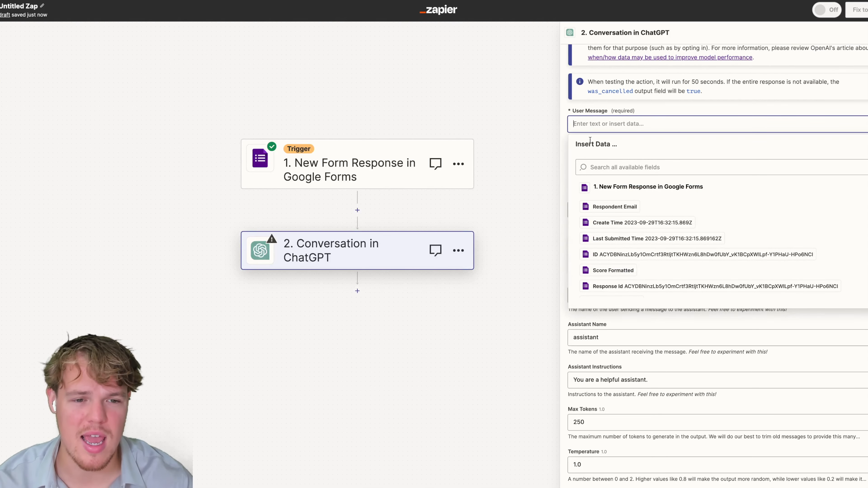
pyautogui.scroll(3, 590, 142)
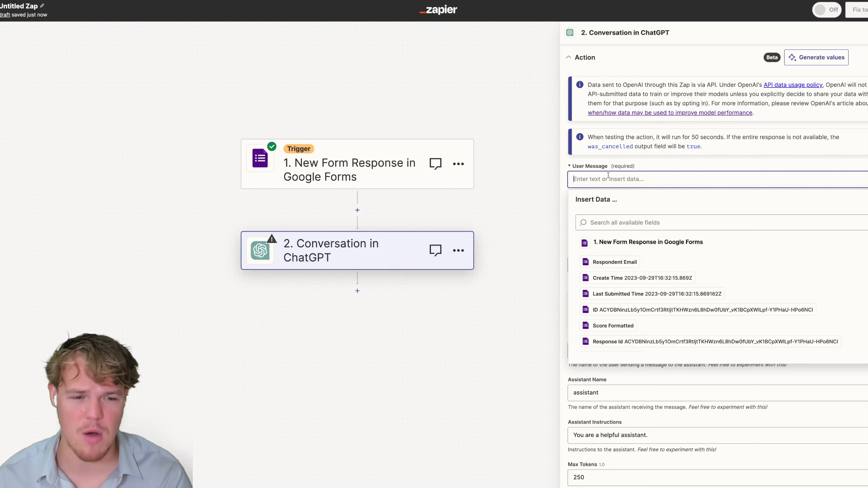
pyautogui.write('Context: We are making a fa')
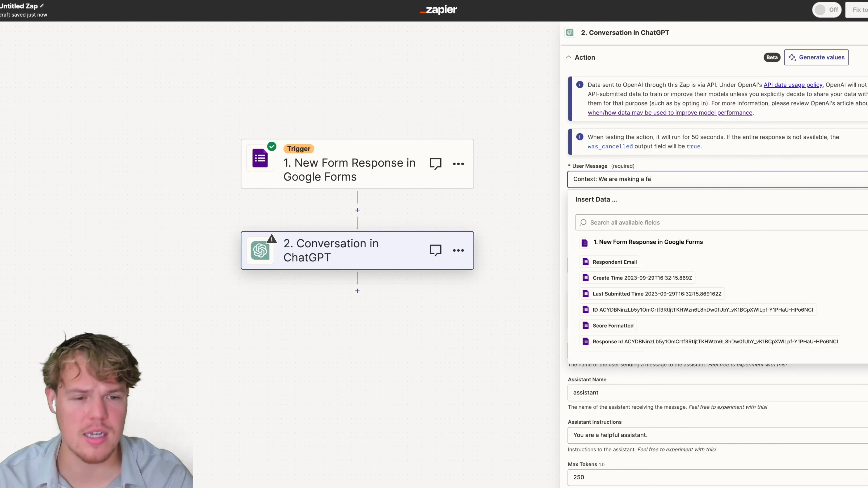
pyautogui.write('ntasy book, ')
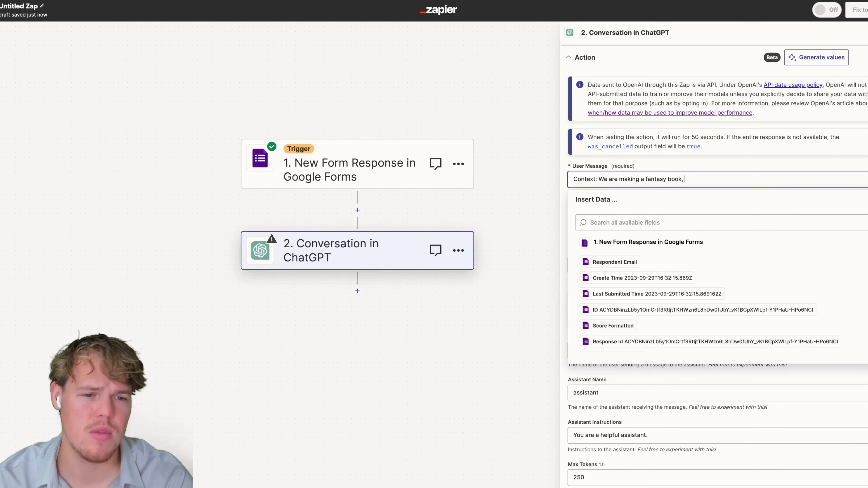
pyautogui.write('a')
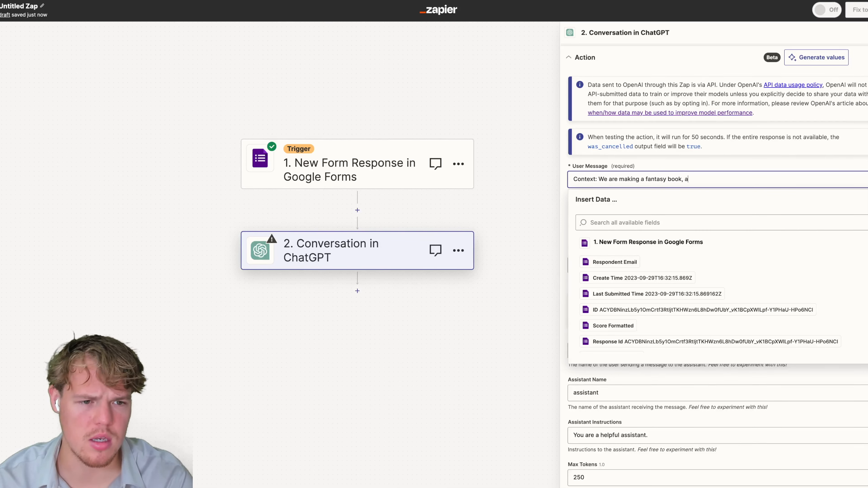
pyautogui.write('nd')
pyautogui.press('BackSpace')
pyautogui.press('BackSpace')
pyautogui.press('BackSpace')
pyautogui.write('here ')
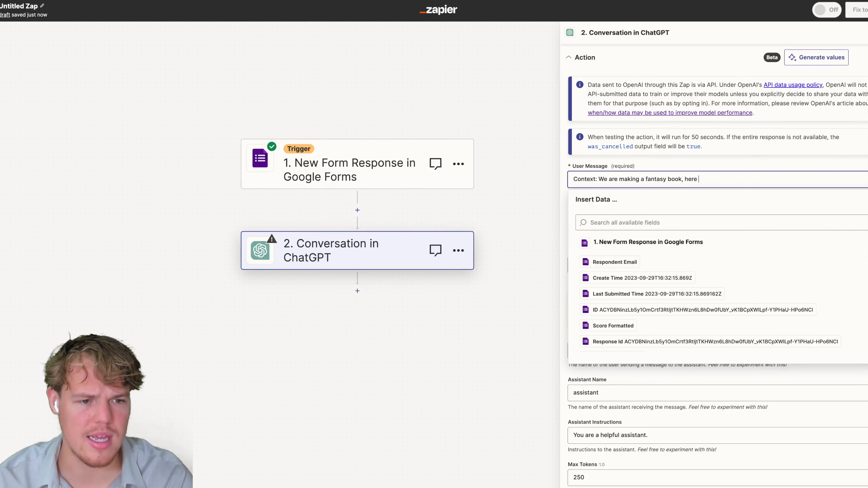
pyautogui.write('is the relevant info')
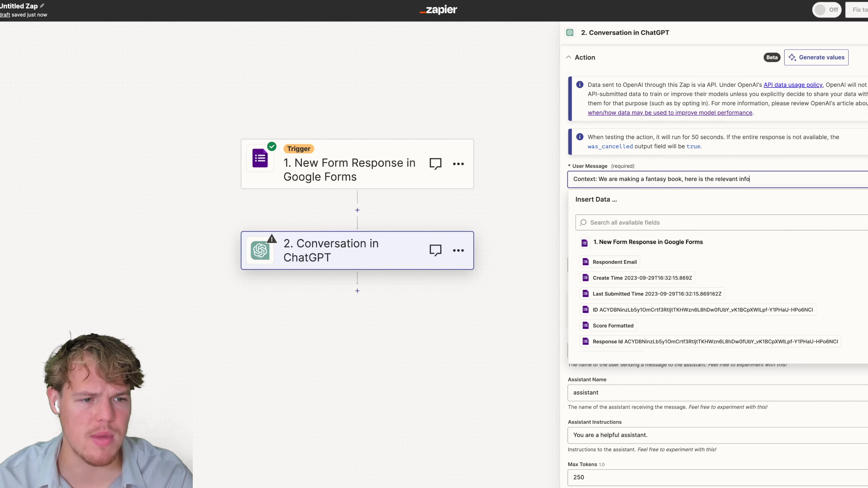
pyautogui.write('rmation about this ')
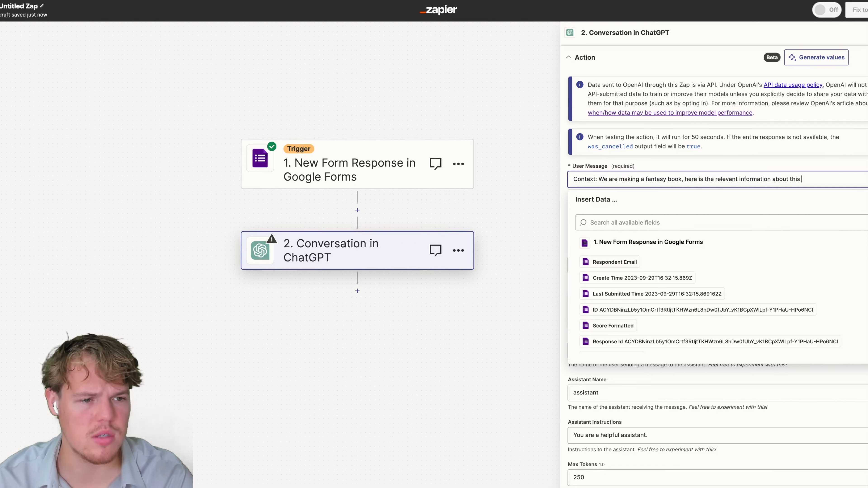
pyautogui.write('book:')
# Add the line 'Information about book' beneath the context sentence.
pyautogui.press('Return')
pyautogui.press('Return')
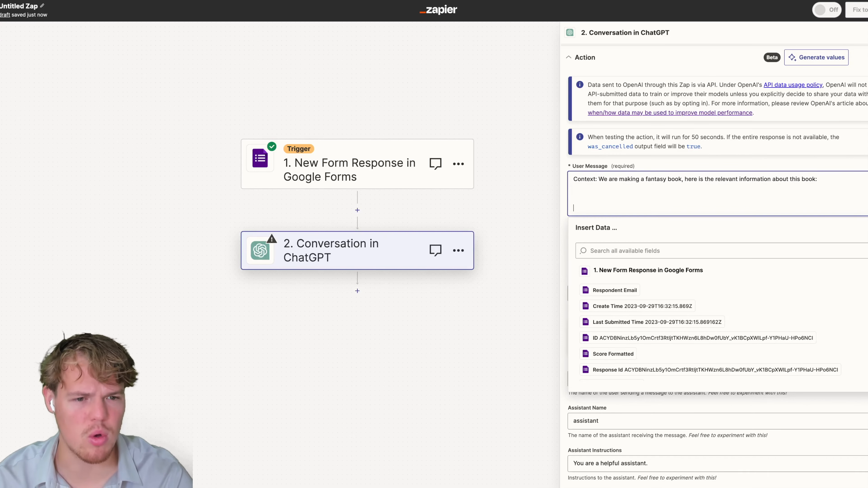
pyautogui.press('BackSpace')
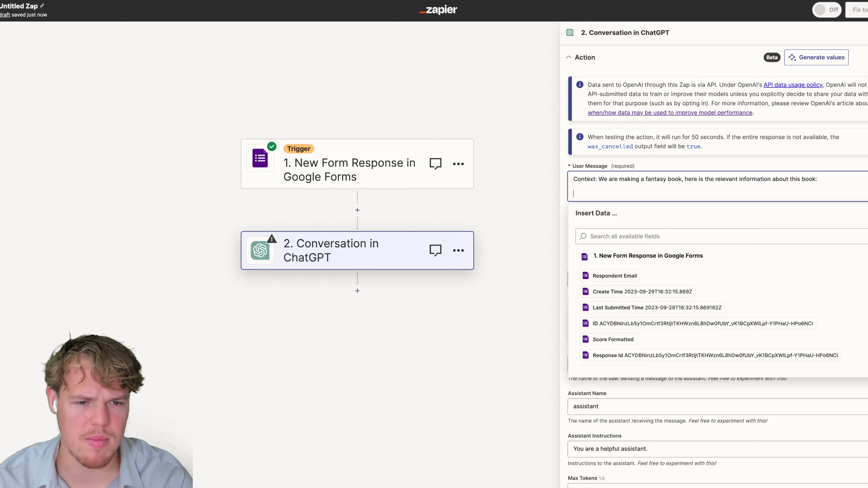
pyautogui.write('Que')
pyautogui.press('BackSpace')
pyautogui.press('BackSpace')
pyautogui.press('BackSpace')
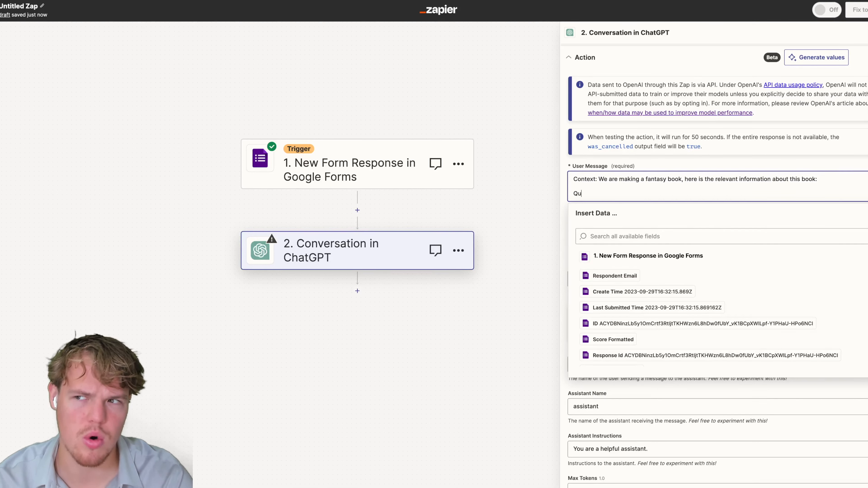
pyautogui.write('Informatio')
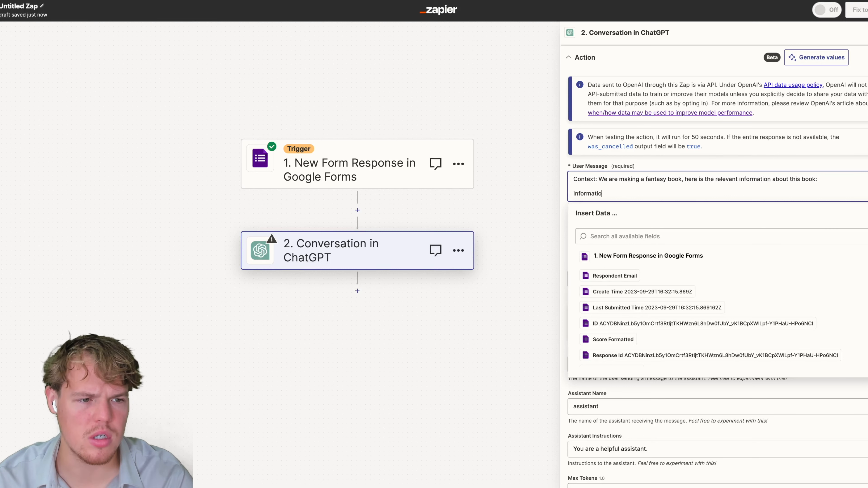
pyautogui.write('n about book:')
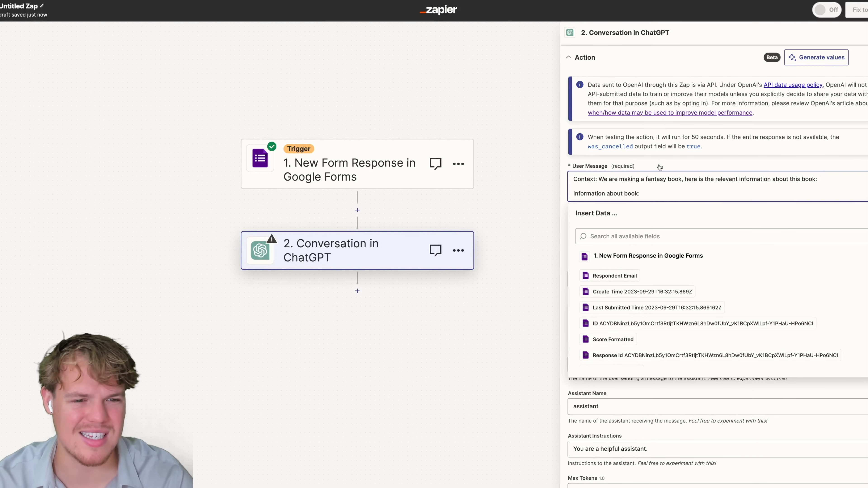
pyautogui.click(684, 167)
# Add a new line below 'Information about book:' in the User Message.
pyautogui.moveTo(610, 180); pyautogui.dragTo(794, 180)
pyautogui.click(793, 179)
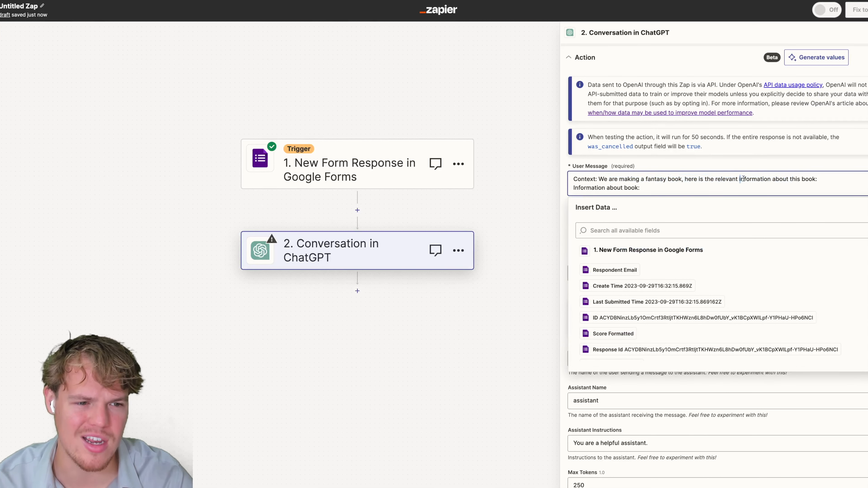
pyautogui.moveTo(740, 180); pyautogui.dragTo(838, 177)
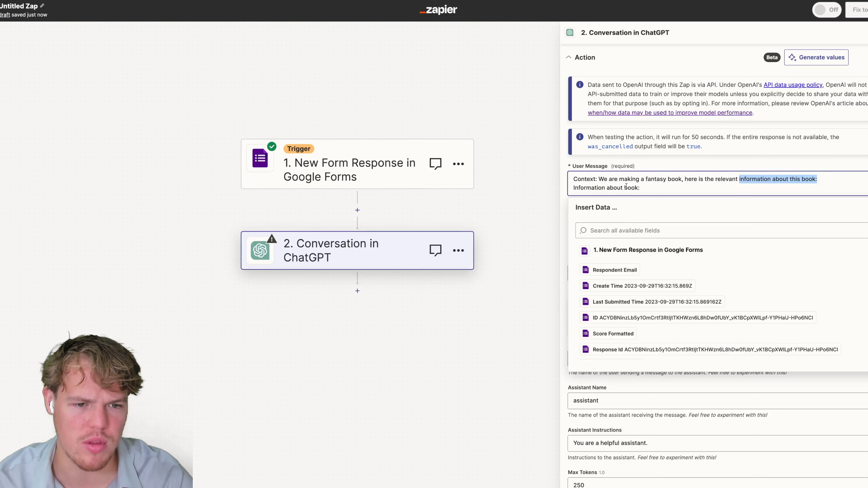
pyautogui.moveTo(641, 188); pyautogui.dragTo(571, 190)
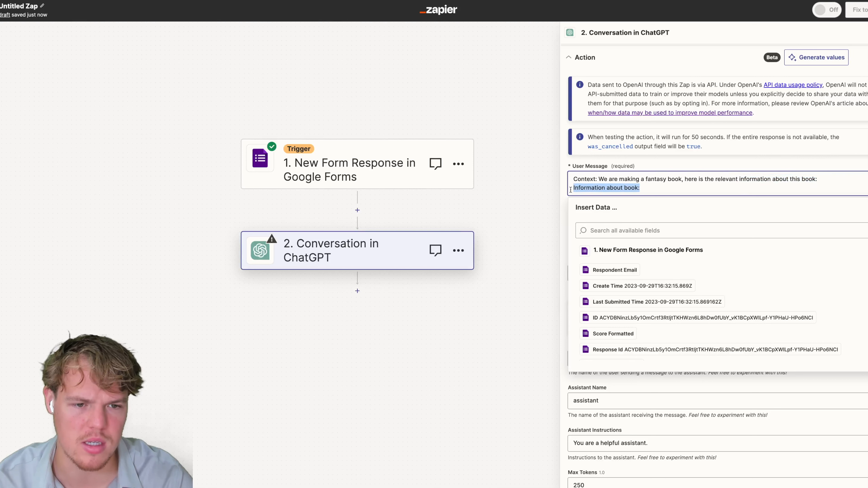
pyautogui.click(652, 188)
pyautogui.press('Return')
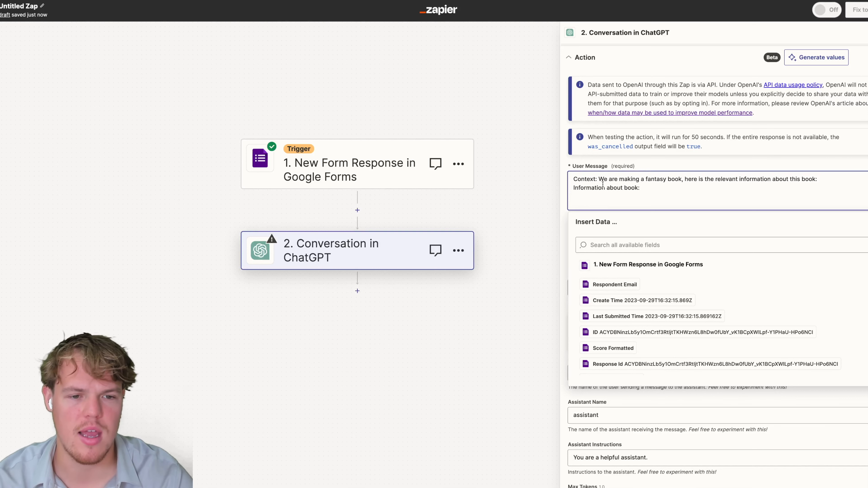
# Try inserting the magic rules answer, remove it, and copy the setting question title from the form.
pyautogui.scroll(-2, 657, 320)
pyautogui.scroll(-3, 680, 318)
pyautogui.scroll(1, 694, 312)
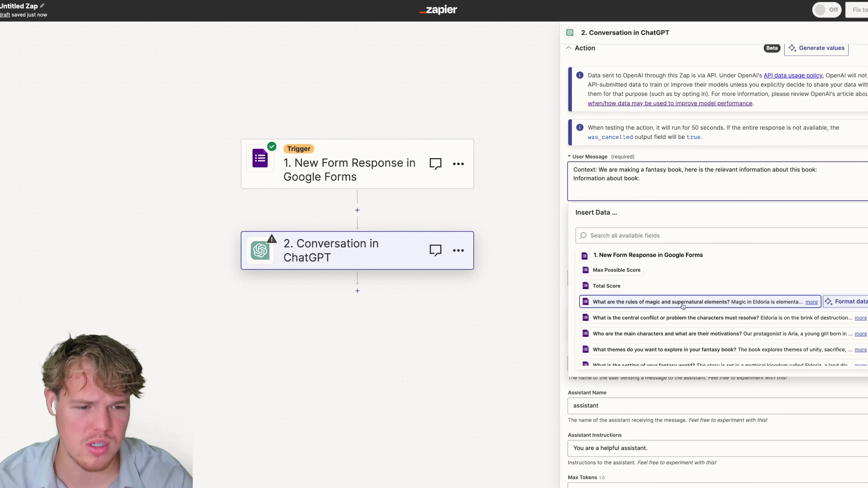
pyautogui.click(688, 308)
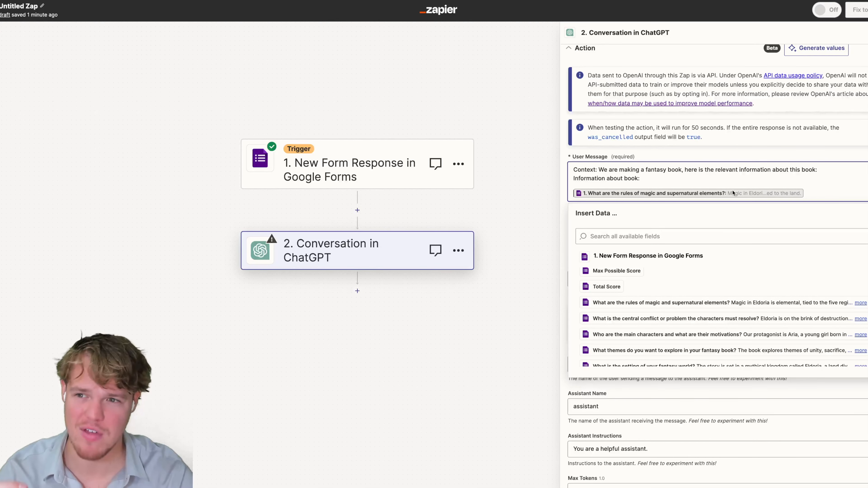
pyautogui.press('BackSpace')
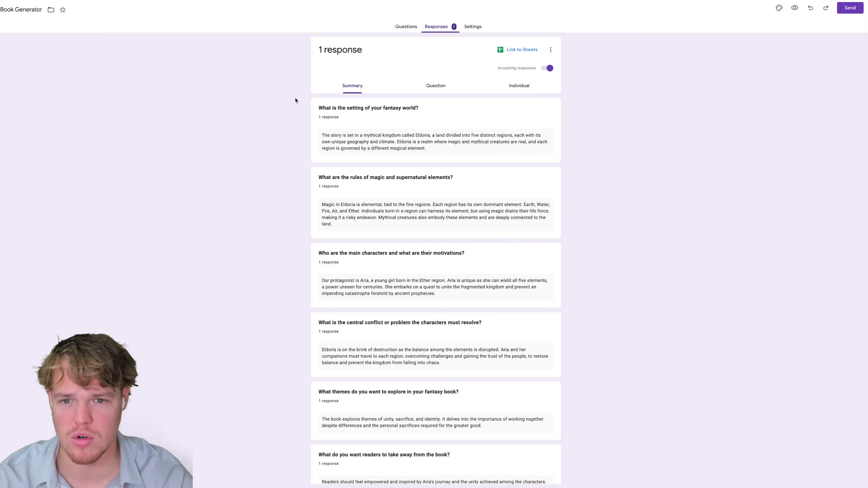
pyautogui.tripleClick(364, 105)
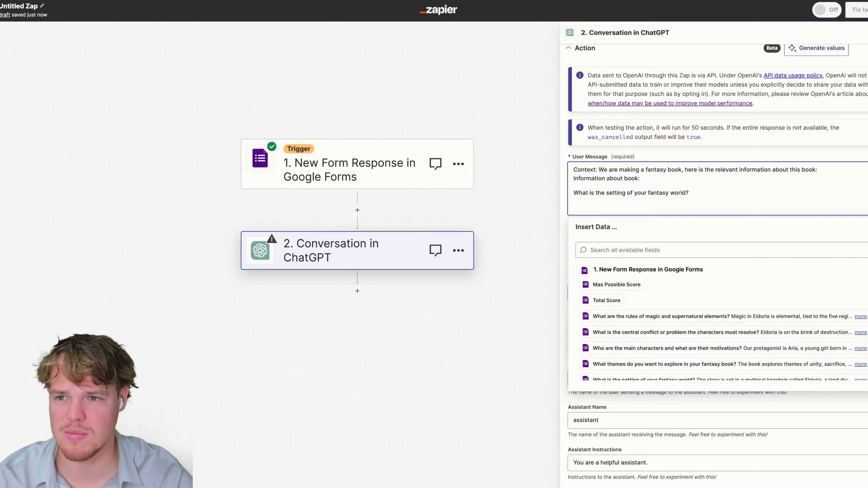
# Copy the magic rules question and insert the setting answer under the setting question.
pyautogui.click(358, 175)
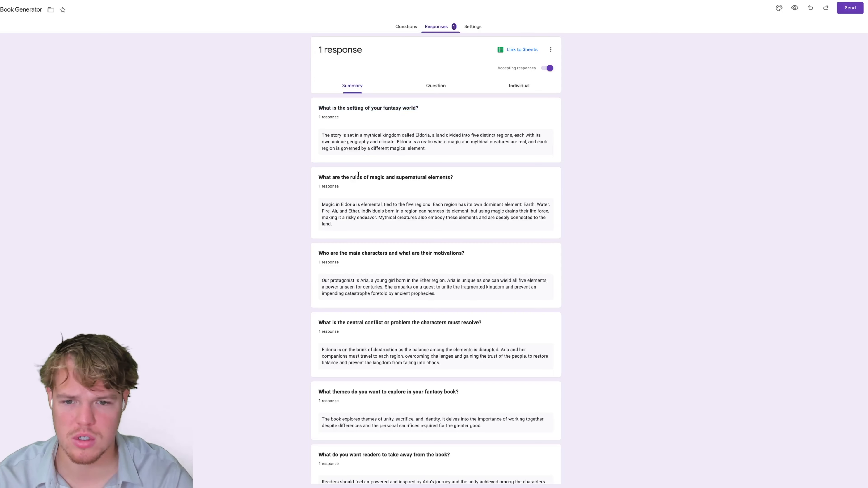
pyautogui.tripleClick(358, 175)
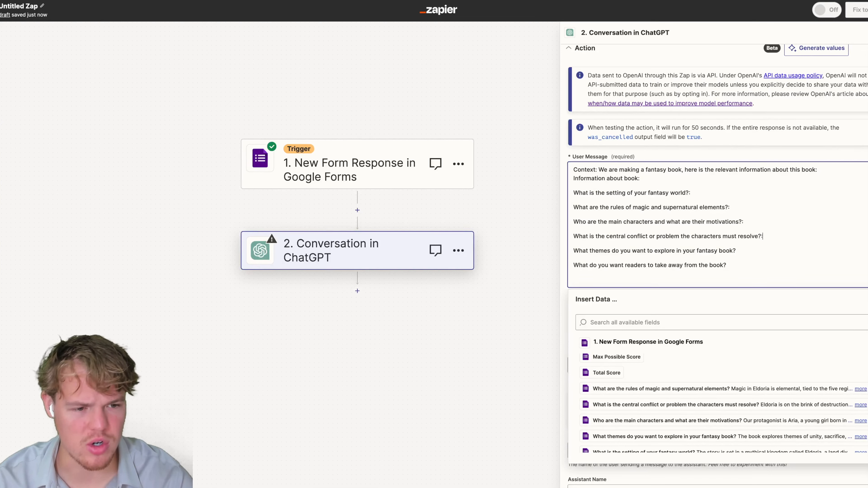
pyautogui.click(728, 265)
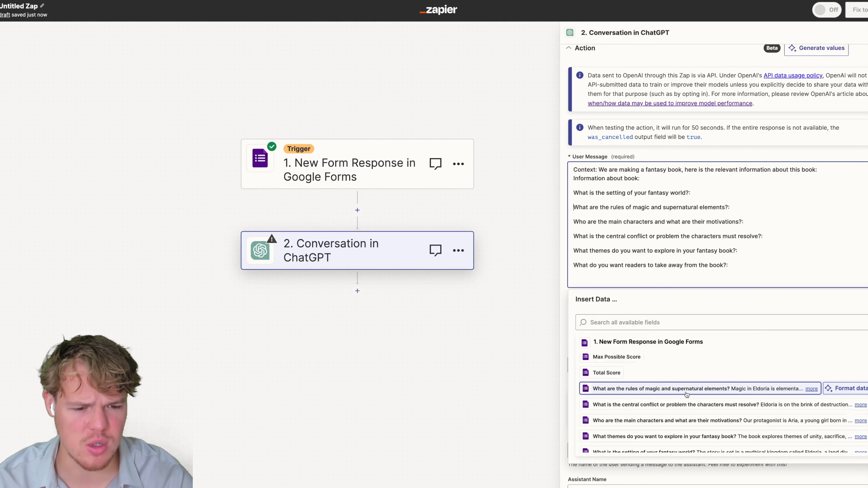
pyautogui.scroll(-2, 671, 400)
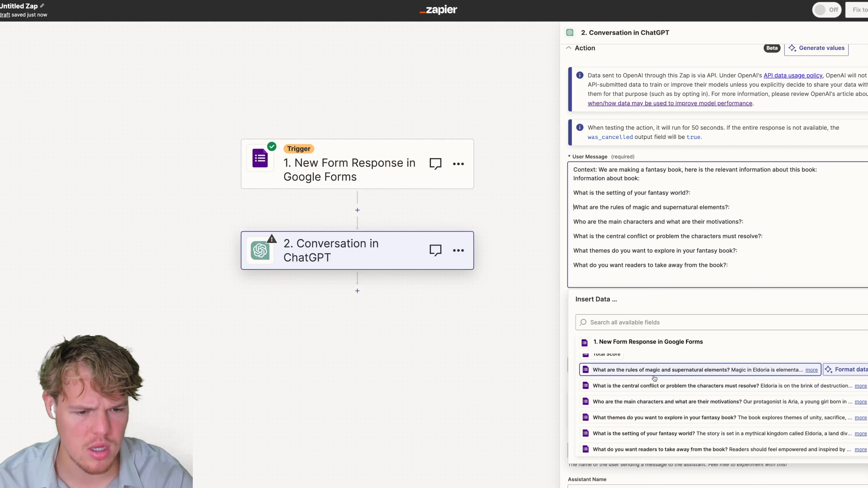
pyautogui.click(658, 433)
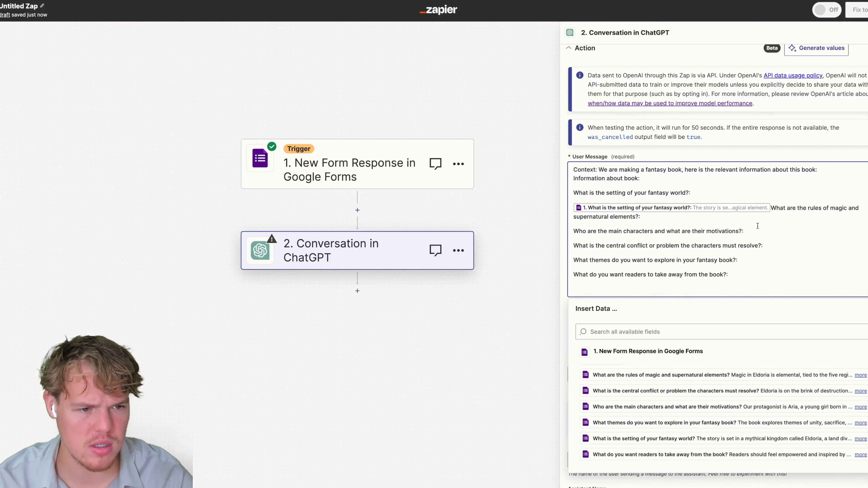
pyautogui.press('Return')
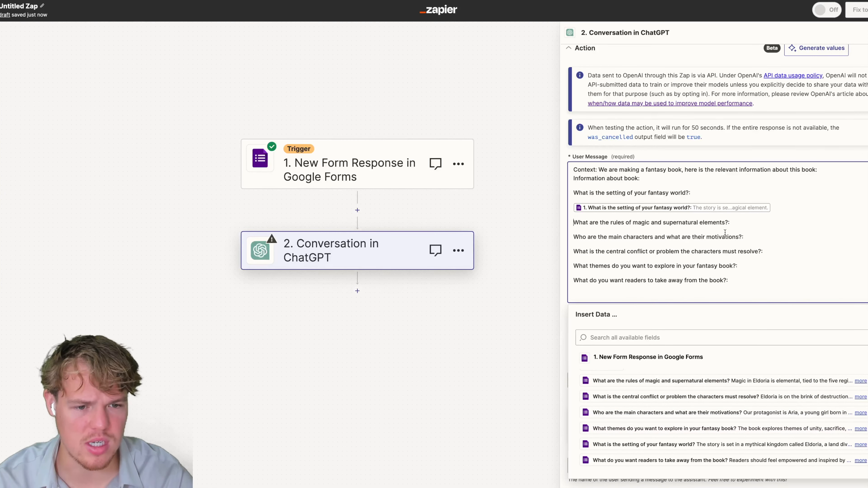
# Insert the magic rules, main characters and central conflict answers beneath their questions.
pyautogui.click(751, 227)
pyautogui.press('Return')
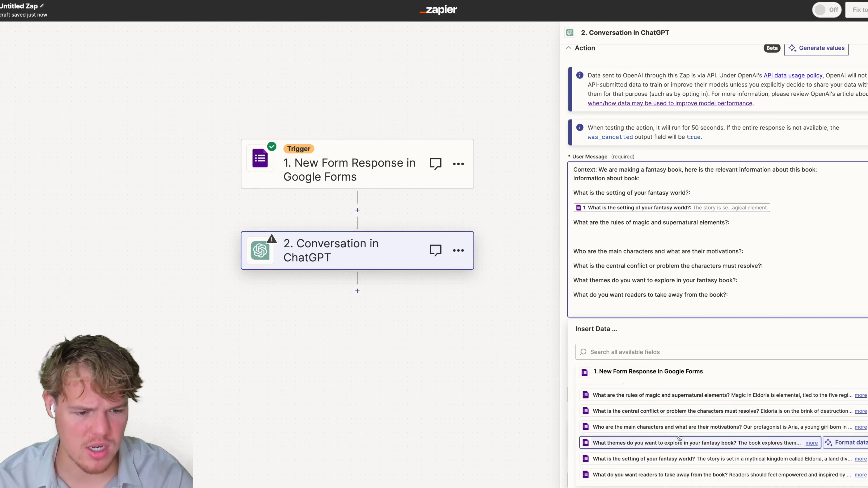
pyautogui.click(683, 396)
pyautogui.press('Return')
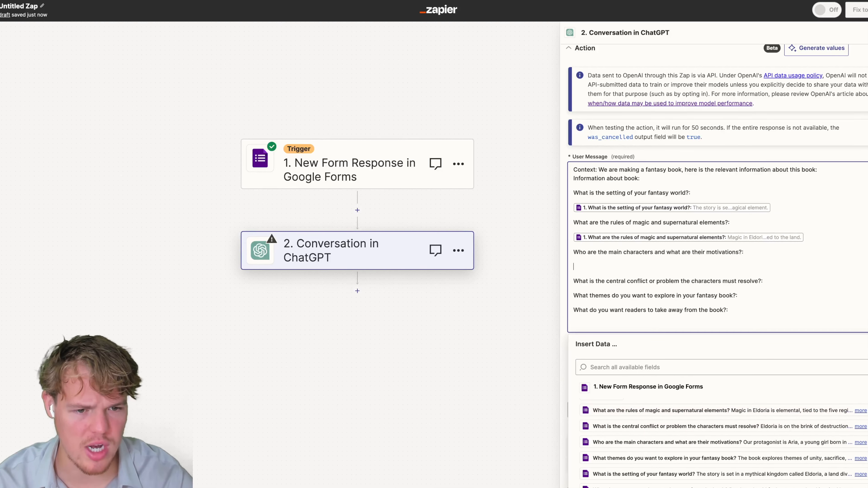
pyautogui.click(667, 442)
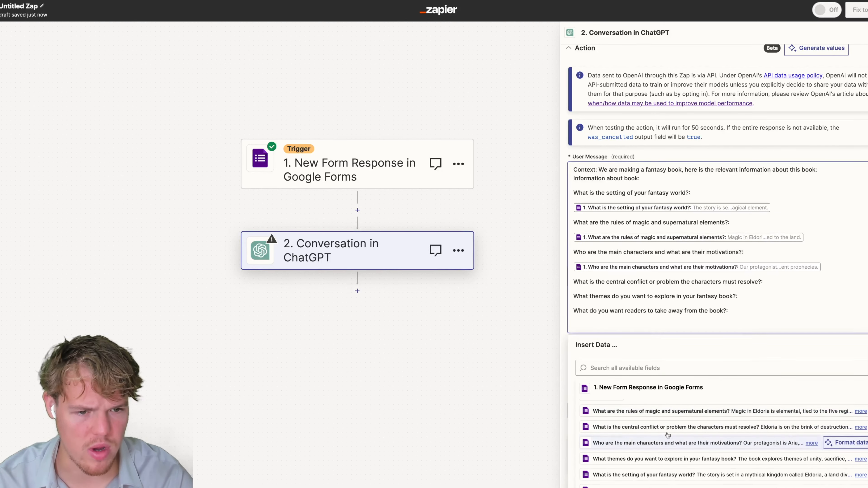
pyautogui.press('Return')
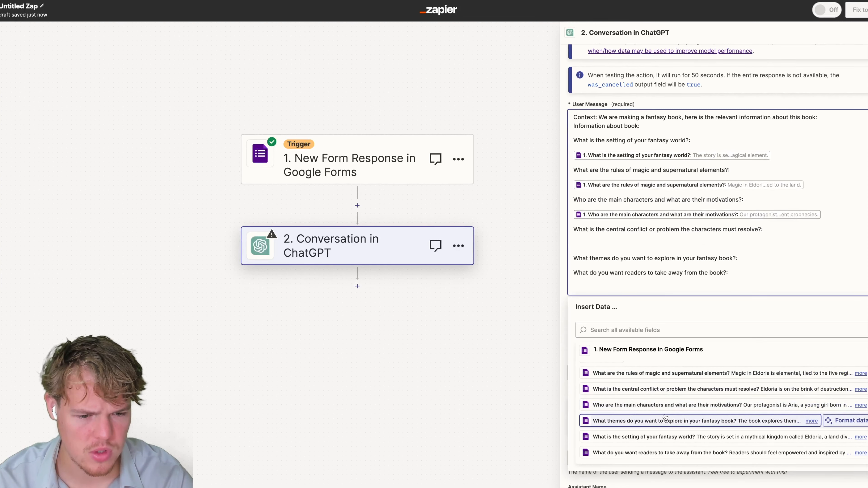
pyautogui.click(667, 390)
# Insert the themes and reader-takeaway answers beneath their questions.
pyautogui.click(747, 259)
pyautogui.press('Return')
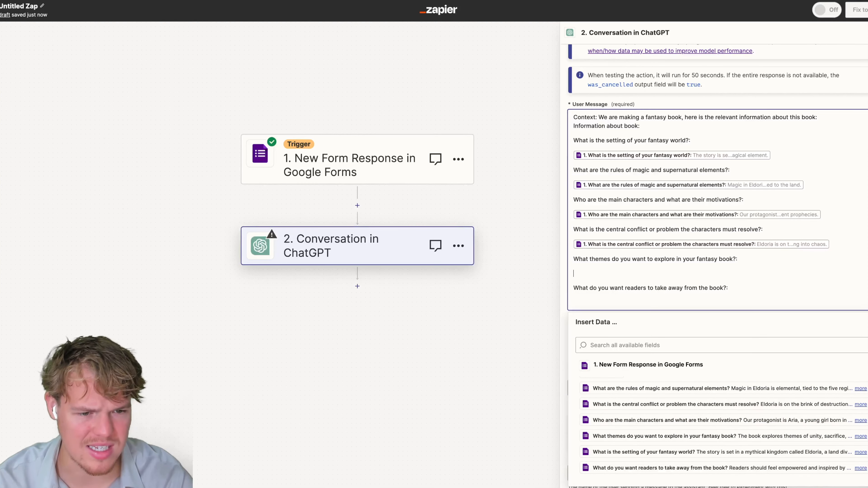
pyautogui.click(667, 437)
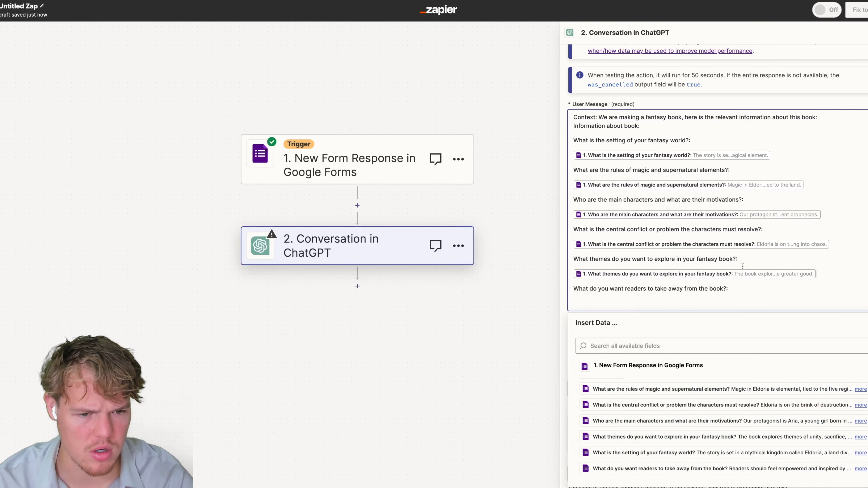
pyautogui.press('Return')
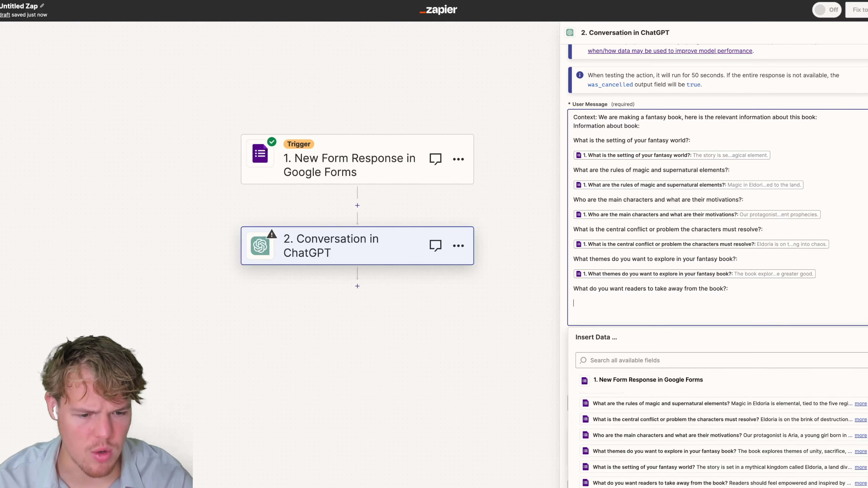
pyautogui.scroll(-4, 662, 377)
pyautogui.scroll(2, 662, 368)
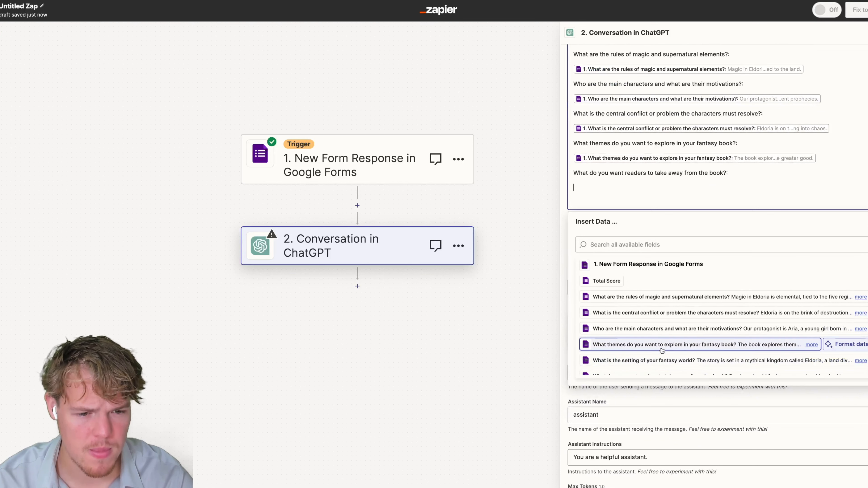
pyautogui.scroll(-2, 665, 323)
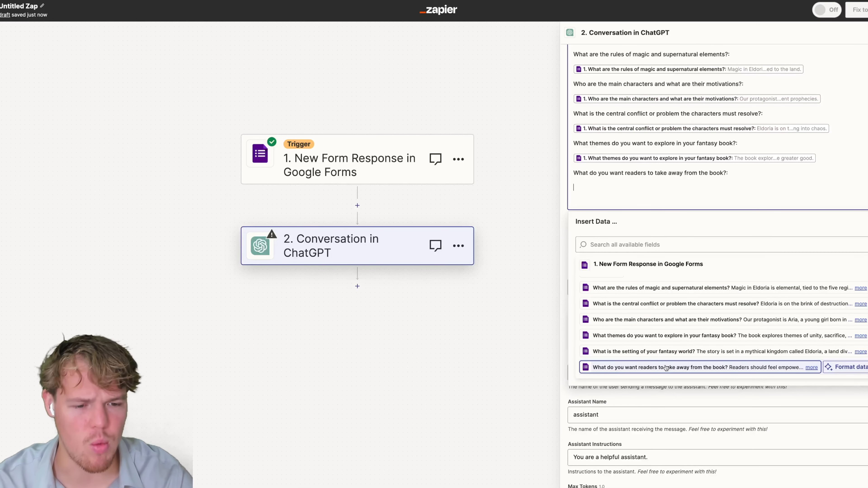
pyautogui.click(677, 368)
pyautogui.click(864, 206)
pyautogui.scroll(3, 785, 204)
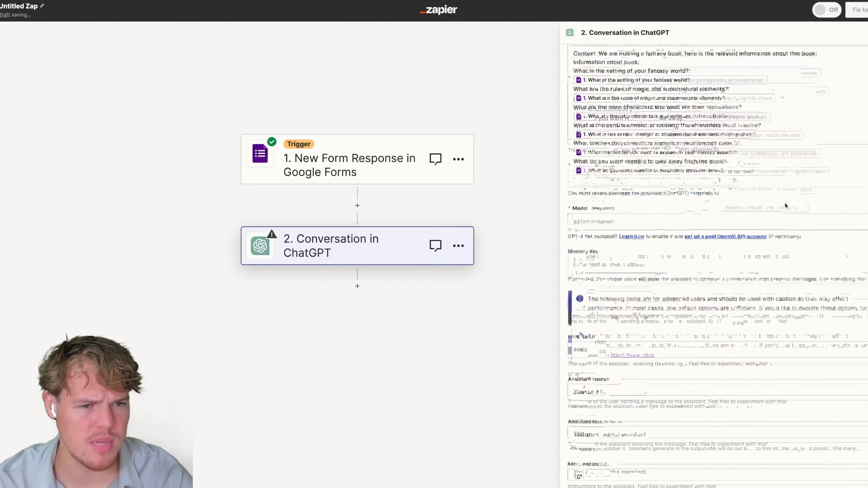
pyautogui.click(824, 224)
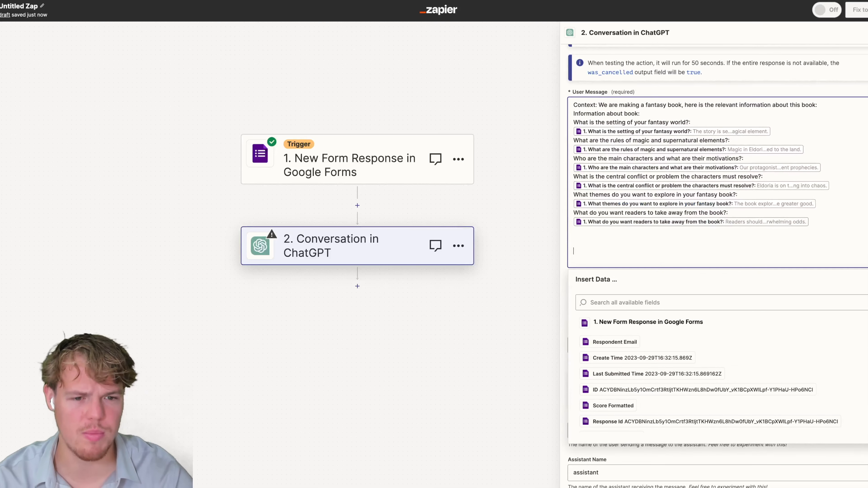
# End the User Message asking for a chapter-style table of contents, correcting 'contens' to 'contents'.
pyautogui.write('Generat')
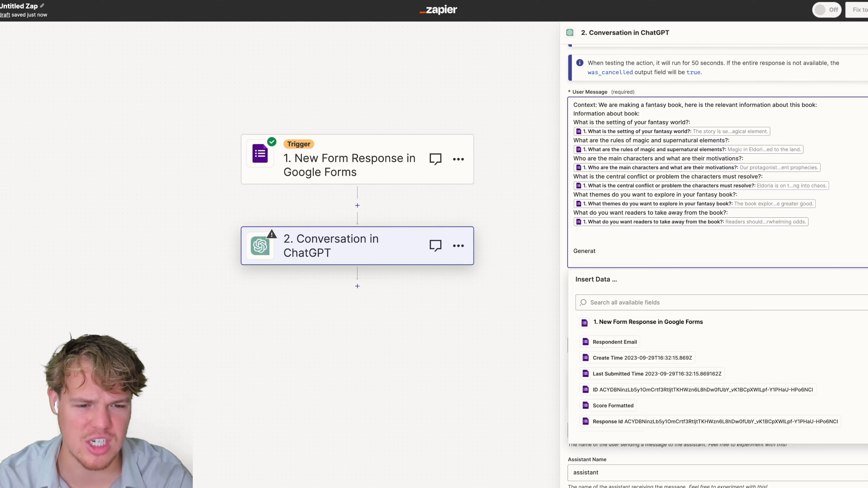
pyautogui.write('e a table of conent')
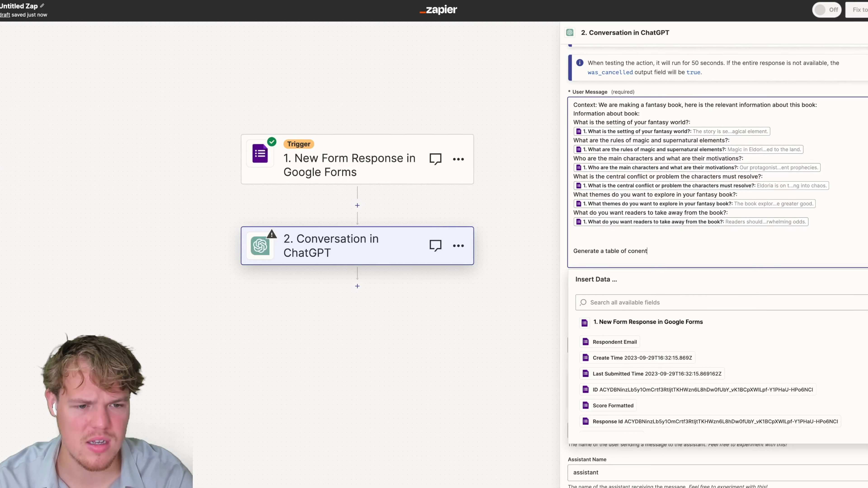
pyautogui.press('BackSpace')
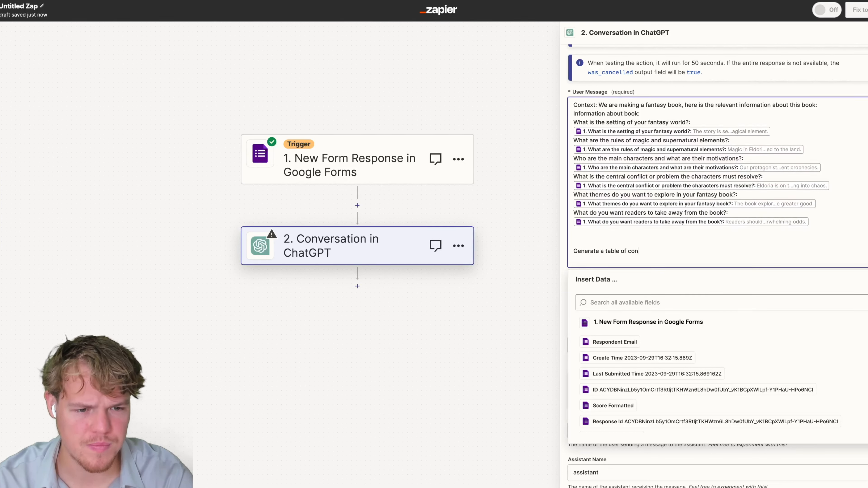
pyautogui.write('ntens of this ')
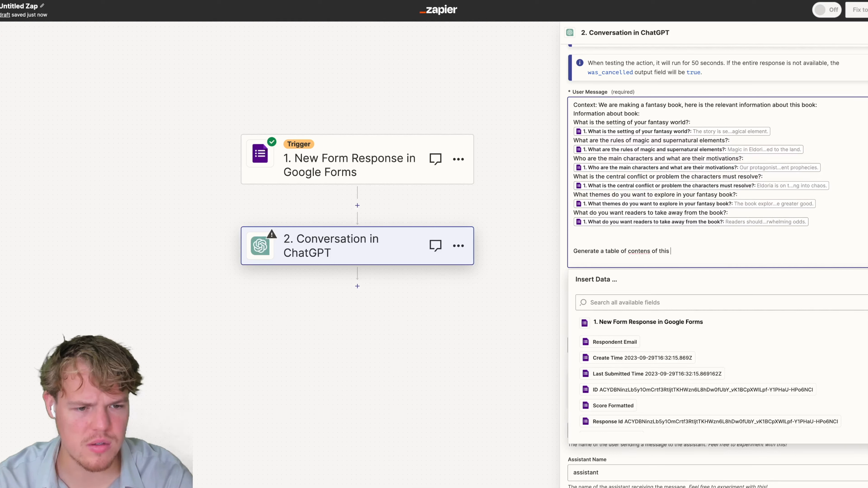
pyautogui.write('book based on ')
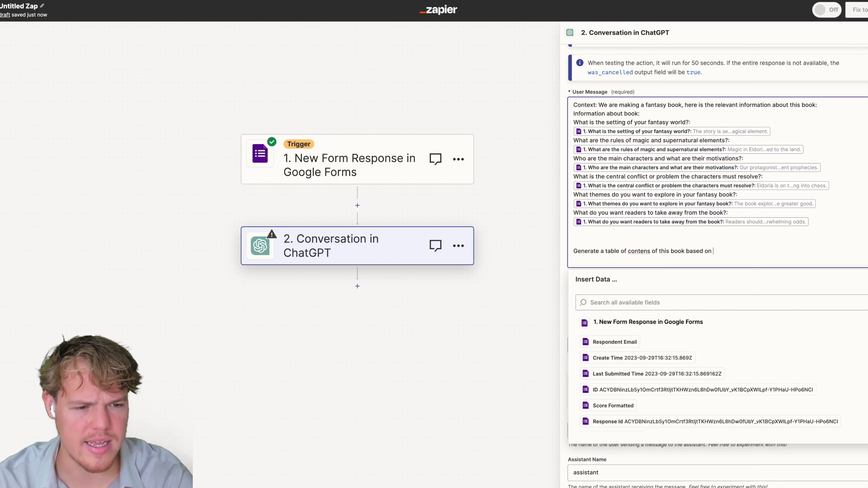
pyautogui.write('its information we')
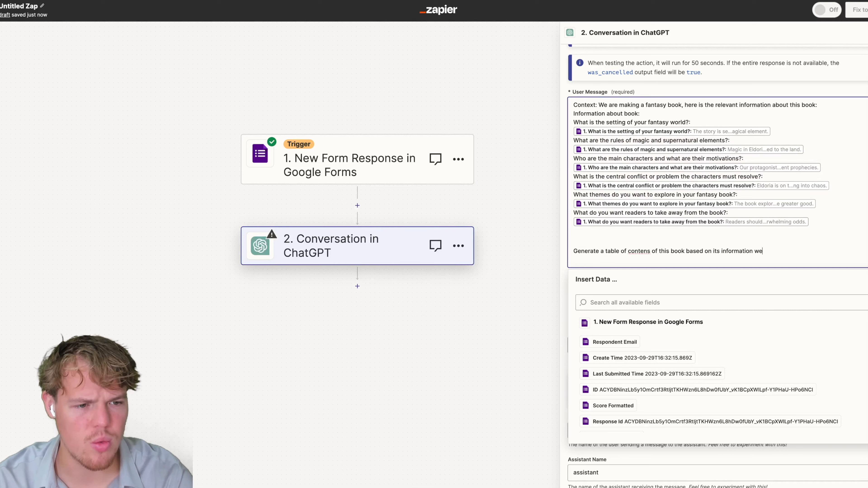
pyautogui.write(' provided, we want it chaper style')
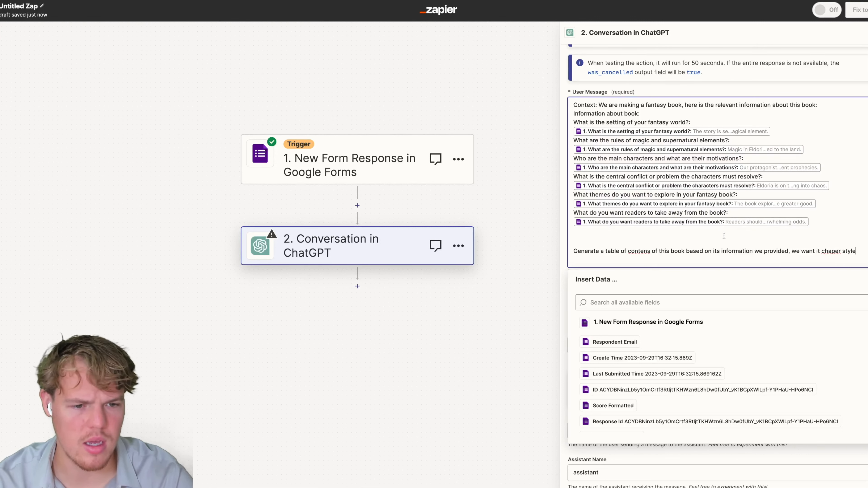
pyautogui.rightClick(633, 252)
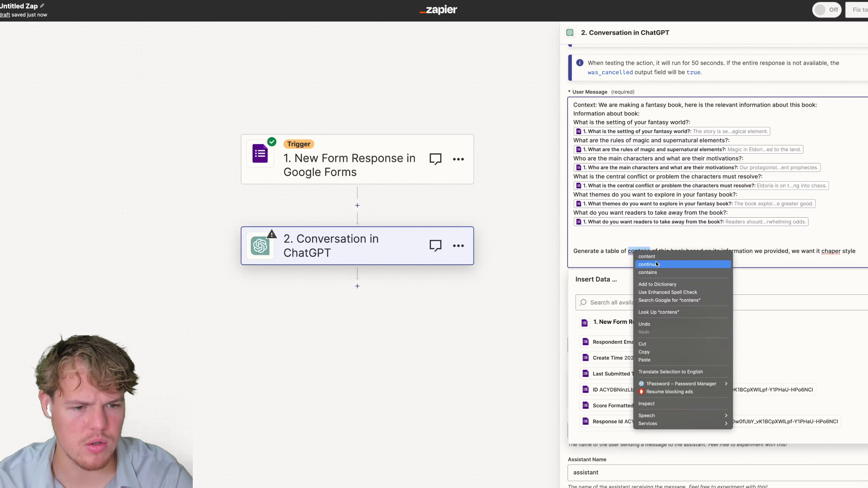
pyautogui.click(666, 256)
pyautogui.write('s')
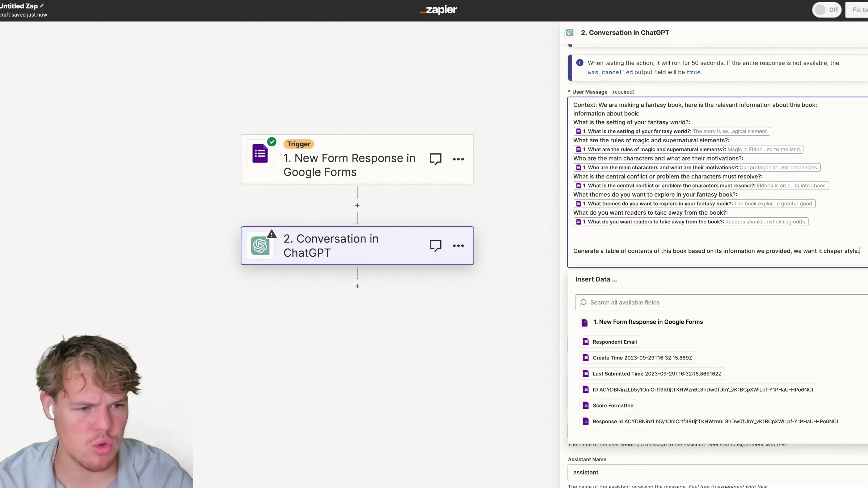
pyautogui.press('Escape')
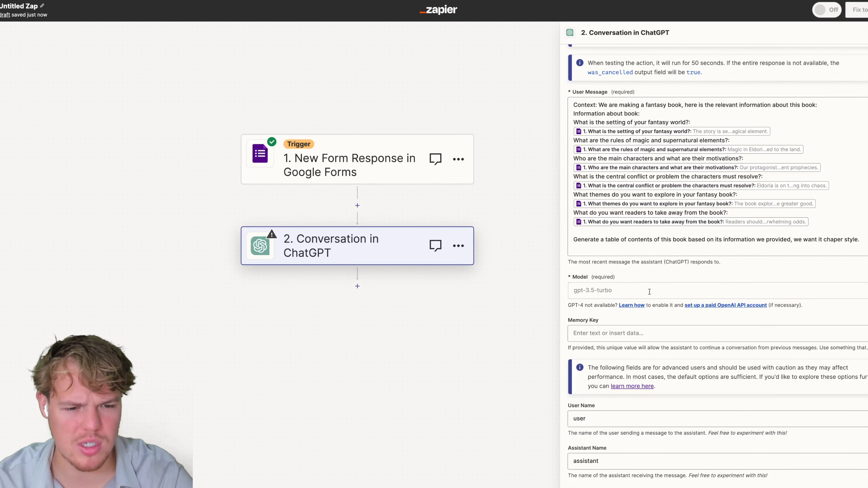
pyautogui.click(649, 290)
# Choose the gpt-3.5-turbo-16k model and set the memory key to 'booktable'.
pyautogui.click(582, 319)
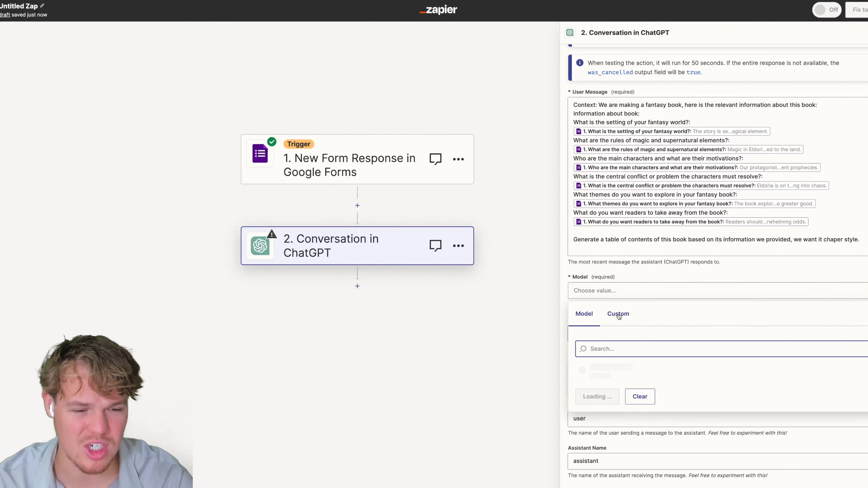
pyautogui.scroll(-1, 626, 317)
pyautogui.scroll(-1, 642, 322)
pyautogui.scroll(-3, 642, 359)
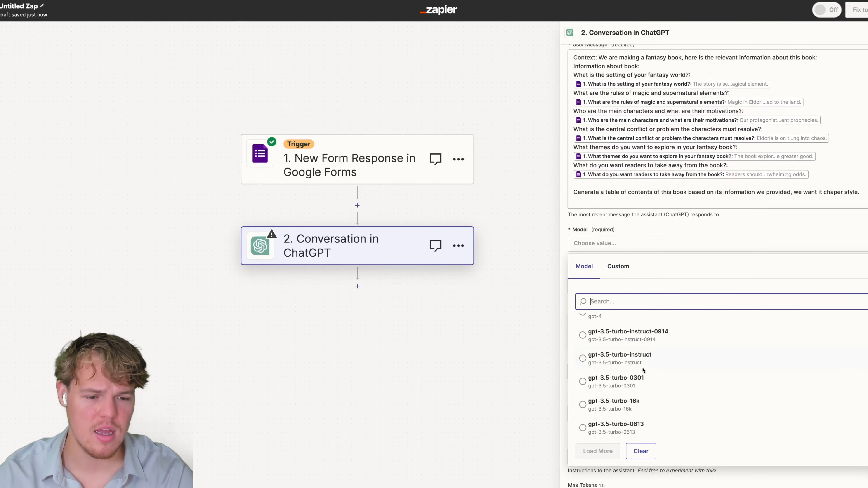
pyautogui.click(644, 398)
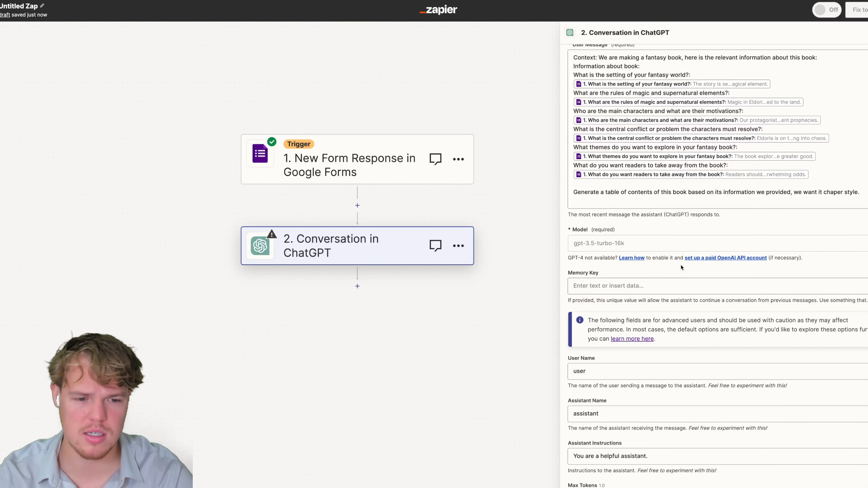
pyautogui.scroll(-1, 681, 268)
pyautogui.click(621, 257)
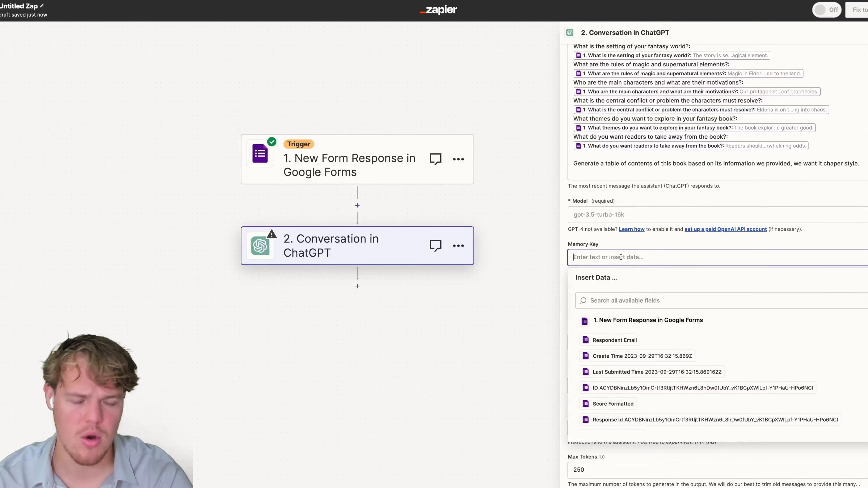
pyautogui.write('booktable')
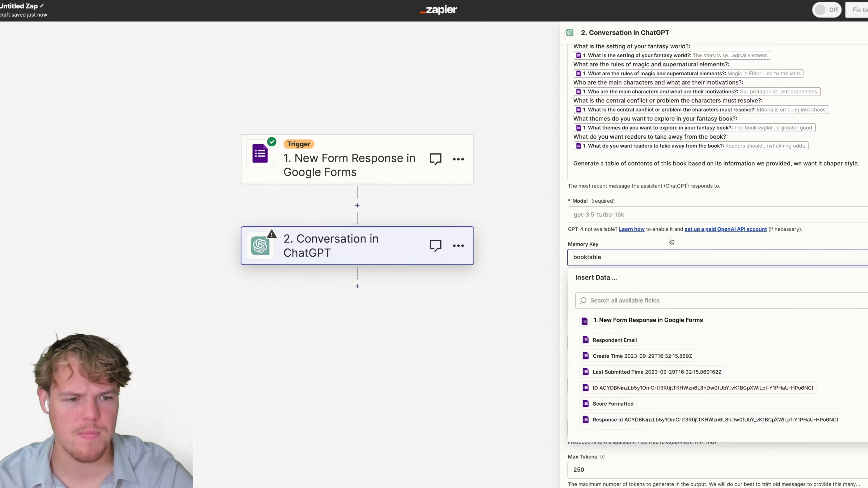
pyautogui.click(830, 246)
pyautogui.scroll(-2, 850, 246)
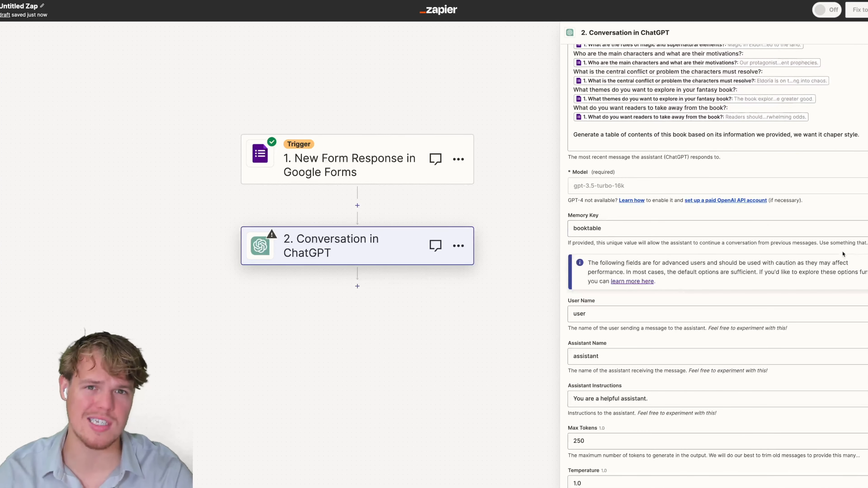
pyautogui.scroll(-1, 771, 247)
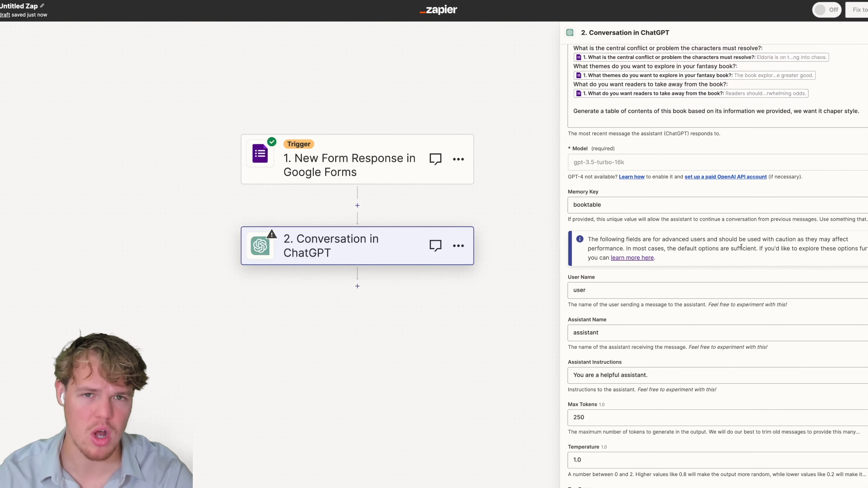
pyautogui.scroll(-3, 741, 247)
pyautogui.click(626, 454)
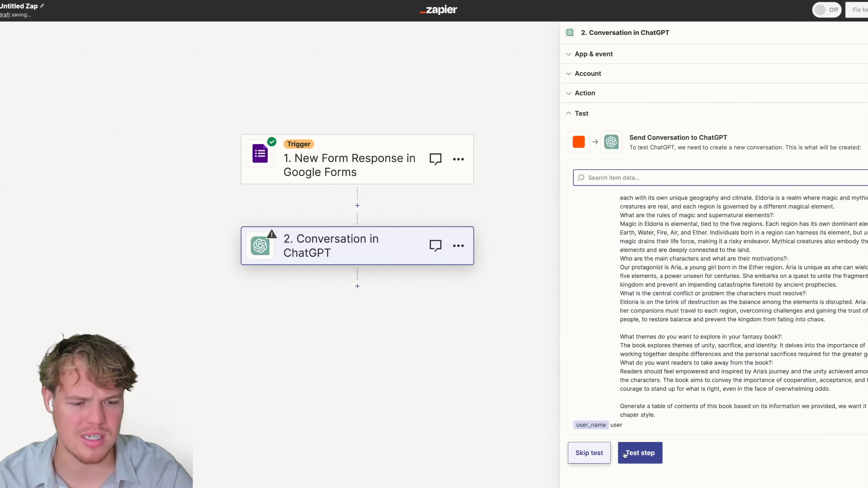
# Test the ChatGPT step, review its eight-chapter table of contents, and return to the User Message.
pyautogui.click(625, 454)
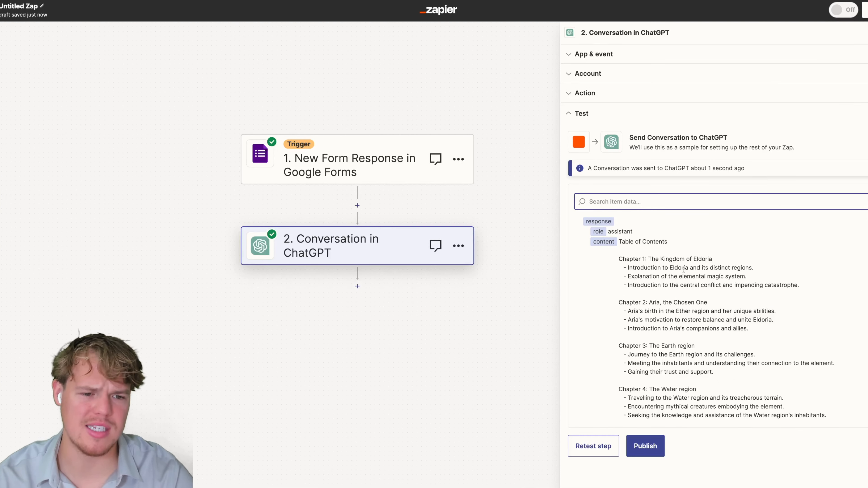
pyautogui.moveTo(620, 242); pyautogui.dragTo(684, 244)
pyautogui.click(653, 260)
pyautogui.scroll(-2, 646, 294)
pyautogui.scroll(-4, 660, 306)
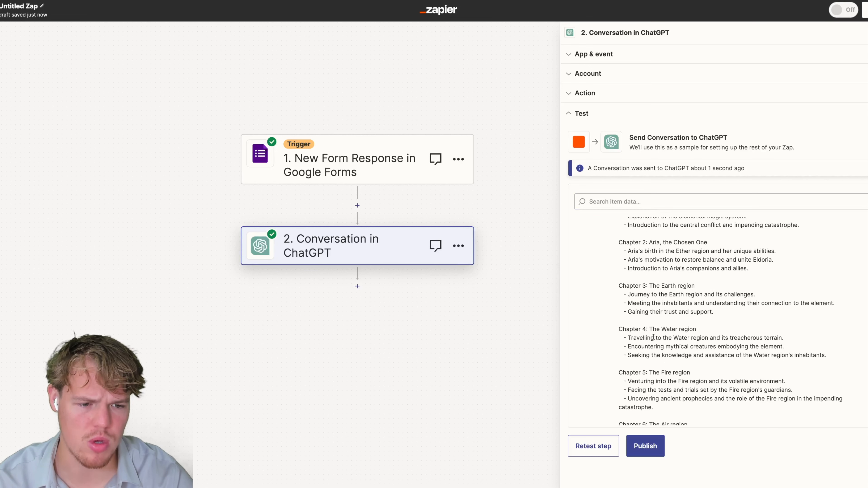
pyautogui.scroll(-6, 661, 343)
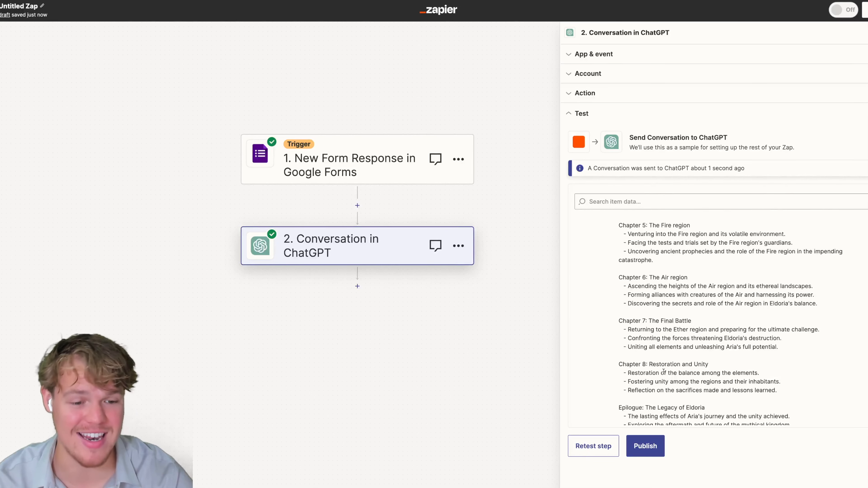
pyautogui.scroll(1, 685, 325)
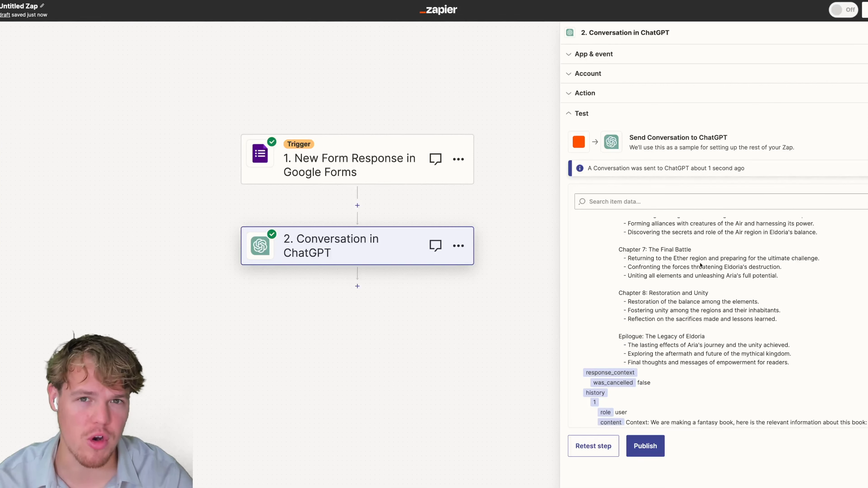
pyautogui.click(619, 100)
pyautogui.click(619, 360)
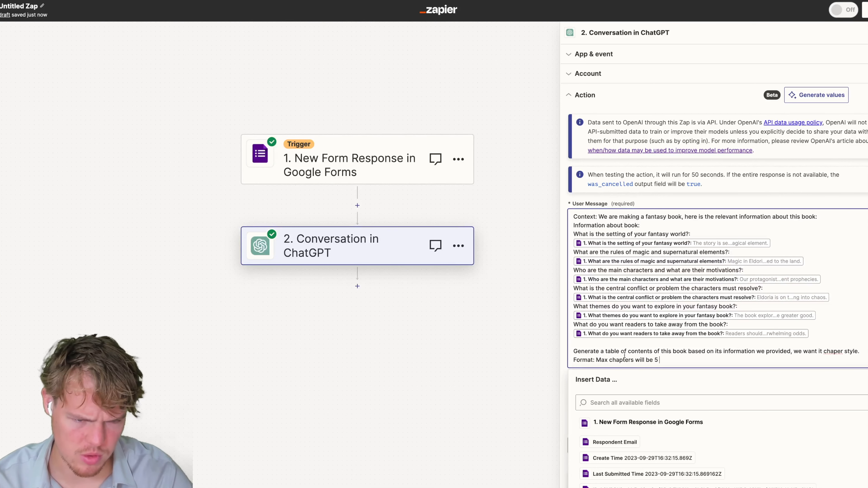
# Retest the ChatGPT step with the updated five-chapter prompt.
pyautogui.scroll(-10, 708, 322)
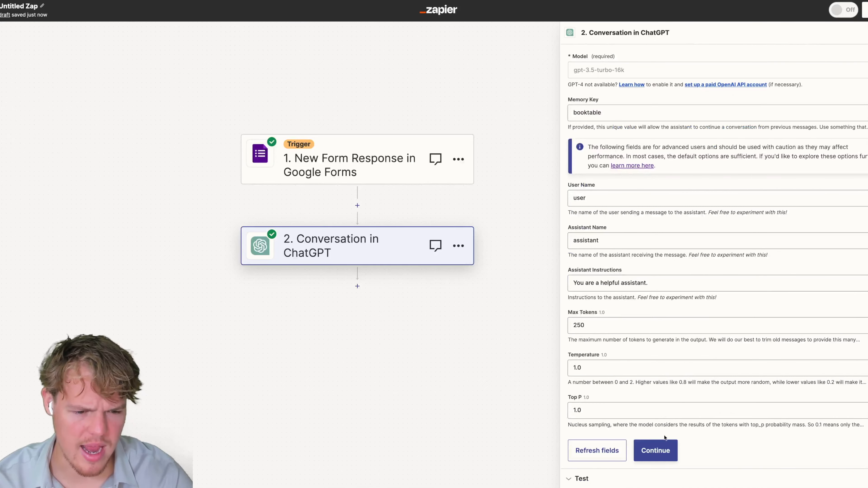
pyautogui.click(656, 450)
pyautogui.click(592, 442)
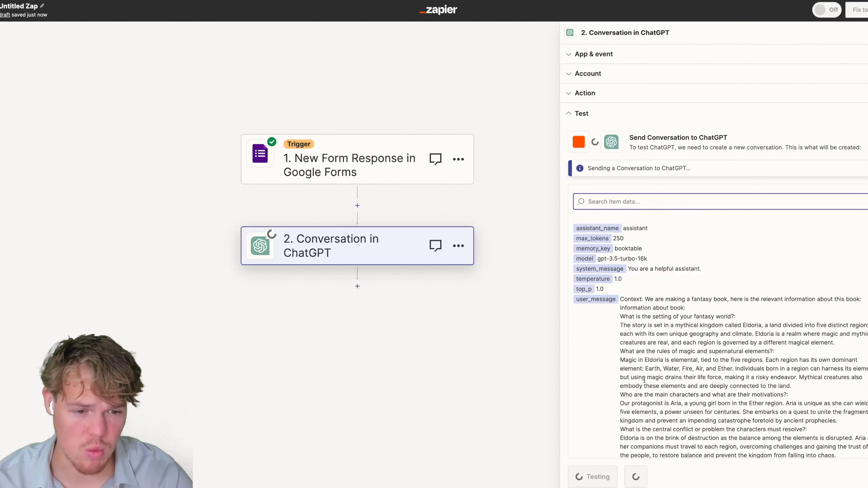
# Review the new table of contents starting 'Chapter 1: The Kingdom of Eldoria' and reopen the action settings.
pyautogui.scroll(-4, 682, 370)
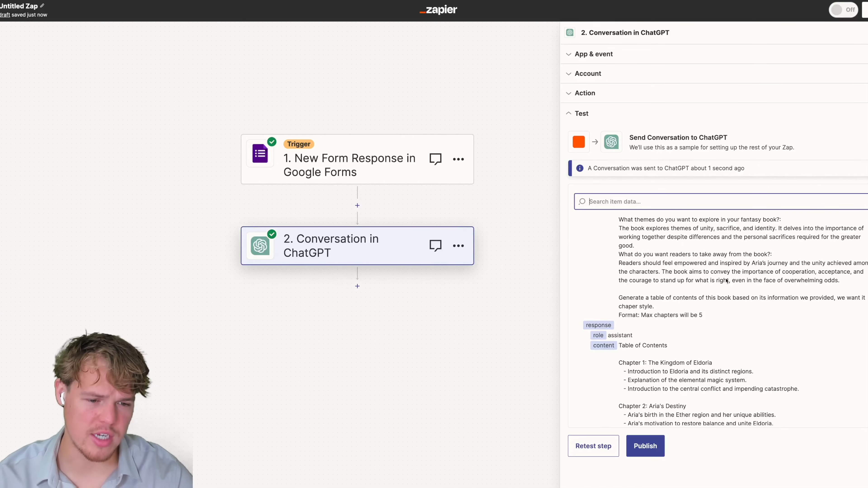
pyautogui.scroll(-3, 687, 273)
pyautogui.scroll(1, 698, 265)
pyautogui.click(650, 93)
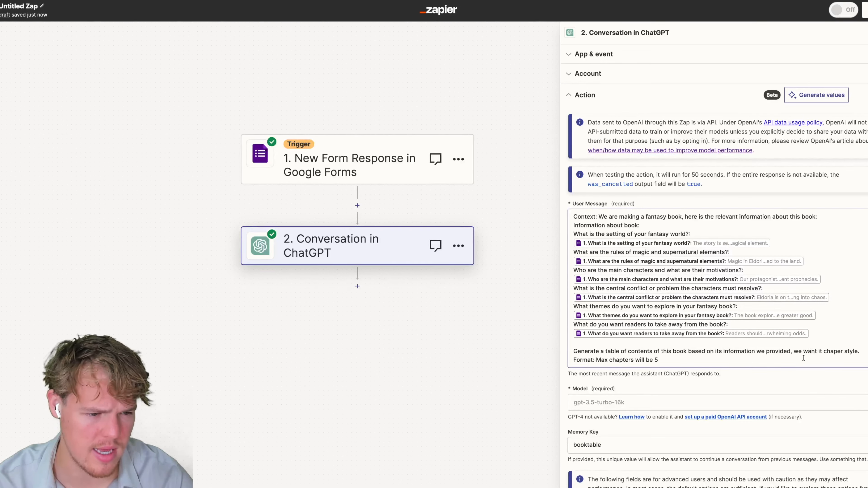
# Delete the 'Format: Max chapters' line and change the last line to '5 chapters generated'.
pyautogui.moveTo(708, 362); pyautogui.dragTo(568, 363)
pyautogui.press('BackSpace')
pyautogui.press('BackSpace')
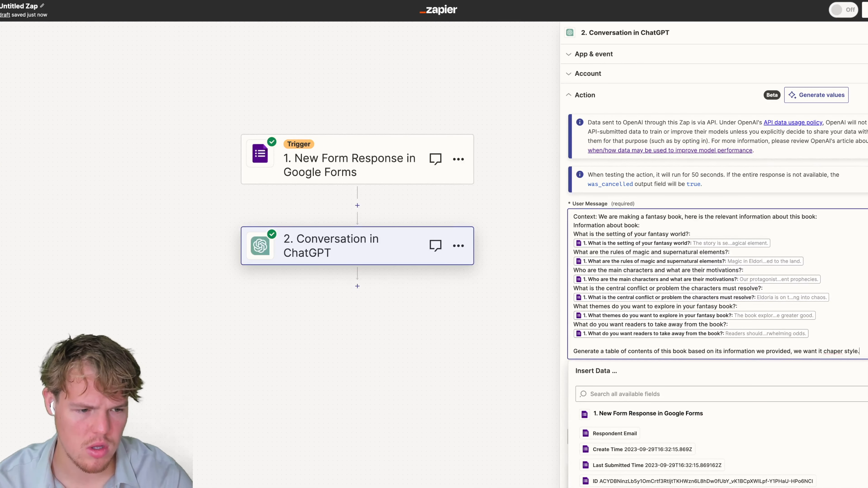
pyautogui.click(823, 352)
pyautogui.write('5')
pyautogui.doubleClick(838, 351)
pyautogui.write('chapters')
pyautogui.doubleClick(858, 351)
pyautogui.write('gene')
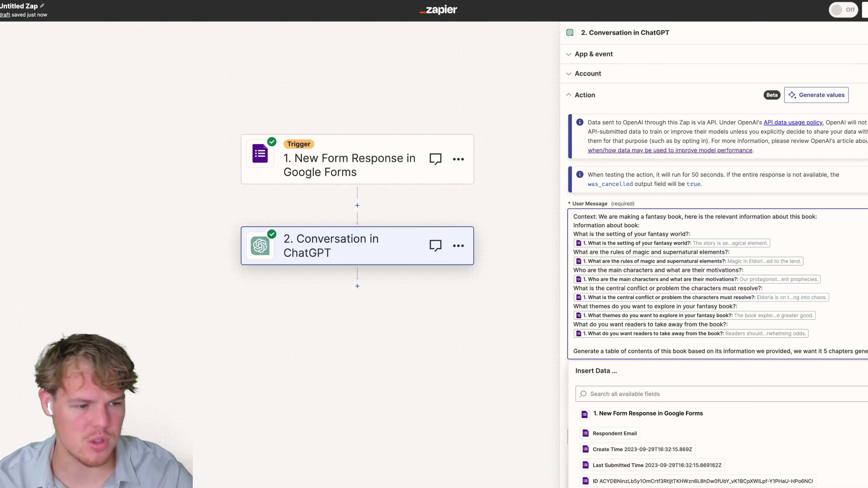
pyautogui.write('rated.')
# Change the Memory Key from booktable to booktable1.
pyautogui.scroll(-10, 565, 371)
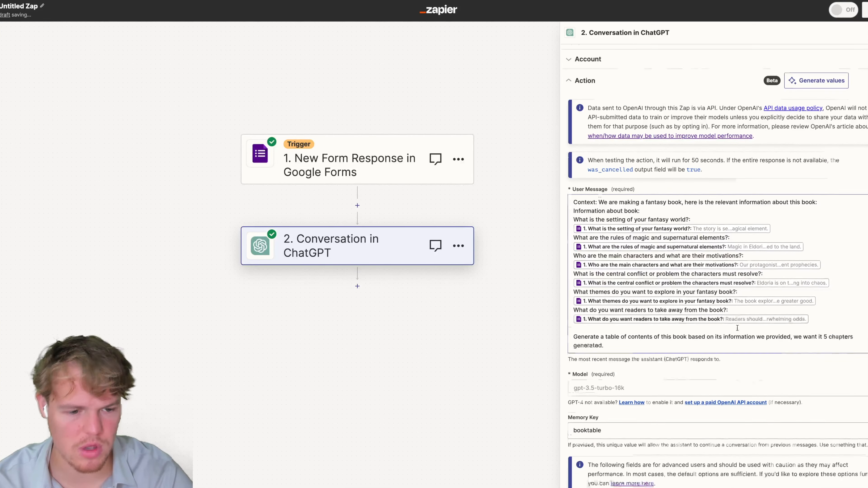
pyautogui.click(622, 119)
pyautogui.write('1')
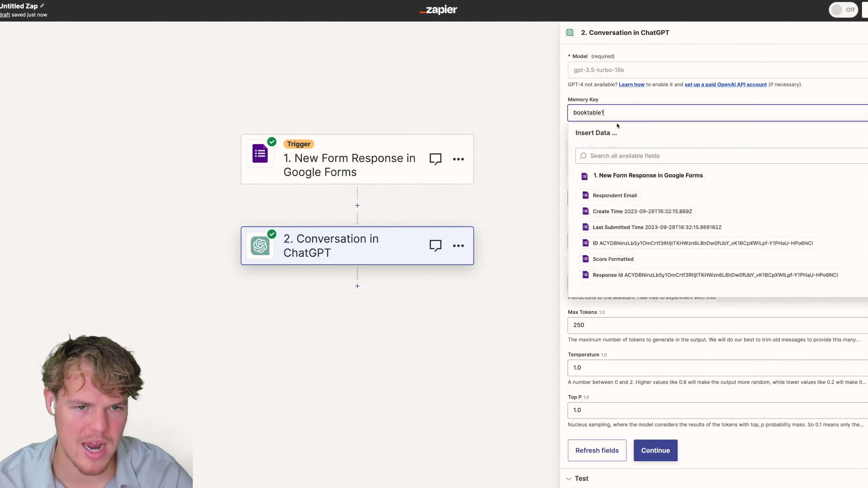
pyautogui.click(566, 126)
# Retest the step and review the five chapters from 'The Fractured Kingdom' to 'Restoring Balance'.
pyautogui.click(670, 452)
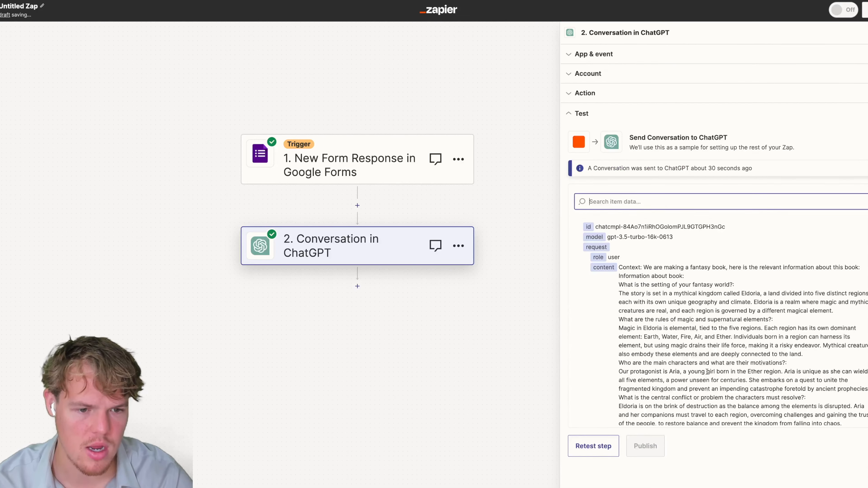
pyautogui.click(593, 449)
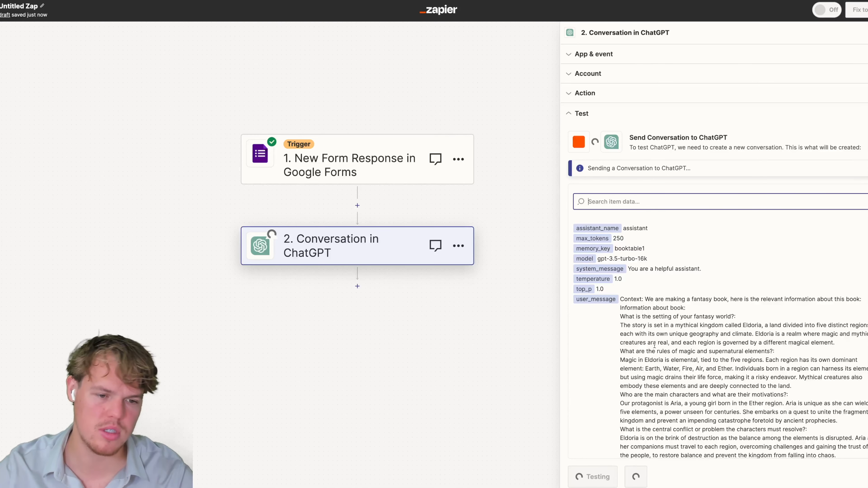
pyautogui.scroll(-5, 664, 349)
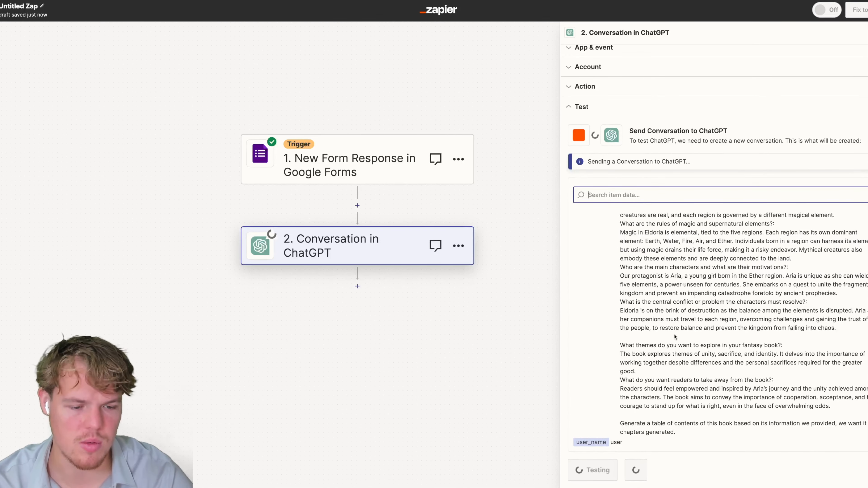
pyautogui.scroll(-5, 697, 305)
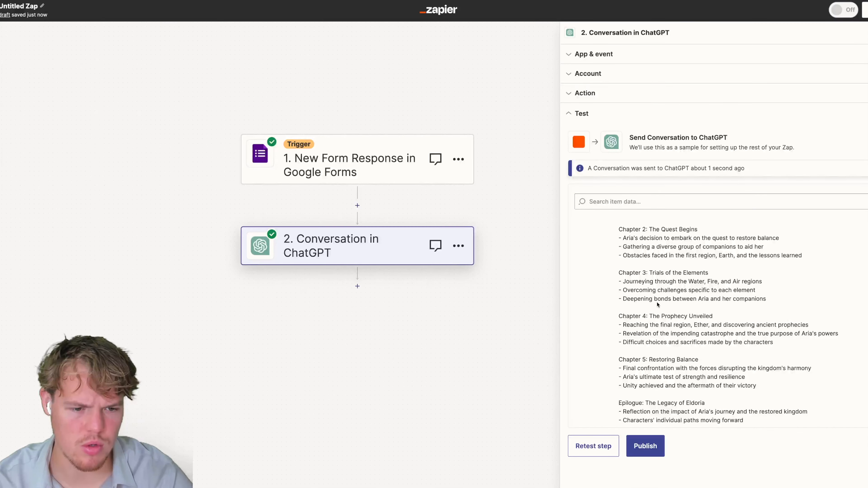
pyautogui.scroll(-2, 659, 395)
pyautogui.scroll(2, 681, 362)
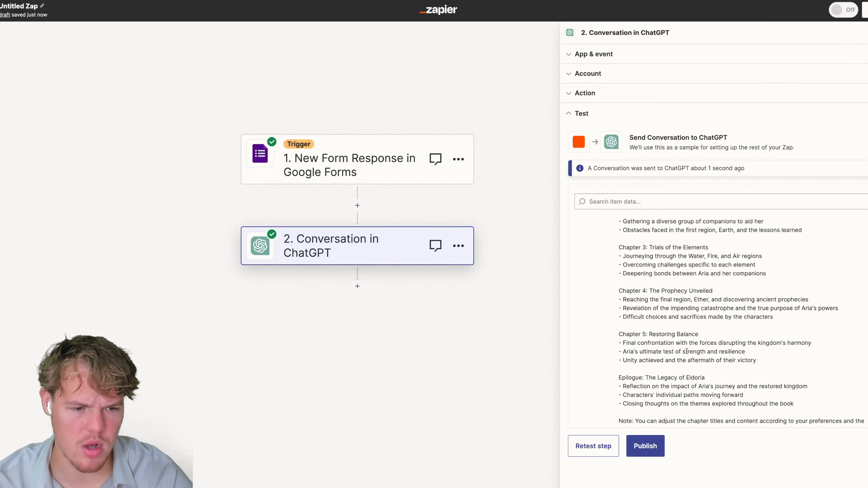
pyautogui.scroll(3, 700, 332)
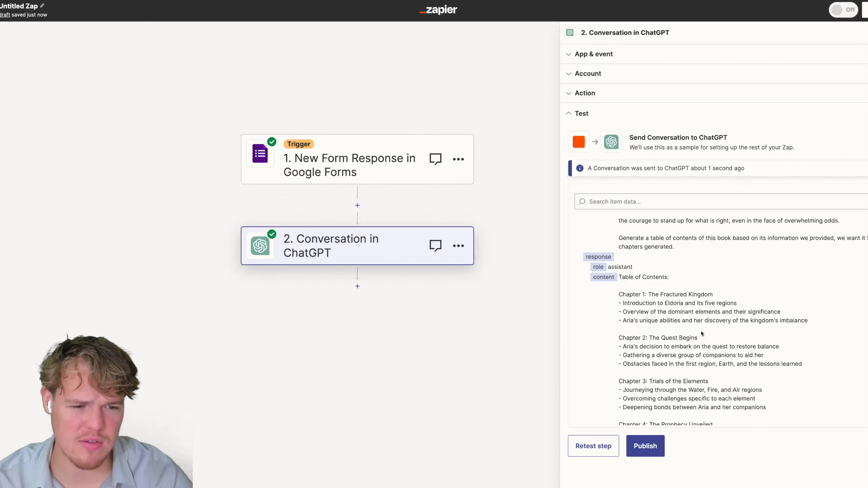
pyautogui.moveTo(803, 319); pyautogui.dragTo(619, 302)
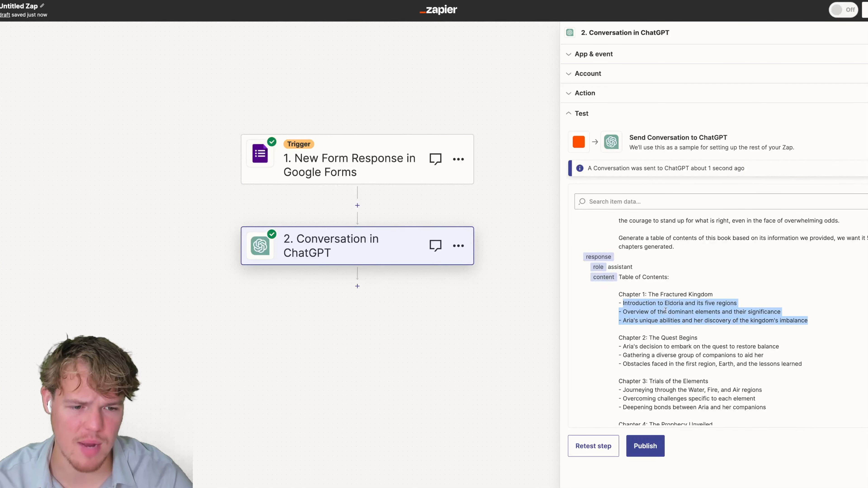
# Rename step 2 to 'Structure of Book' and add a third step, searching apps for 'cha'.
pyautogui.click(668, 311)
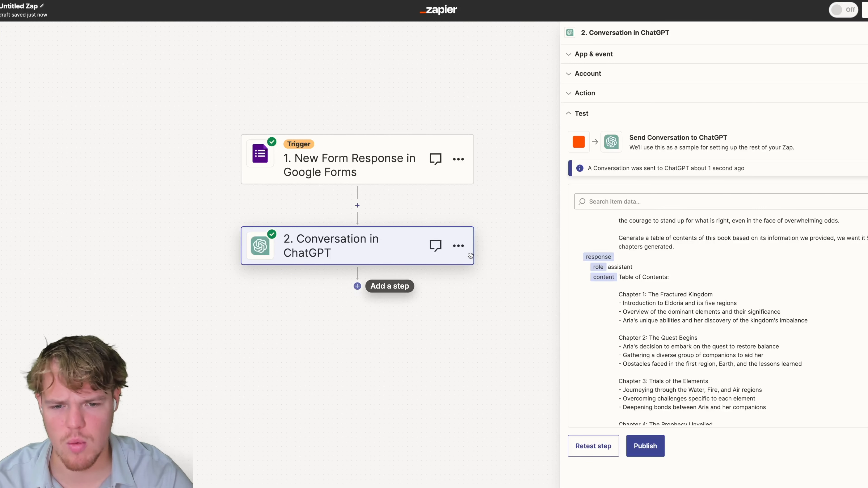
pyautogui.click(458, 246)
pyautogui.click(502, 239)
pyautogui.write('s')
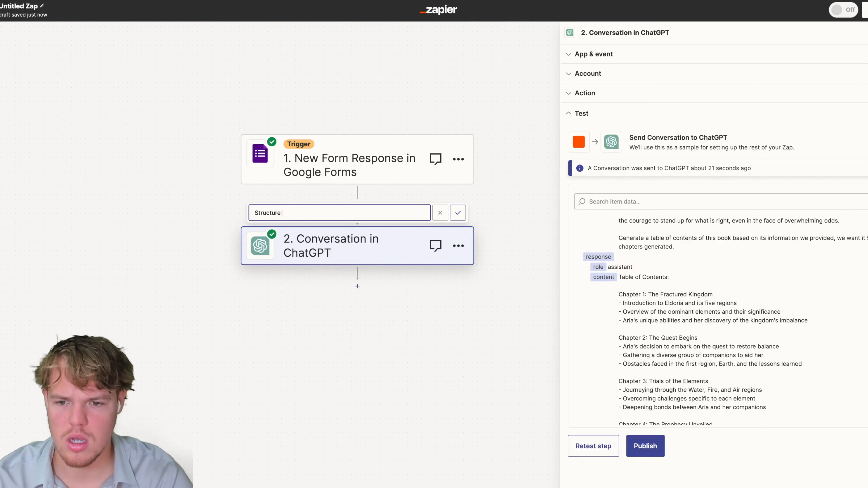
pyautogui.write('tructure of Book')
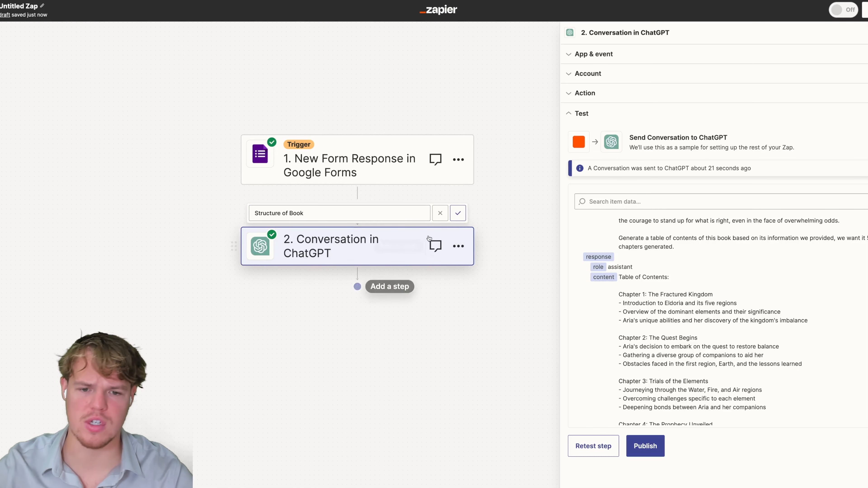
pyautogui.click(461, 217)
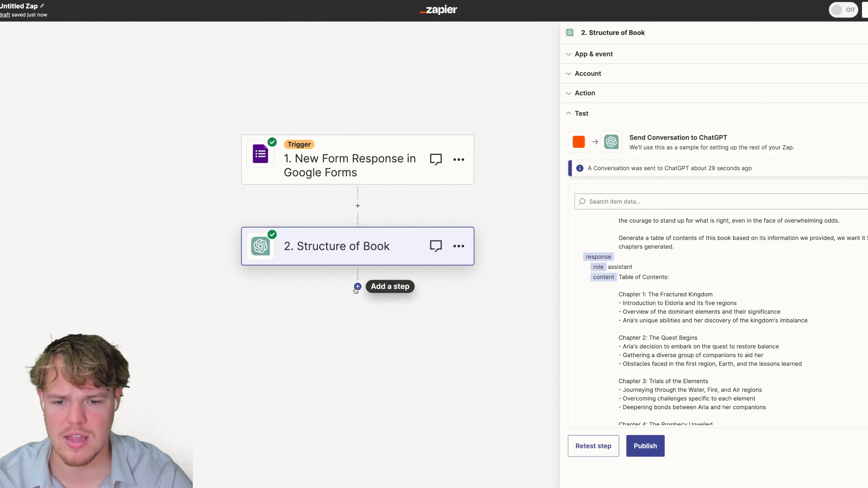
pyautogui.click(358, 287)
pyautogui.write('chatgpt')
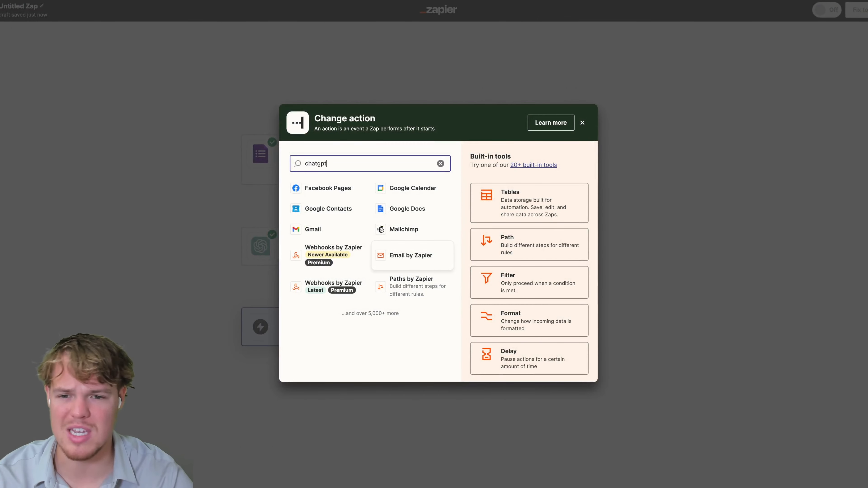
# Make step 3 a ChatGPT Conversation step using the connected ChatGPT account.
pyautogui.click(384, 193)
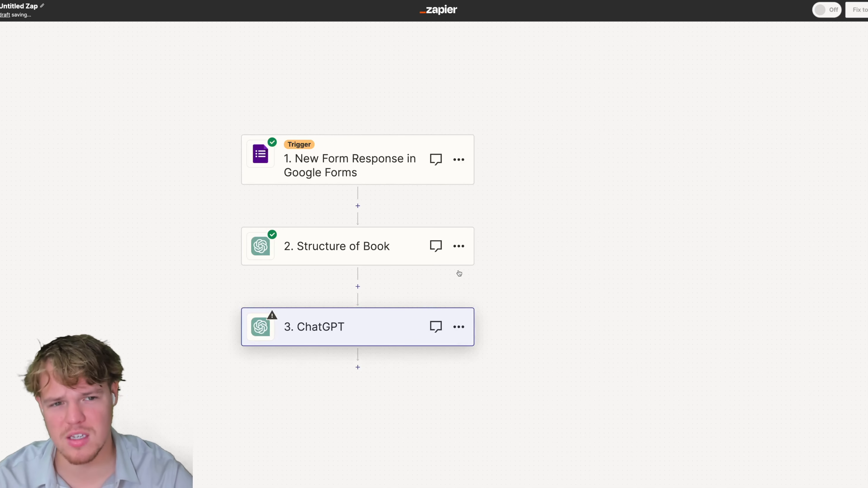
pyautogui.click(607, 119)
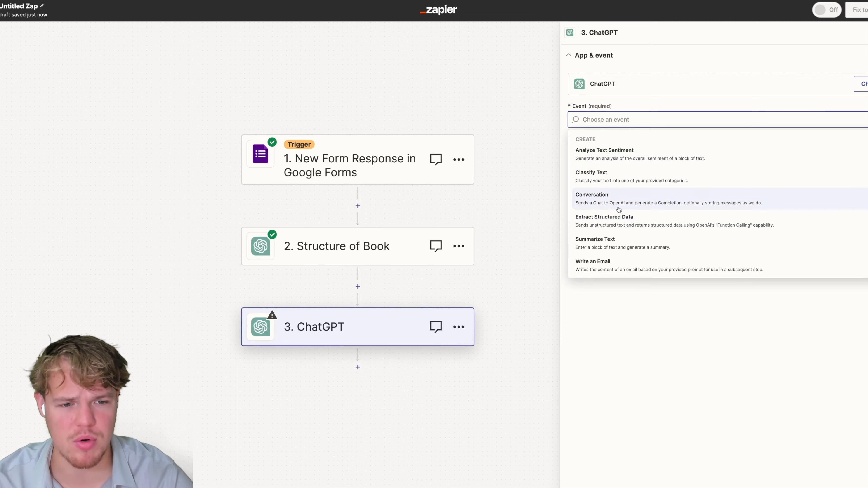
pyautogui.click(619, 210)
pyautogui.click(615, 158)
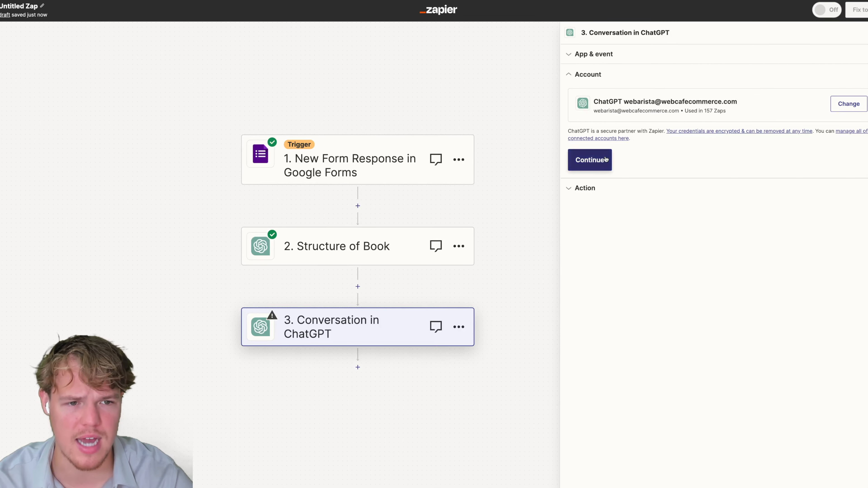
pyautogui.click(606, 160)
# Inspect the Structure of Book Reply field in the User Message's insert-data list.
pyautogui.click(636, 271)
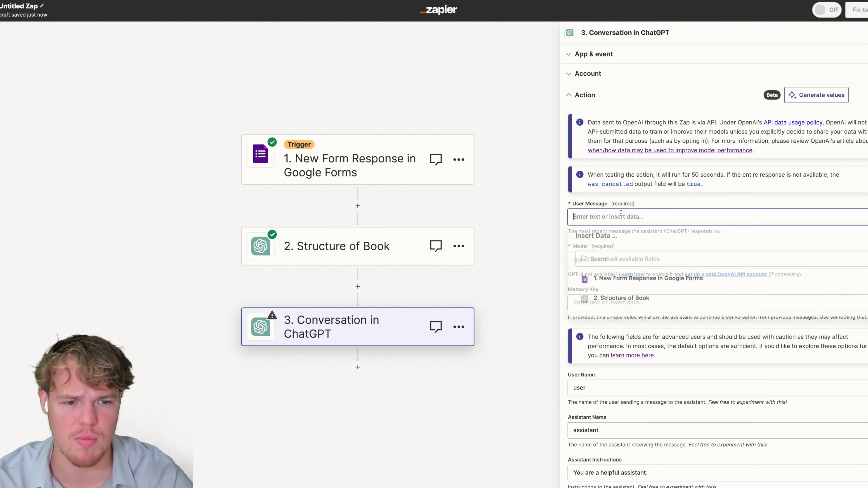
pyautogui.click(637, 252)
pyautogui.scroll(-3, 660, 270)
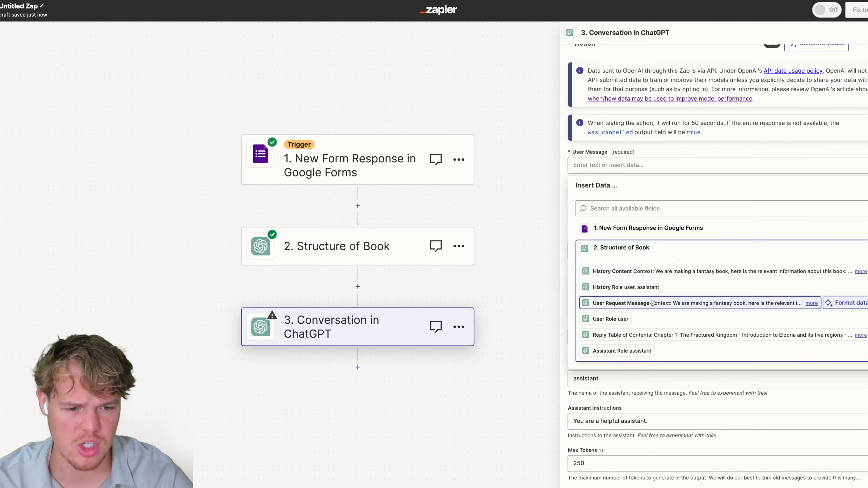
pyautogui.click(812, 335)
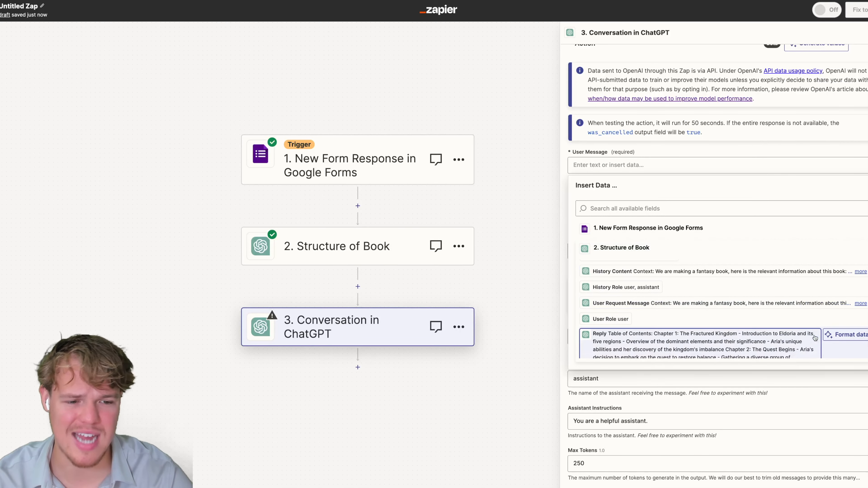
pyautogui.scroll(-6, 719, 292)
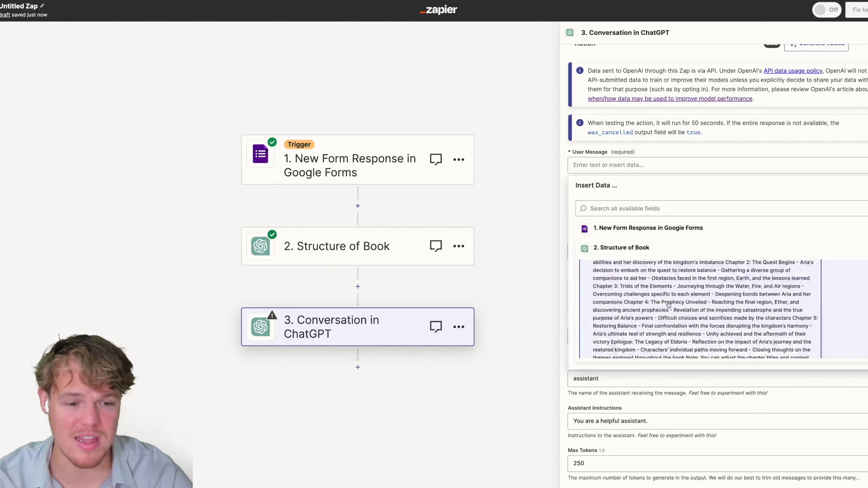
pyautogui.scroll(10, 696, 191)
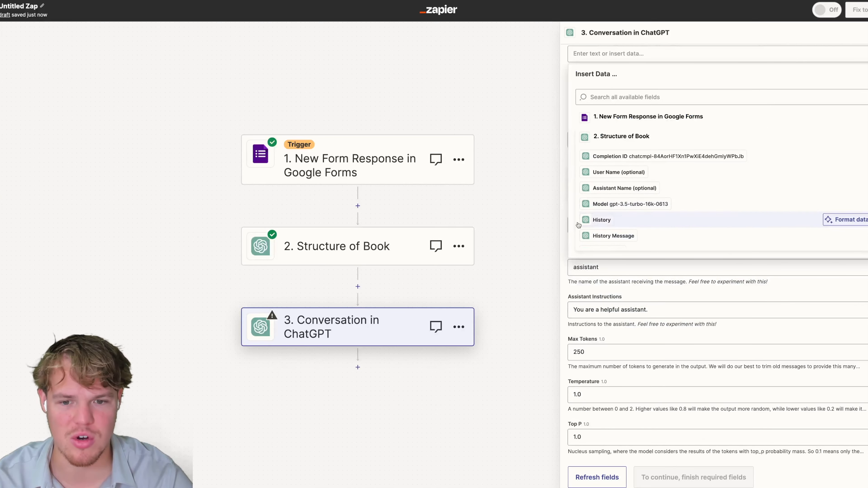
pyautogui.click(508, 235)
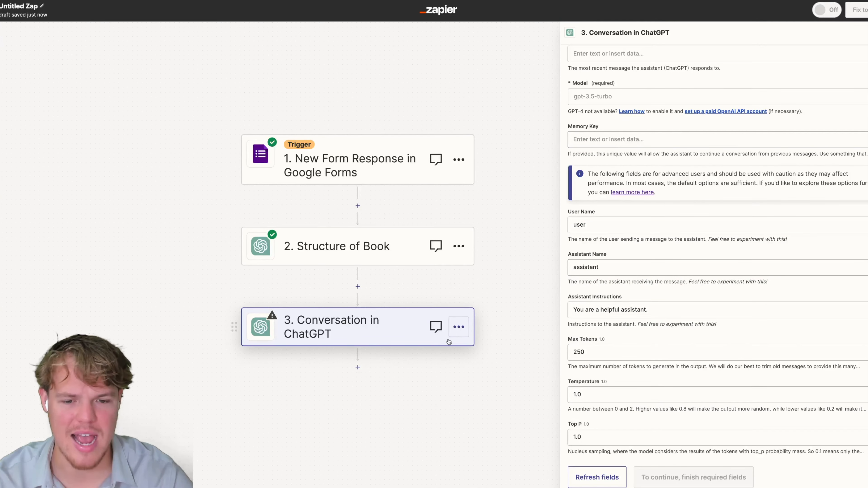
# Replace step 3's app with Formatter by Zapier via a 'forma' search.
pyautogui.click(459, 327)
pyautogui.scroll(10, 618, 147)
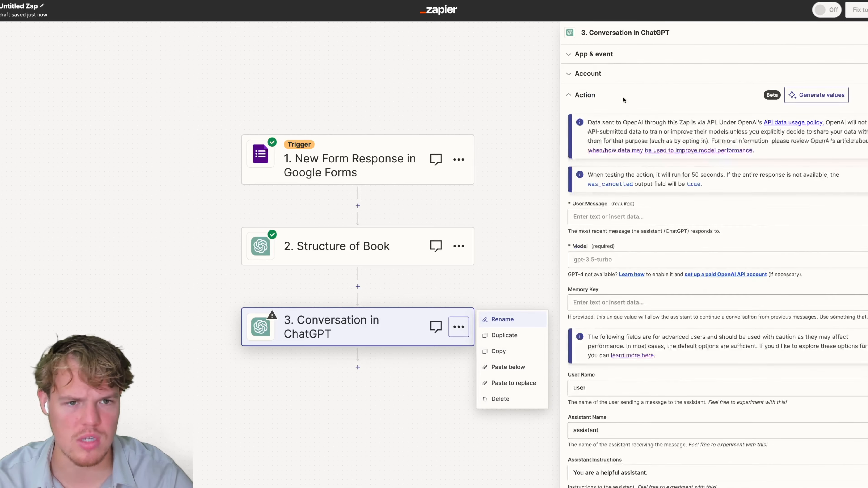
pyautogui.click(612, 56)
pyautogui.click(865, 119)
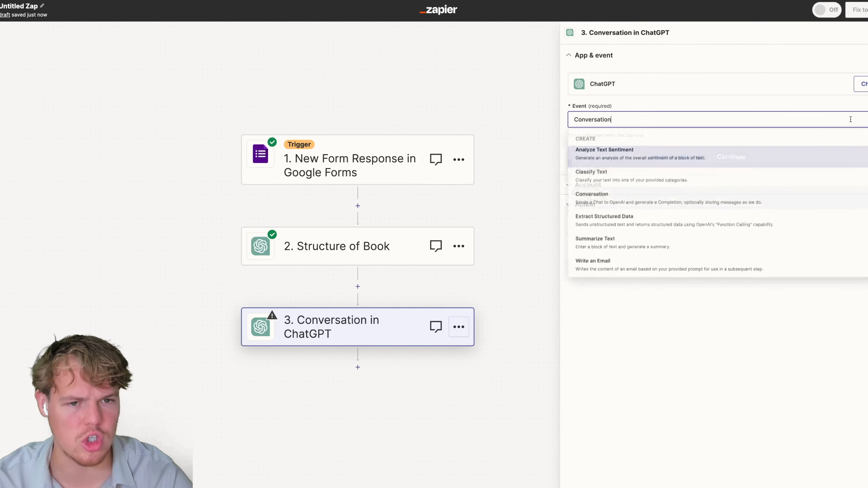
pyautogui.click(860, 84)
pyautogui.write('forma')
pyautogui.click(390, 193)
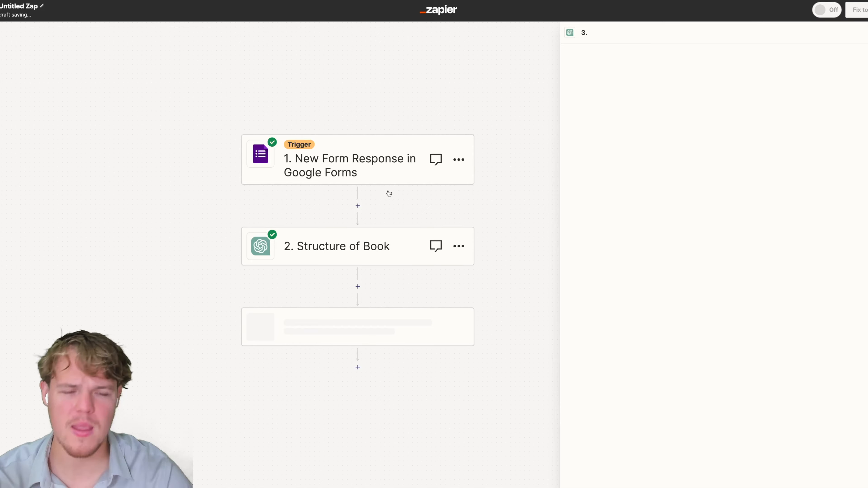
# Set the Formatter event to Text with the Split Text transform.
pyautogui.click(630, 121)
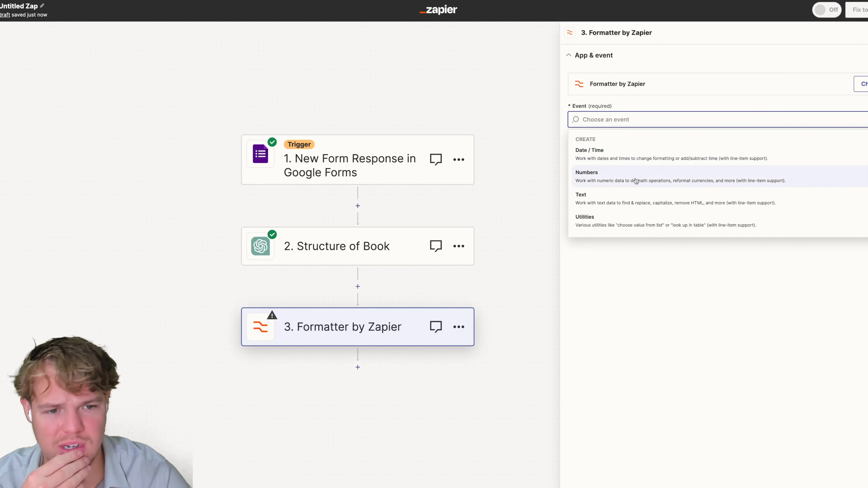
pyautogui.click(626, 194)
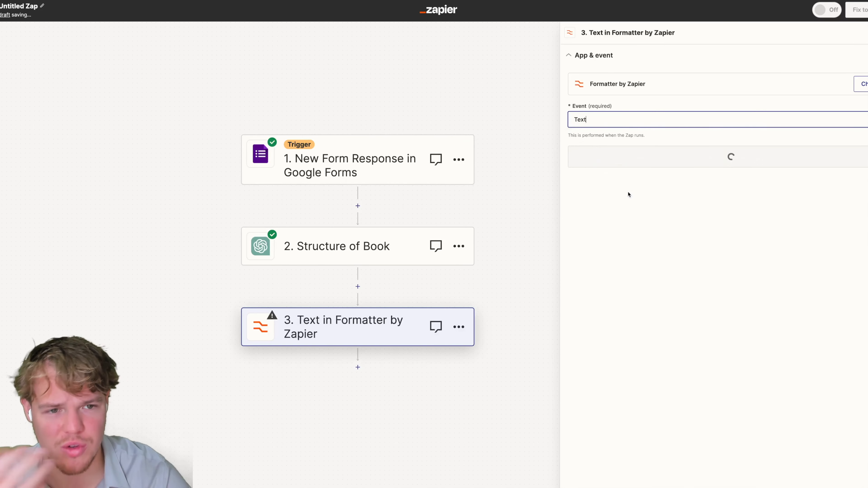
pyautogui.click(672, 159)
pyautogui.click(620, 116)
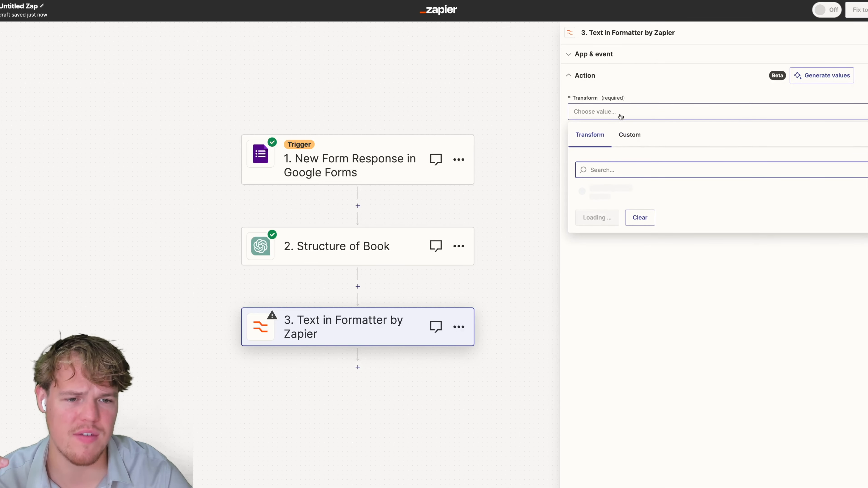
pyautogui.write('split')
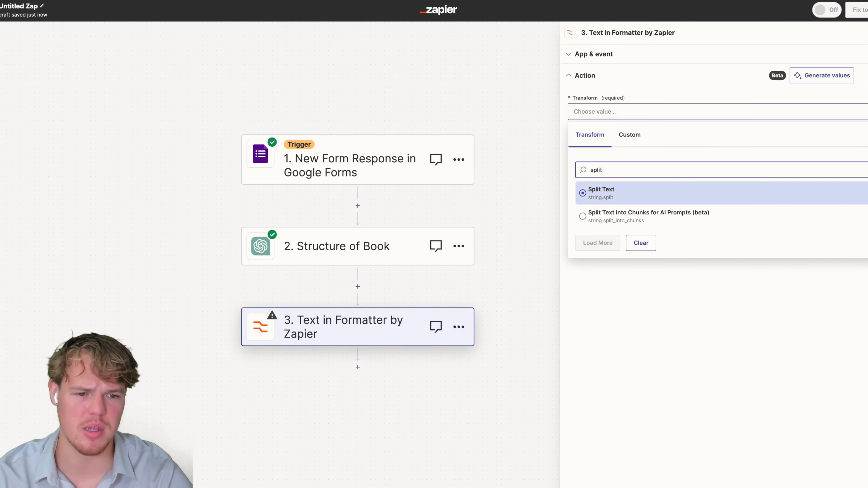
pyautogui.click(621, 191)
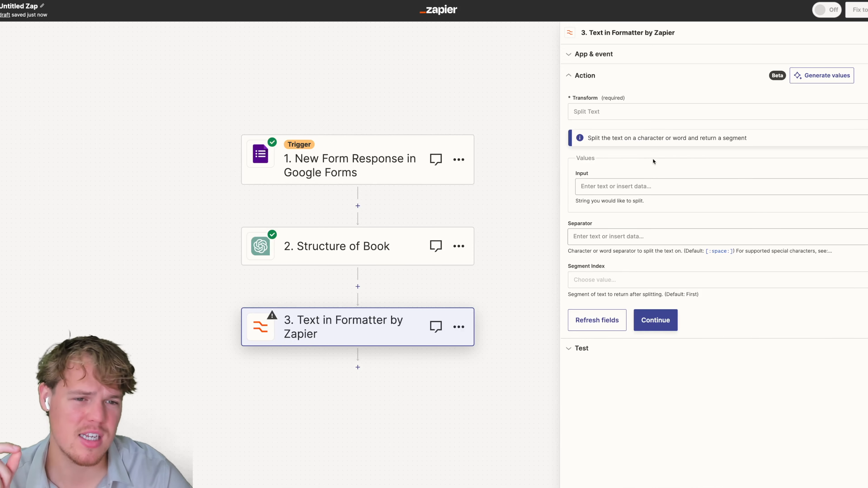
# Insert the Structure of Book Reply field as the Input.
pyautogui.click(636, 189)
pyautogui.click(629, 269)
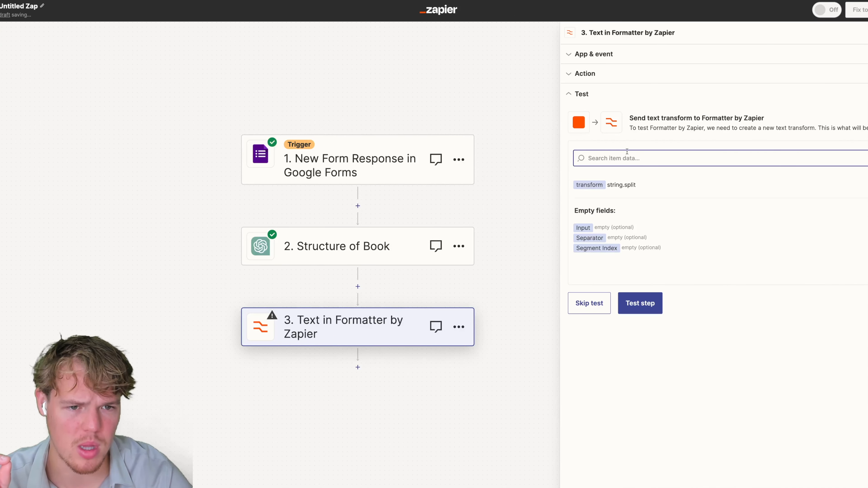
pyautogui.click(619, 76)
pyautogui.click(636, 186)
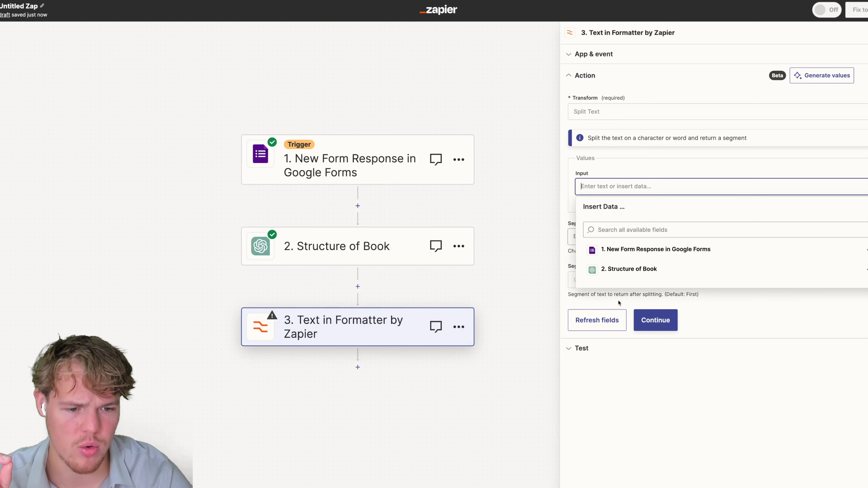
pyautogui.click(639, 268)
pyautogui.scroll(-4, 641, 288)
pyautogui.click(659, 354)
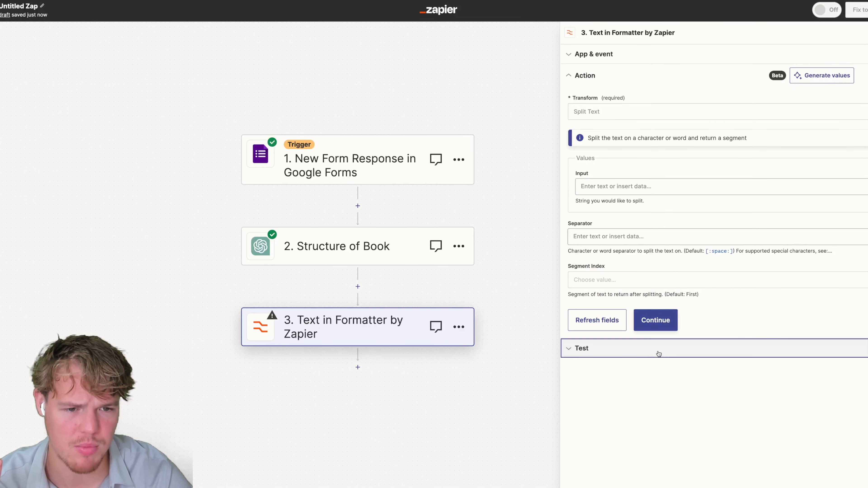
pyautogui.click(626, 186)
pyautogui.click(625, 269)
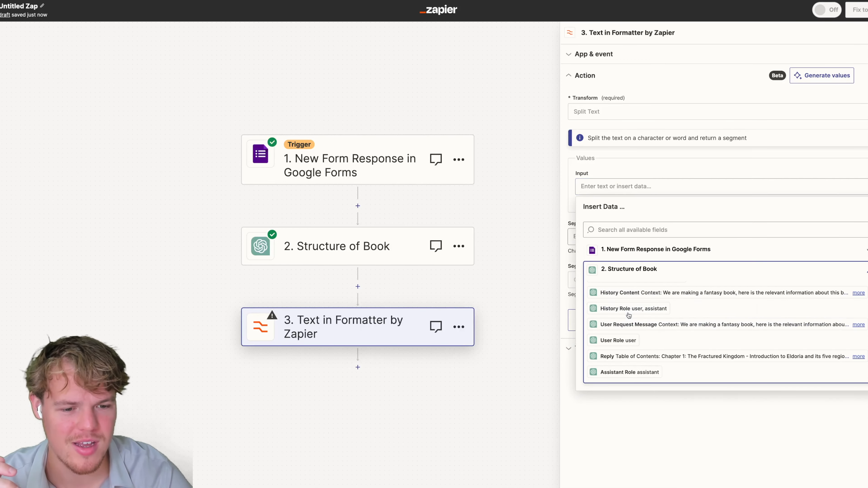
pyautogui.click(636, 356)
# Use [:newline:] as the separator and output All (as Separate Fields).
pyautogui.click(610, 238)
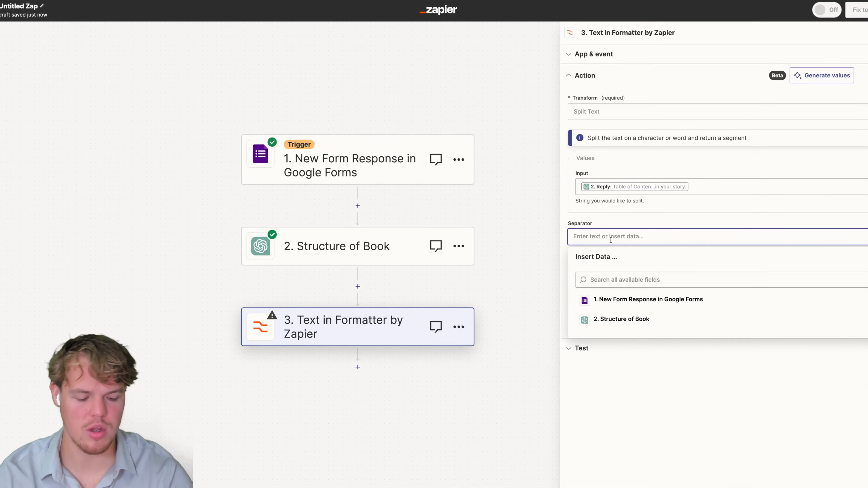
pyautogui.write('[:newline:')
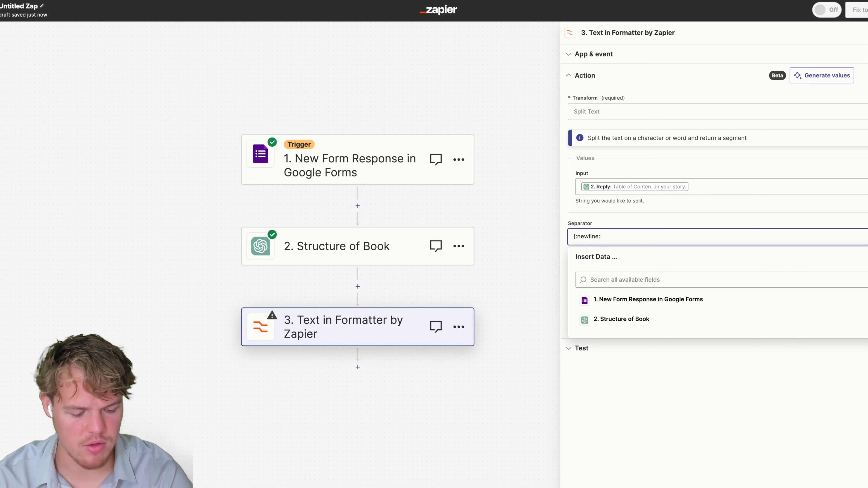
pyautogui.click(698, 222)
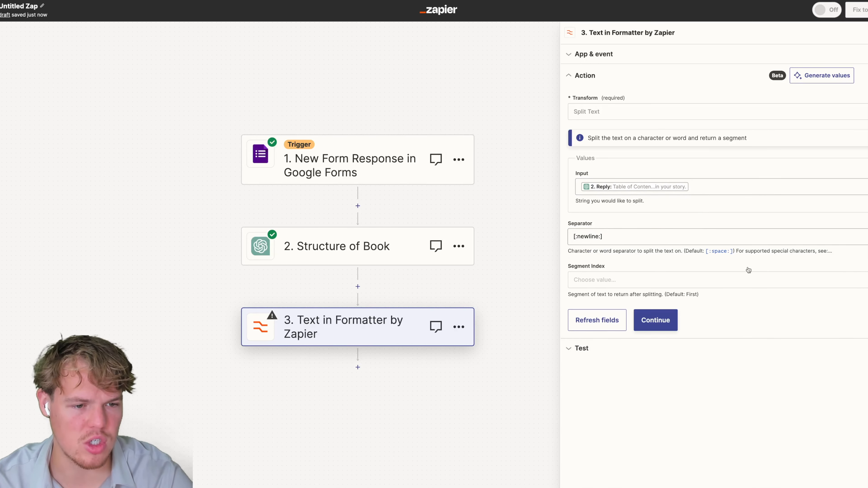
pyautogui.click(867, 251)
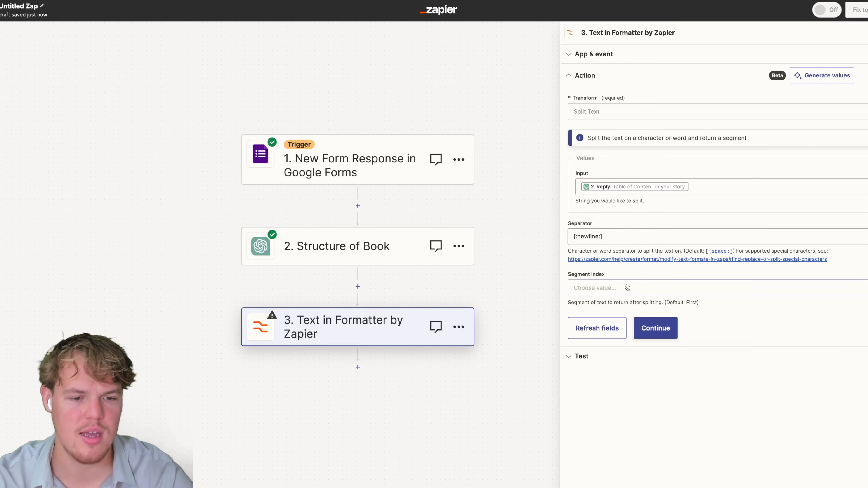
pyautogui.click(663, 287)
pyautogui.scroll(-2, 641, 410)
pyautogui.click(621, 444)
pyautogui.click(661, 338)
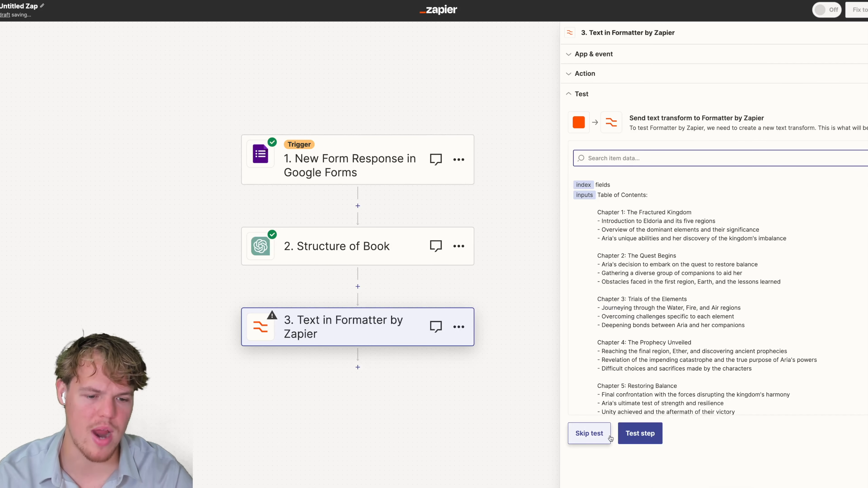
# Test the split step and check the Chapter 2 line in its output.
pyautogui.click(639, 436)
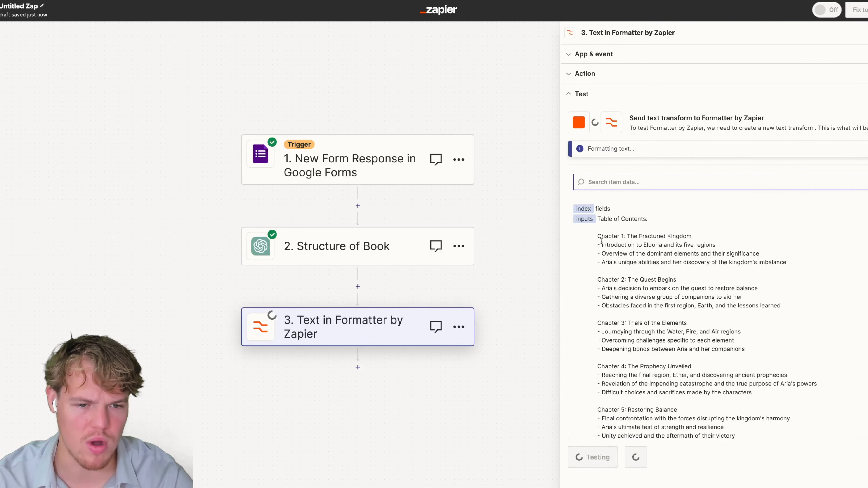
pyautogui.moveTo(598, 271); pyautogui.dragTo(643, 280)
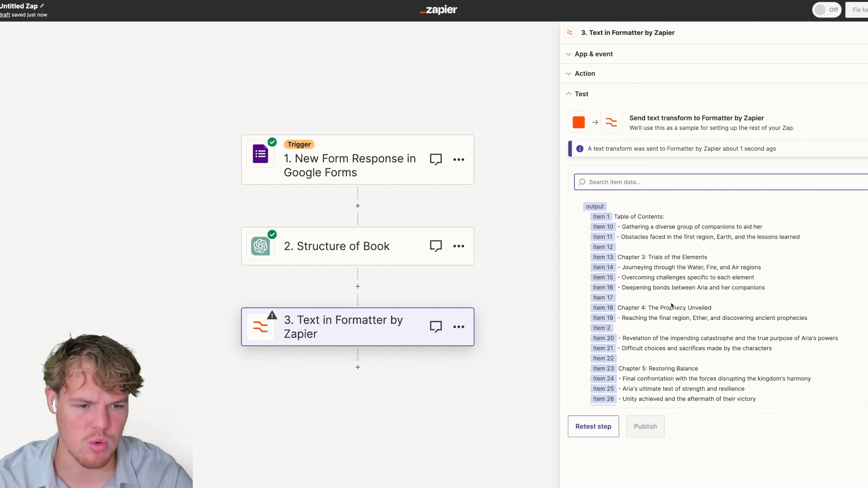
pyautogui.scroll(-2, 670, 270)
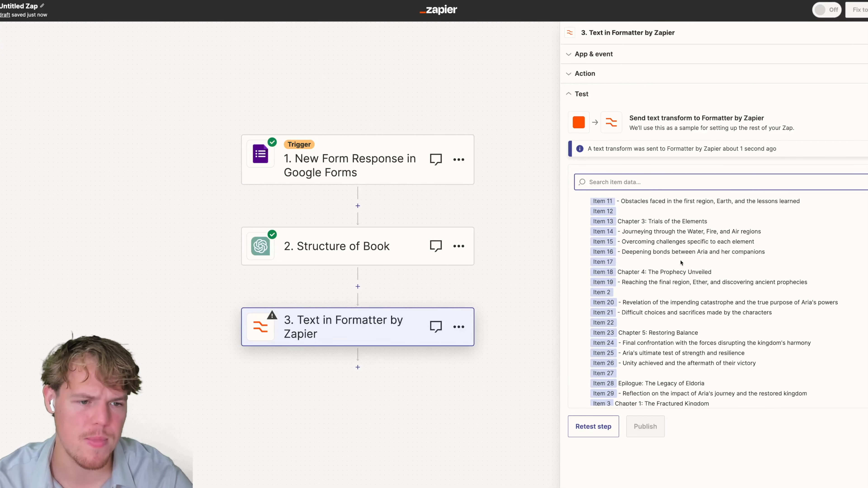
pyautogui.scroll(2, 682, 264)
pyautogui.scroll(-4, 694, 250)
pyautogui.scroll(-2, 701, 257)
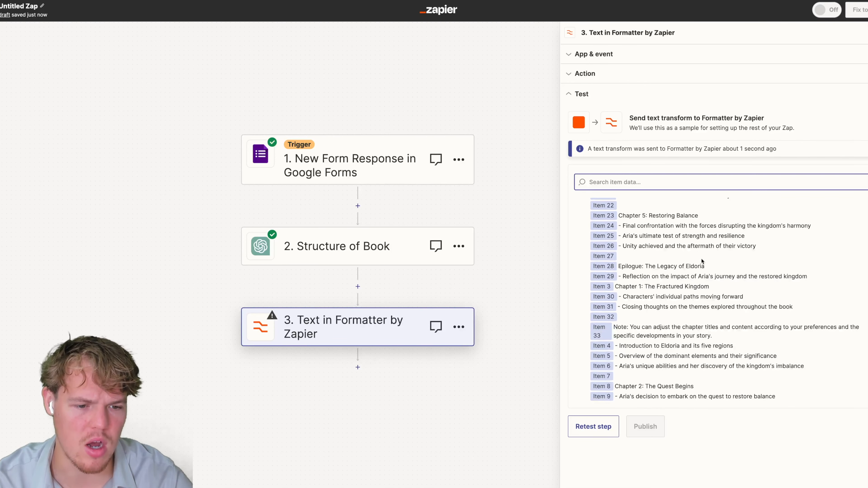
pyautogui.moveTo(644, 386); pyautogui.dragTo(615, 385)
pyautogui.tripleClick(651, 386)
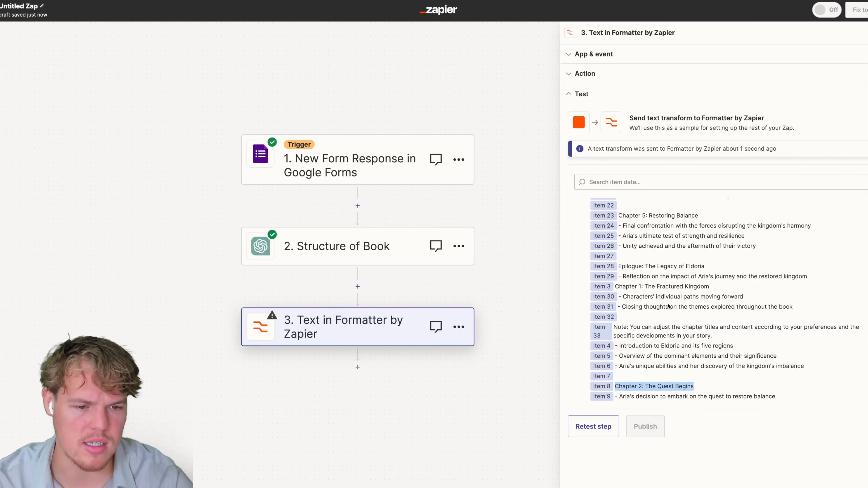
# Review the Chapter 1, Prophecy Unveiled and Restoring Balance items among the 33 outputs.
pyautogui.scroll(1, 666, 313)
pyautogui.click(654, 304)
pyautogui.doubleClick(651, 296)
pyautogui.scroll(1, 655, 299)
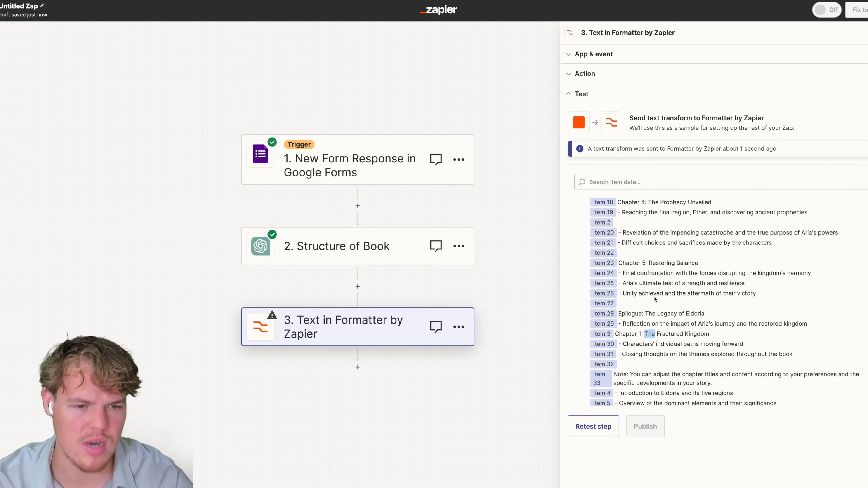
pyautogui.doubleClick(662, 263)
pyautogui.scroll(2, 662, 267)
pyautogui.doubleClick(662, 286)
pyautogui.click(665, 237)
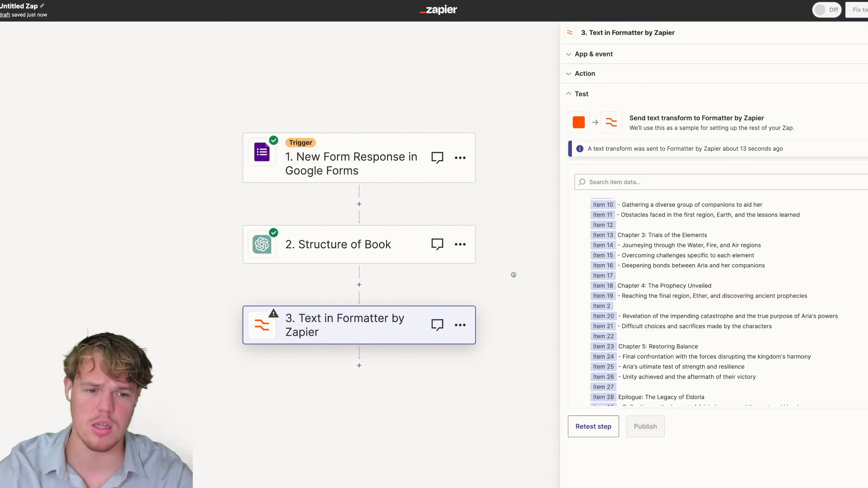
pyautogui.scroll(-1, 513, 275)
# Add a fourth step and rename step 3 to 'split table of contents'.
pyautogui.click(361, 344)
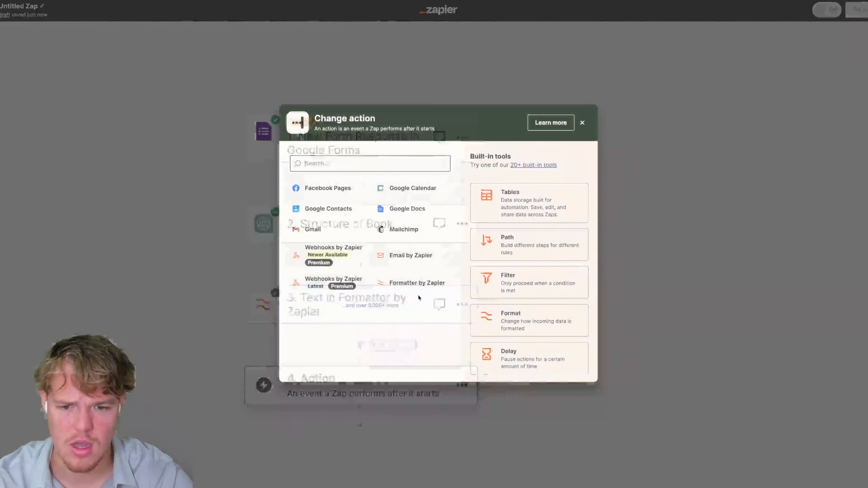
pyautogui.click(582, 124)
pyautogui.click(462, 304)
pyautogui.click(516, 294)
pyautogui.write('split table of contents')
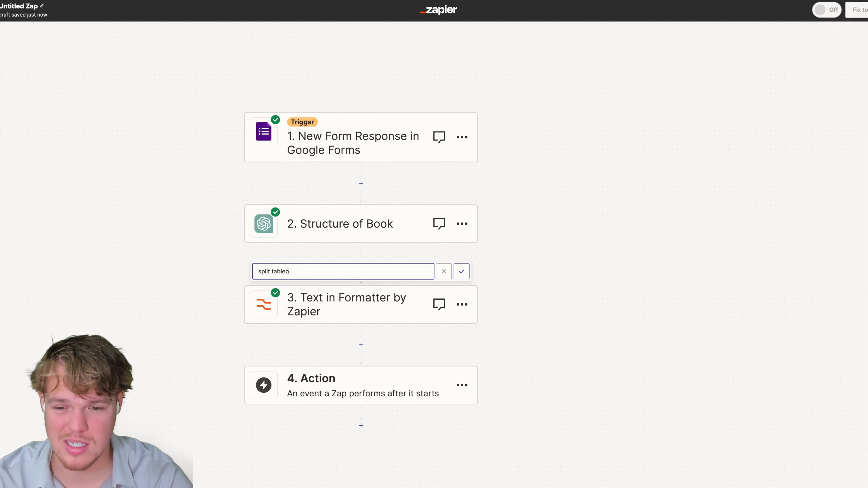
pyautogui.click(652, 304)
# Search for ChatGPT as the app for step 4.
pyautogui.scroll(-3, 548, 203)
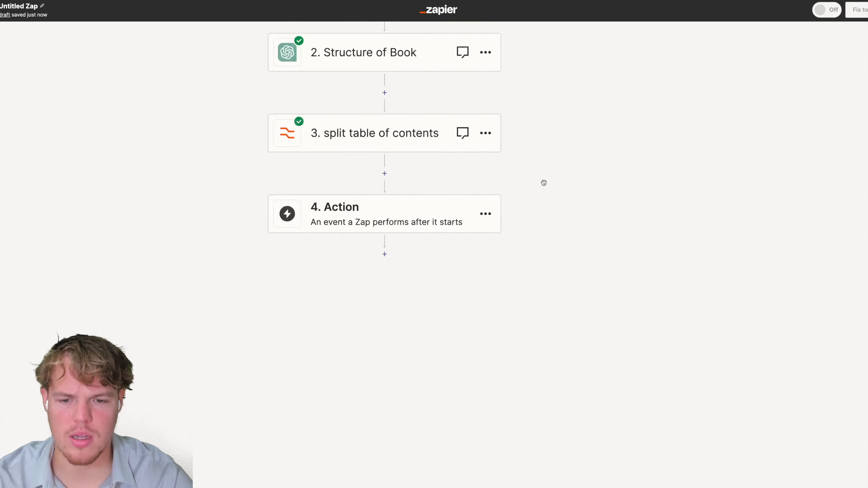
pyautogui.click(360, 215)
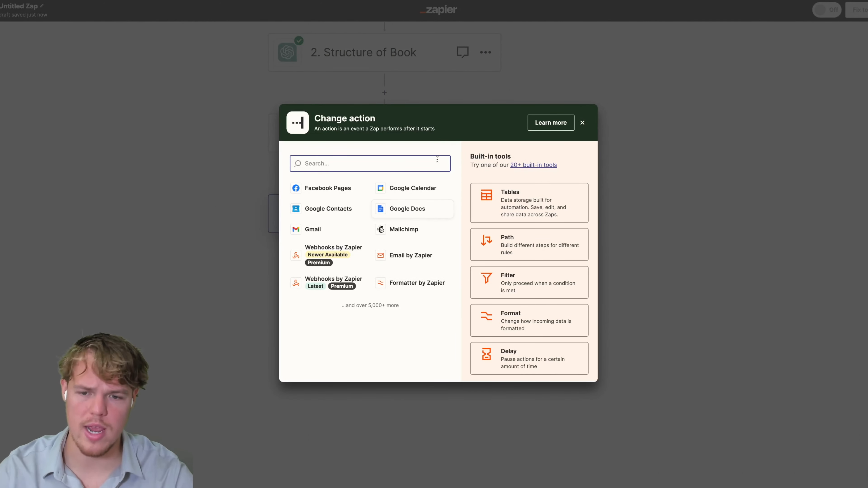
pyautogui.write('chatgpt')
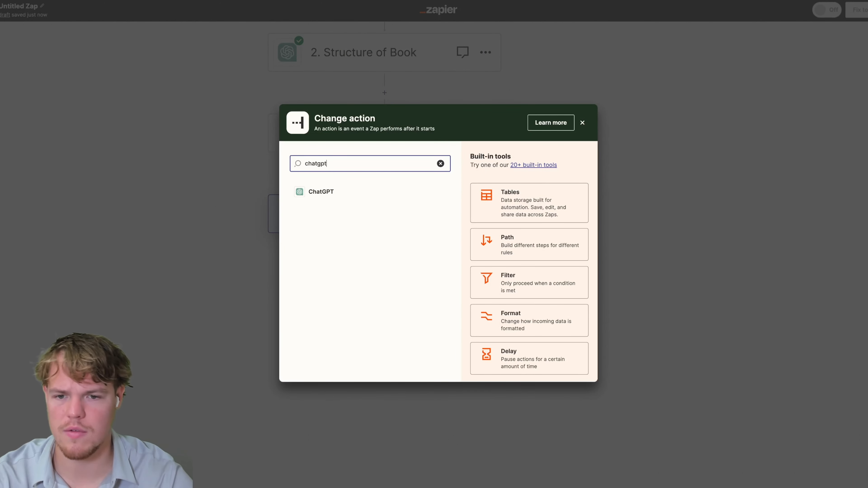
# Make step 4 a ChatGPT step and rename the Zap to 'Book Generator'.
pyautogui.click(362, 190)
pyautogui.moveTo(529, 204); pyautogui.dragTo(513, 223)
pyautogui.click(42, 8)
pyautogui.write('Book Generator')
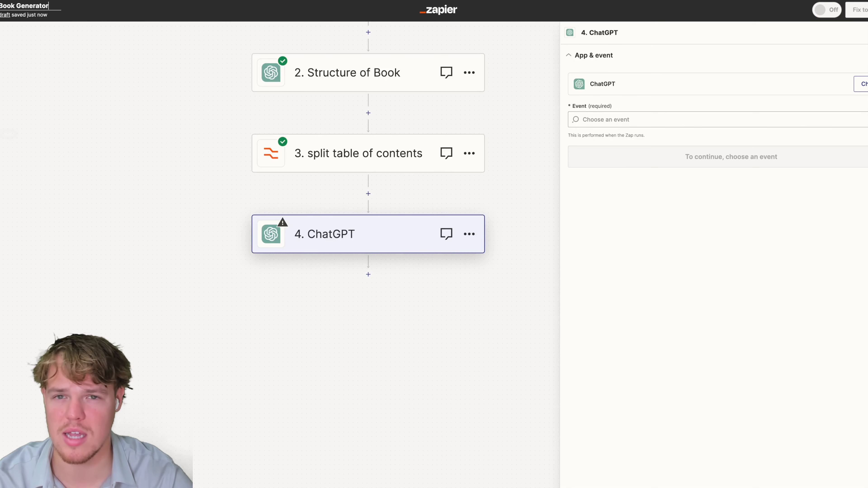
pyautogui.press('Return')
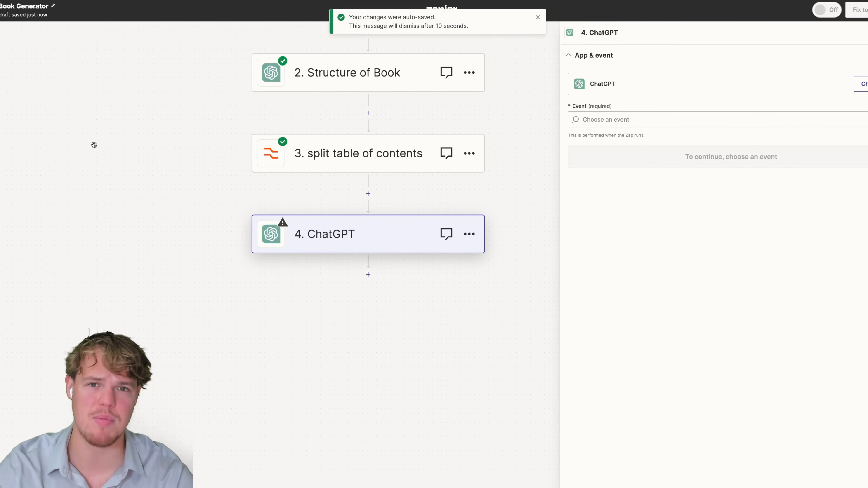
pyautogui.moveTo(94, 147); pyautogui.dragTo(82, 207)
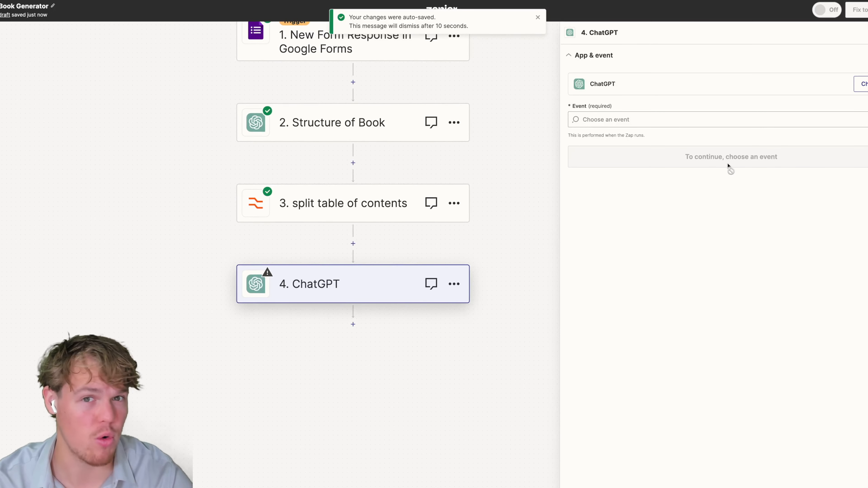
# Choose the Conversation event with the connected account, then view step 2's prompt for reference.
pyautogui.click(612, 120)
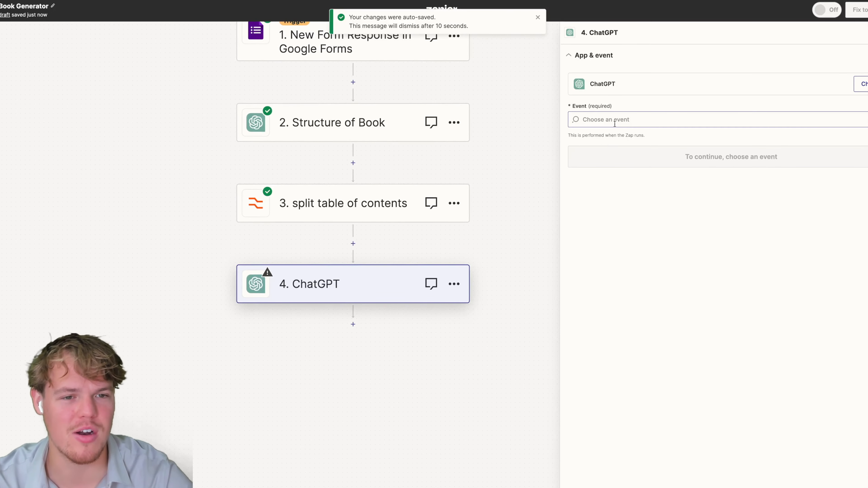
pyautogui.click(638, 198)
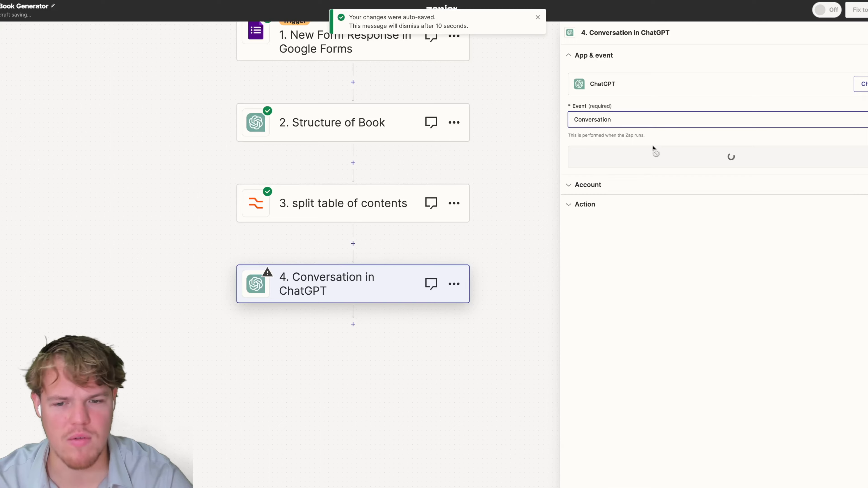
pyautogui.click(662, 160)
pyautogui.click(606, 166)
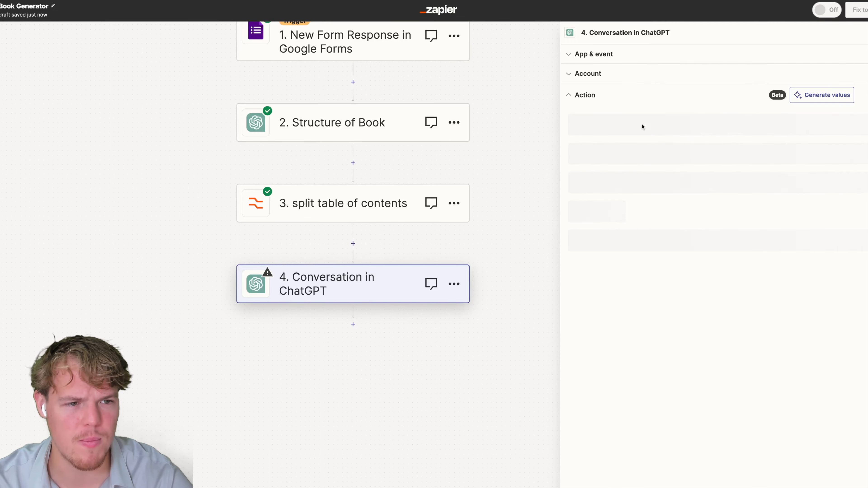
pyautogui.click(642, 211)
pyautogui.click(398, 139)
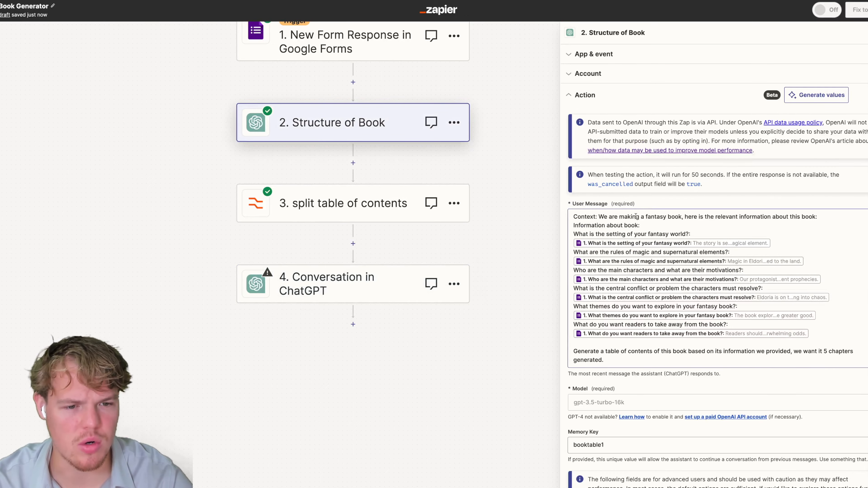
# Paste step 2's context lines into step 4's User Message.
pyautogui.moveTo(645, 225); pyautogui.dragTo(574, 216)
pyautogui.press('super+c')
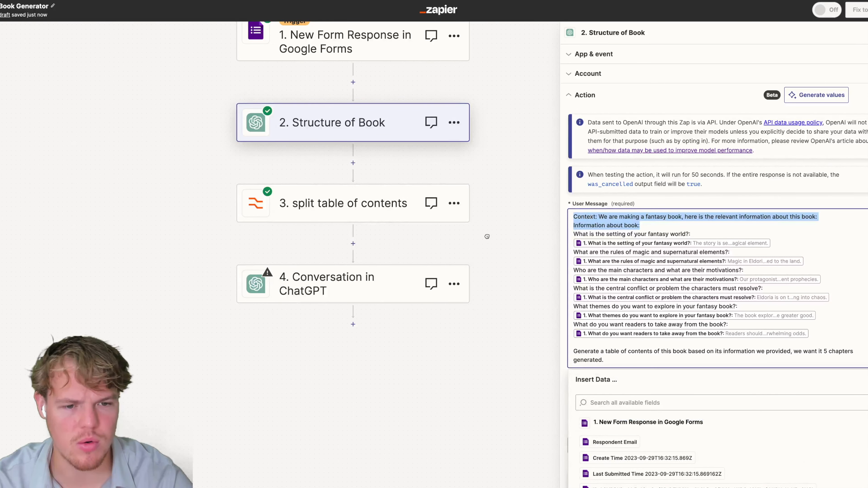
pyautogui.click(394, 285)
pyautogui.click(624, 219)
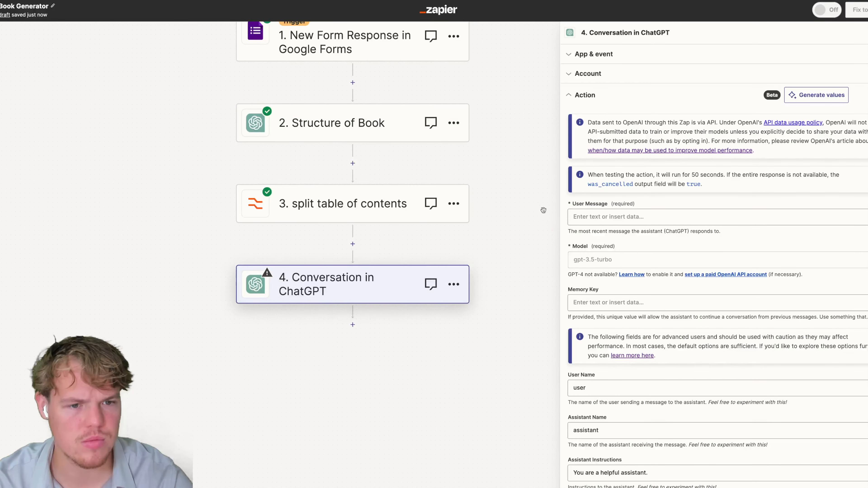
pyautogui.click(609, 216)
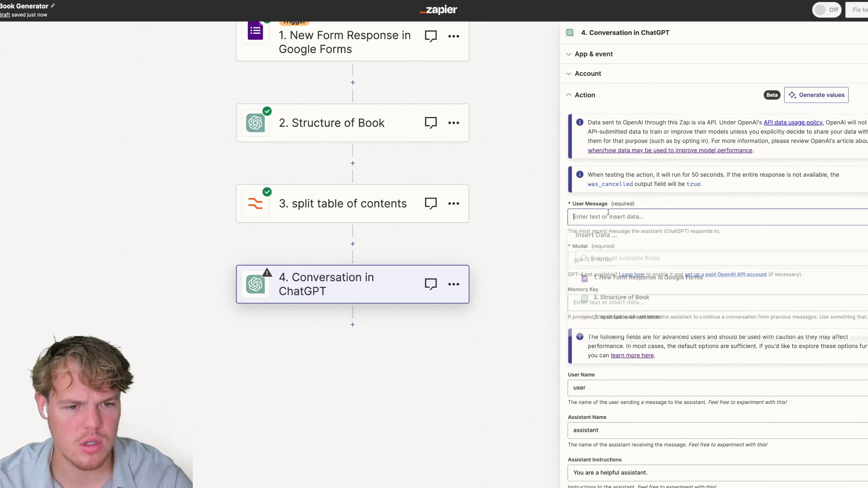
pyautogui.press('super+v')
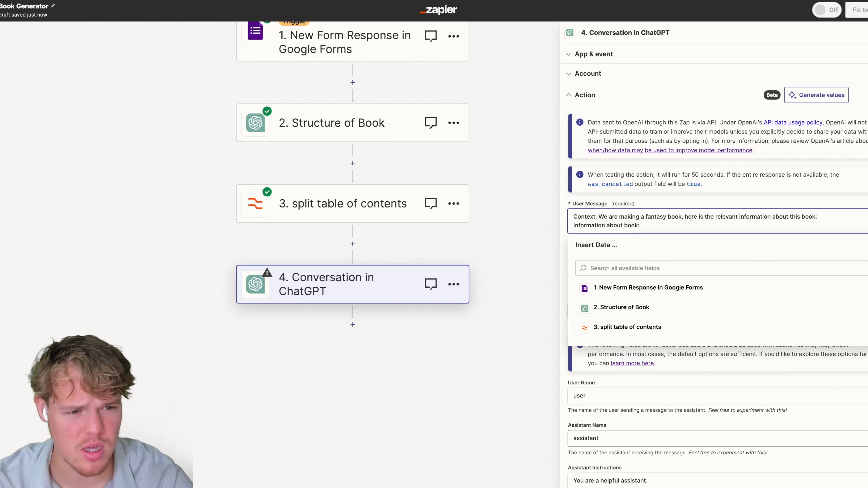
# Reword the message to 'here is chapter 1, and its relevant context:' and add a new line.
pyautogui.keyDown('shift'); pyautogui.click(684, 217); pyautogui.keyUp('shift')
pyautogui.press('BackSpace')
pyautogui.write('here is chatpter 1, a')
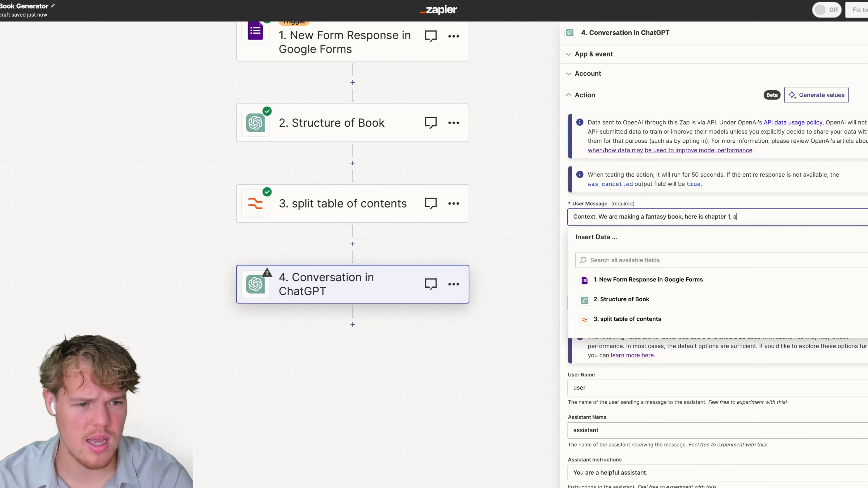
pyautogui.write('nd its relevant con')
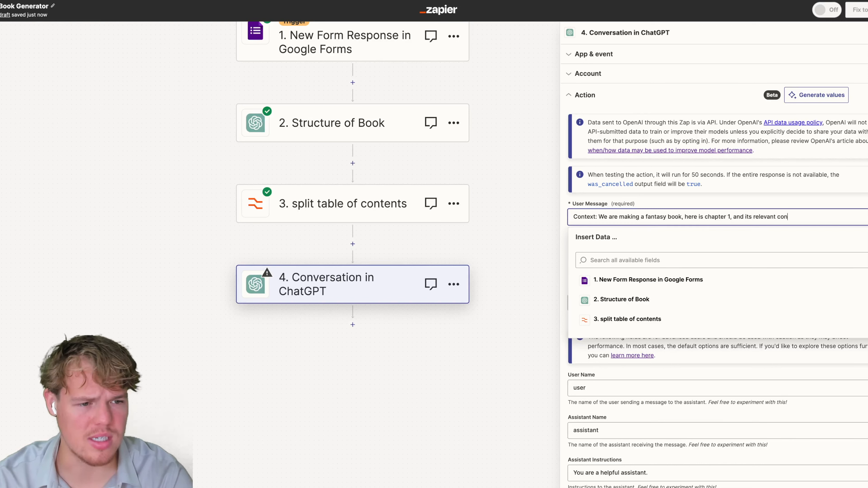
pyautogui.write('text:')
pyautogui.press('Return')
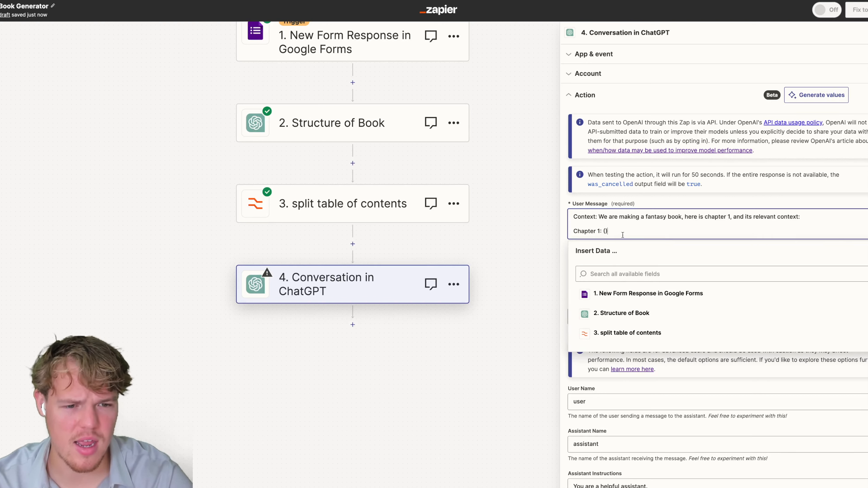
# Insert split table of contents Output Item 3, 'Chapter 1: The Fractured Kingdom', into the Chapter 1 line.
pyautogui.click(636, 333)
pyautogui.scroll(-2, 681, 352)
pyautogui.scroll(-7, 684, 355)
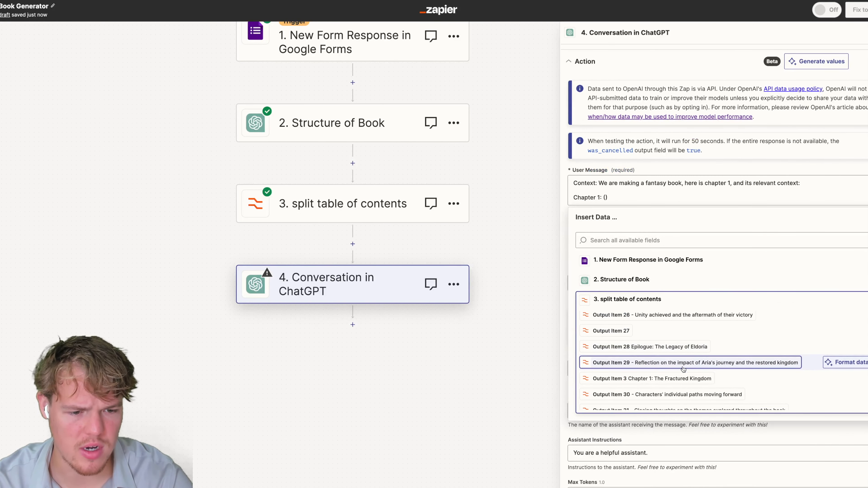
pyautogui.click(682, 379)
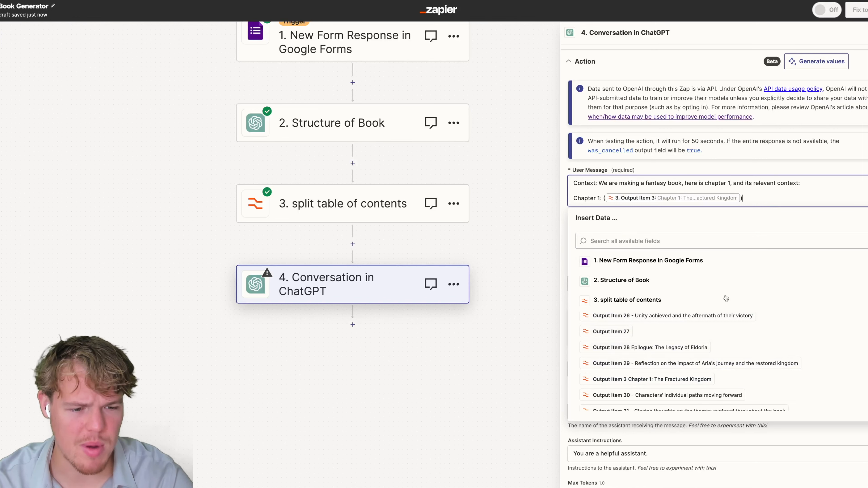
pyautogui.scroll(4, 665, 353)
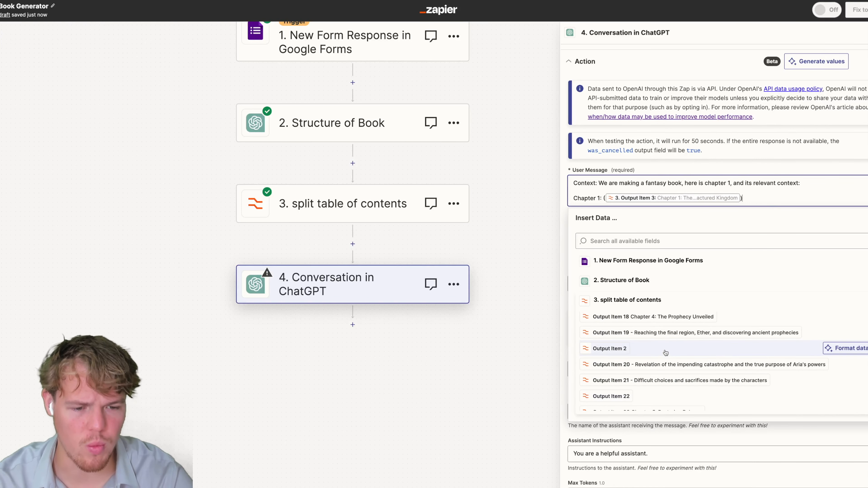
pyautogui.scroll(3, 666, 353)
pyautogui.scroll(1, 672, 350)
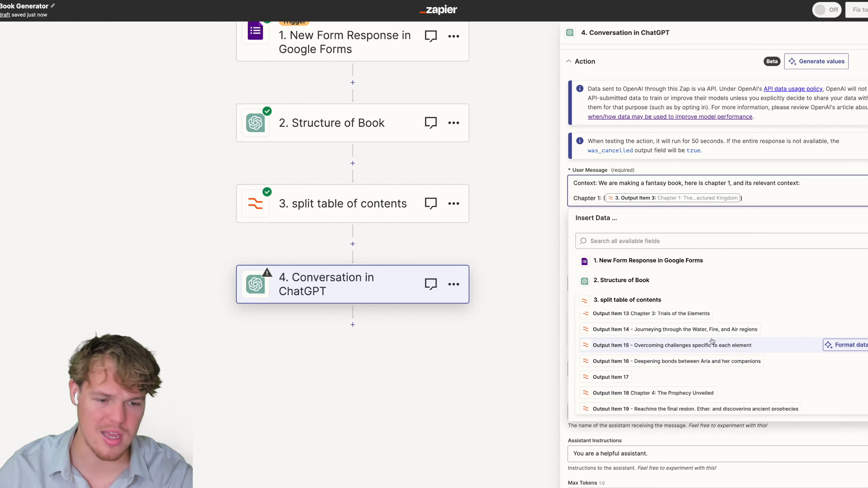
pyautogui.scroll(-2, 712, 341)
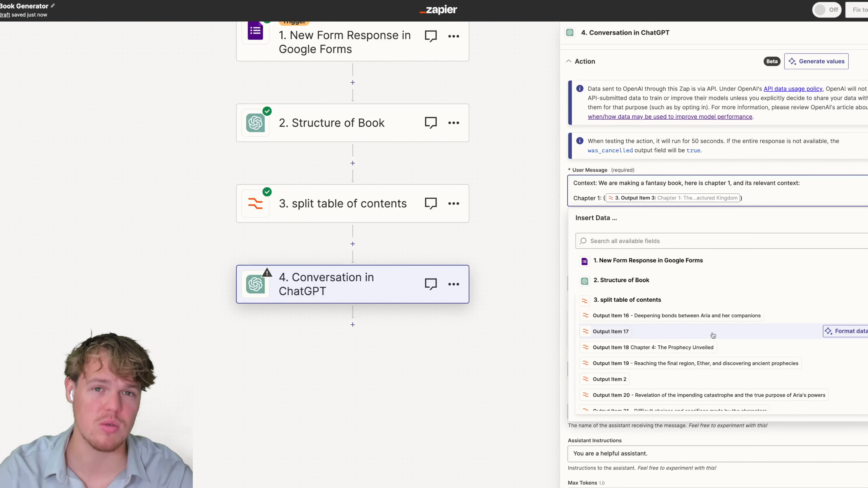
# Start a new line under Chapter 1 and browse the split table of contents outputs again.
pyautogui.press('Return')
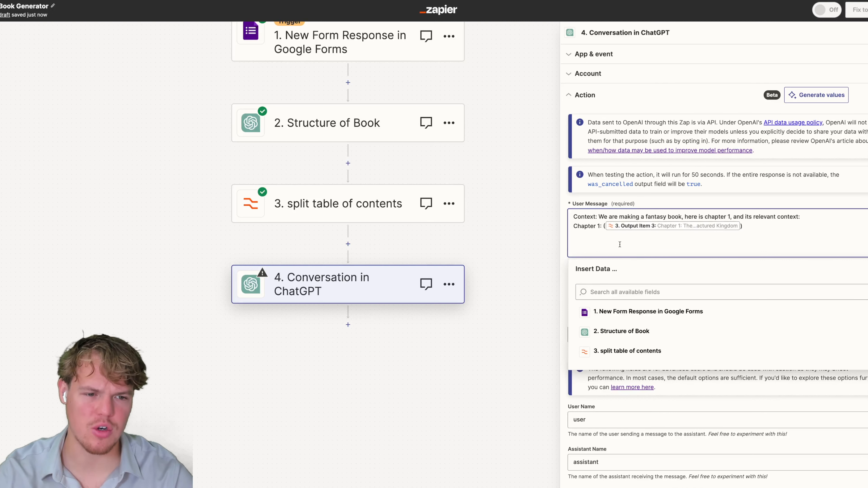
pyautogui.click(659, 350)
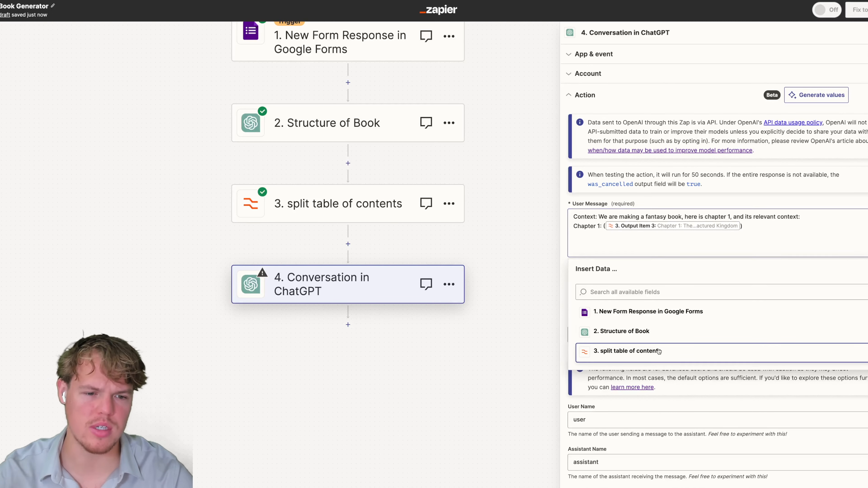
pyautogui.scroll(-8, 677, 381)
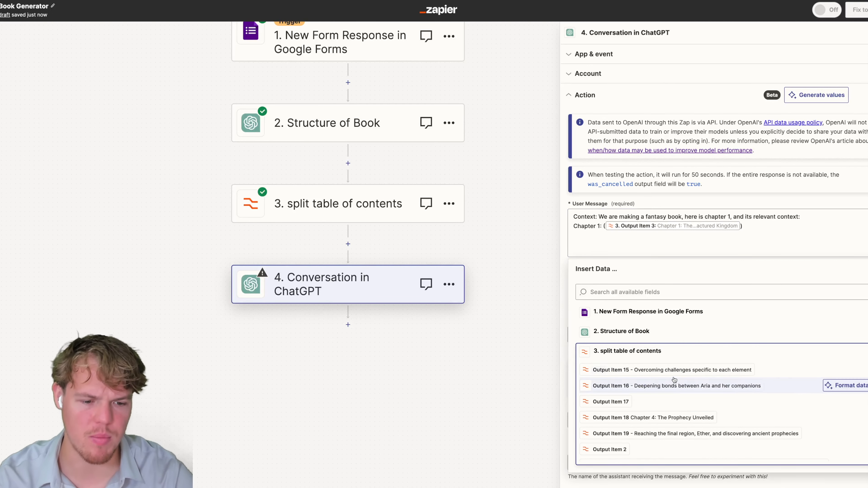
pyautogui.scroll(-5, 670, 387)
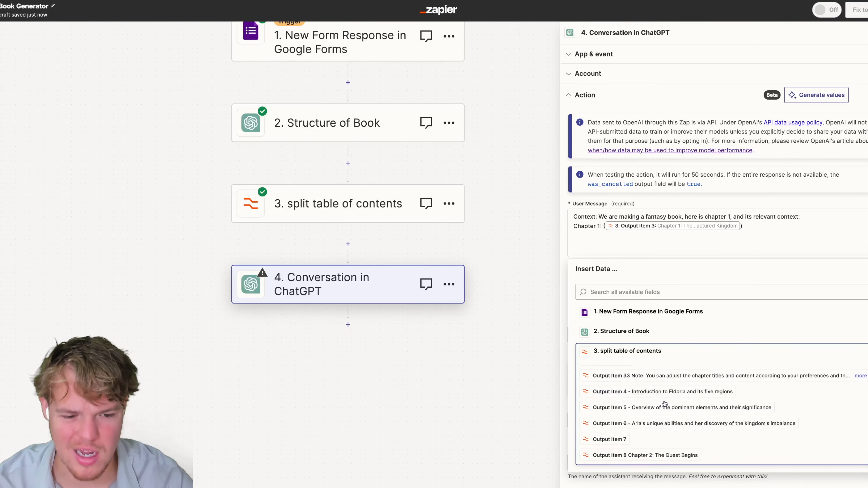
pyautogui.scroll(1, 679, 407)
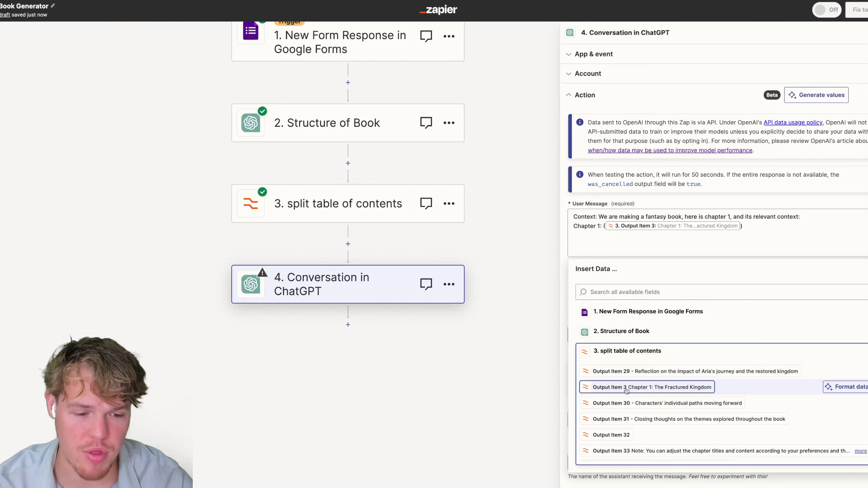
pyautogui.scroll(3, 639, 402)
# Insert split-table Output Item 4 into the User Message beneath Chapter 1.
pyautogui.click(627, 293)
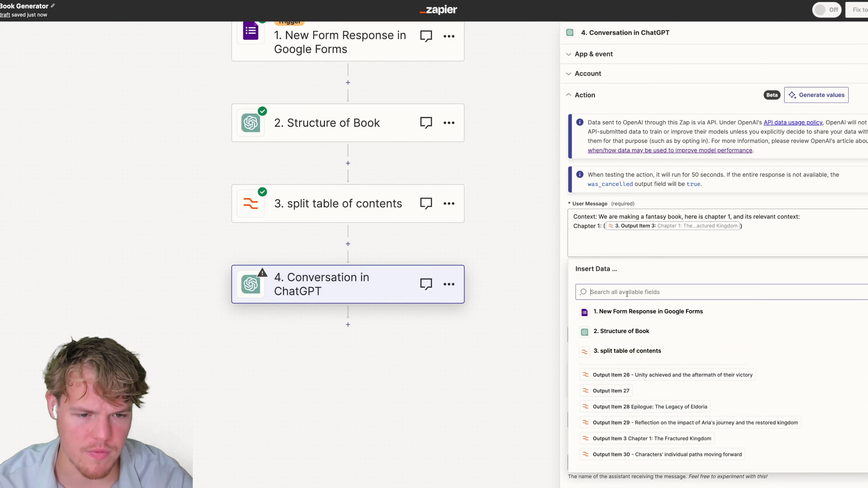
pyautogui.write('4')
pyautogui.scroll(-4, 639, 376)
pyautogui.click(649, 397)
pyautogui.click(599, 168)
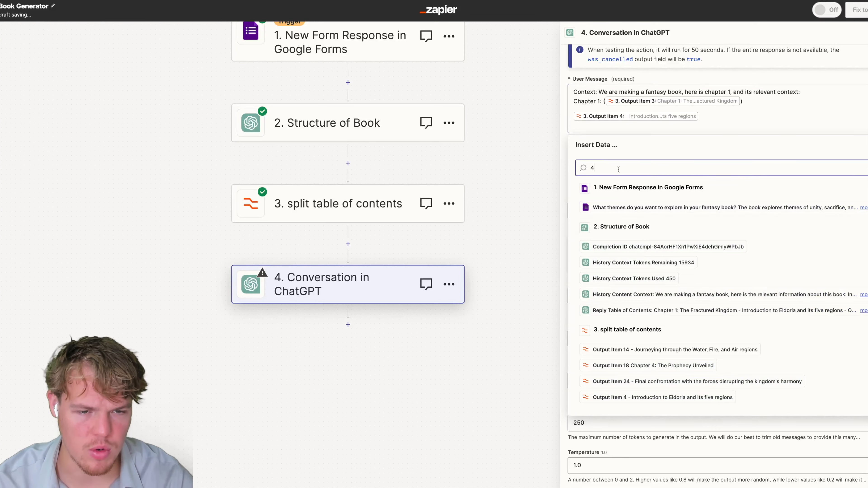
pyautogui.press('BackSpace')
pyautogui.press('super+space')
pyautogui.press('Escape')
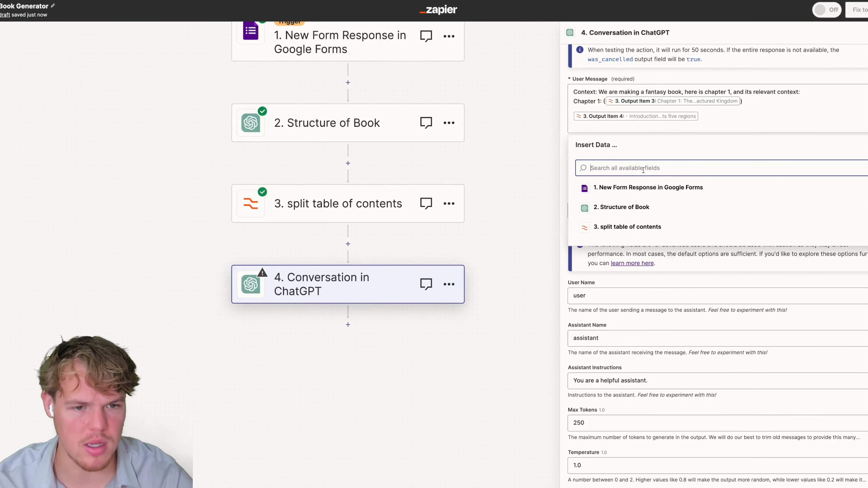
pyautogui.press('super+space')
pyautogui.press('Escape')
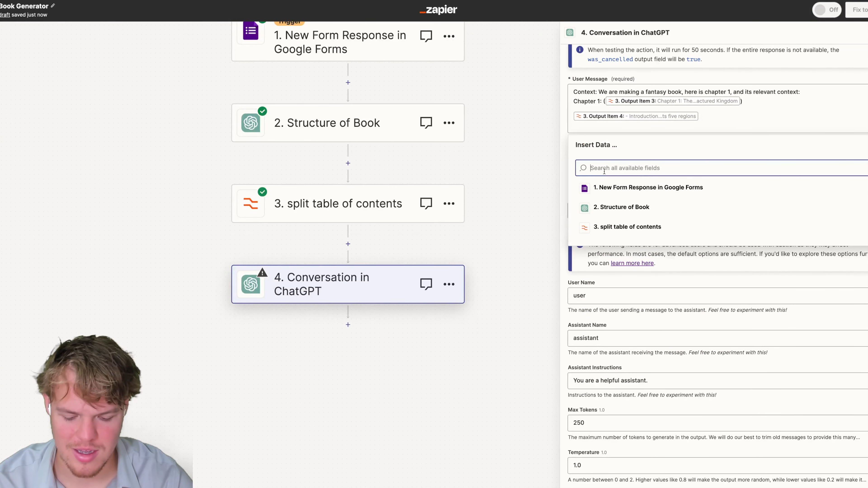
# Insert Output Items 5 and 6 after Output Item 4.
pyautogui.write('5')
pyautogui.scroll(-3, 639, 412)
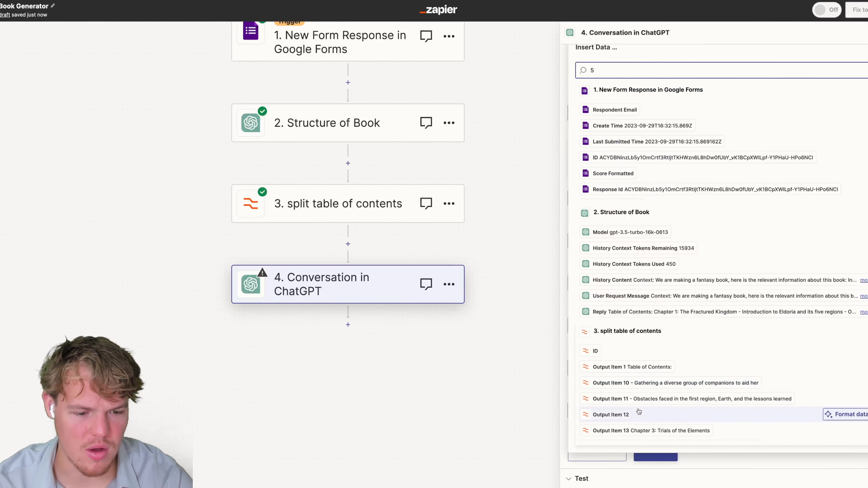
pyautogui.scroll(-10, 640, 415)
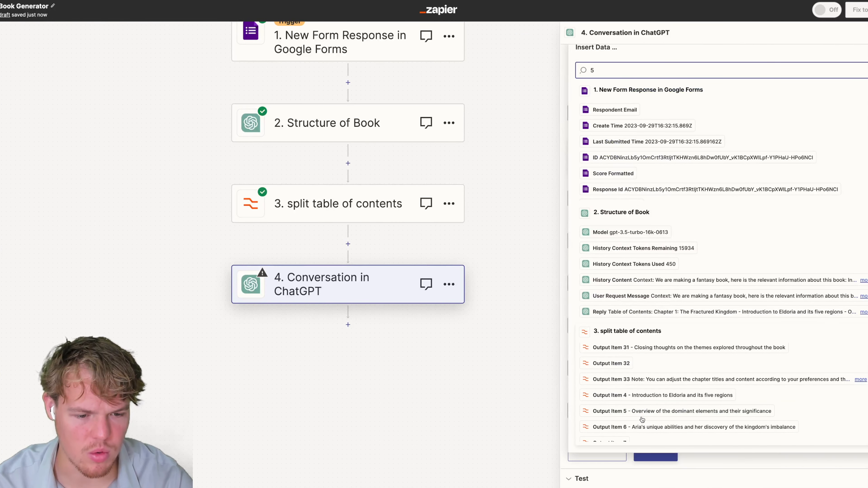
pyautogui.click(643, 414)
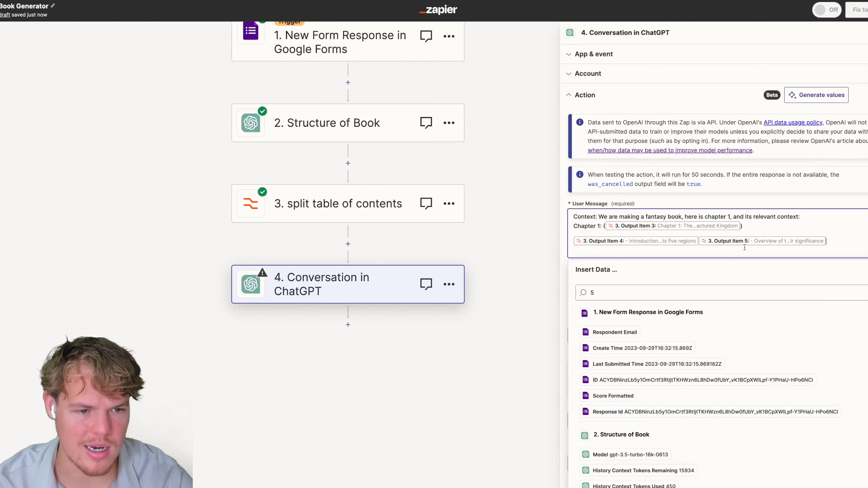
pyautogui.click(637, 296)
pyautogui.write('6')
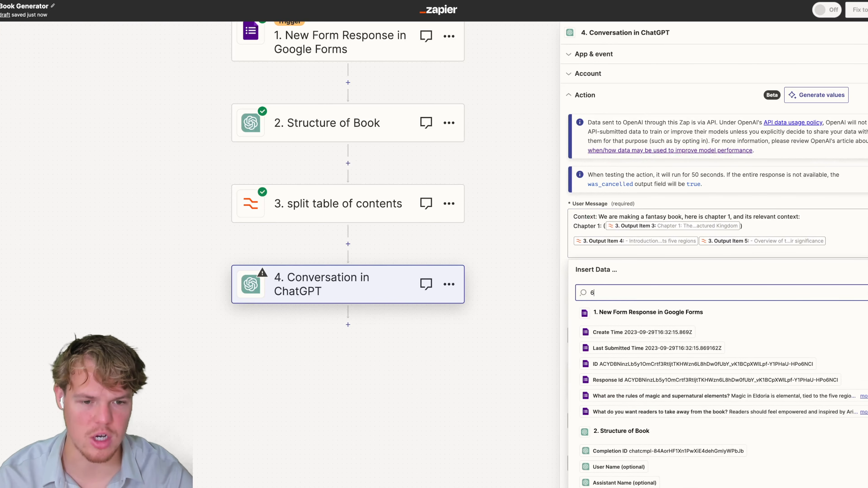
pyautogui.scroll(-5, 642, 376)
pyautogui.scroll(-3, 642, 415)
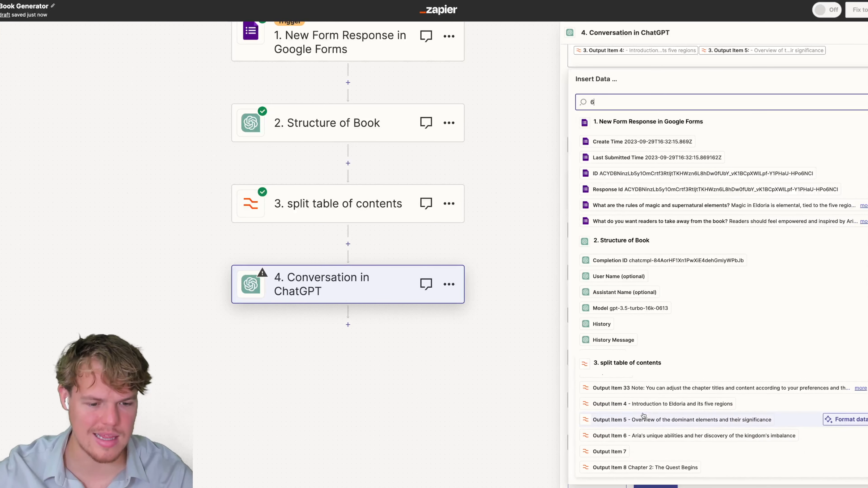
pyautogui.click(644, 419)
# Put Output Items 5 and 6 on their own lines and add blank lines at the message end.
pyautogui.scroll(1, 707, 121)
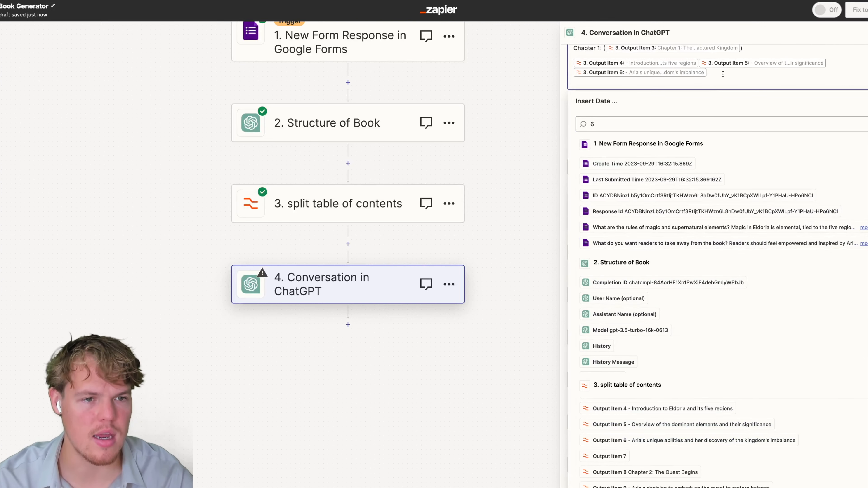
pyautogui.click(699, 63)
pyautogui.press('Return')
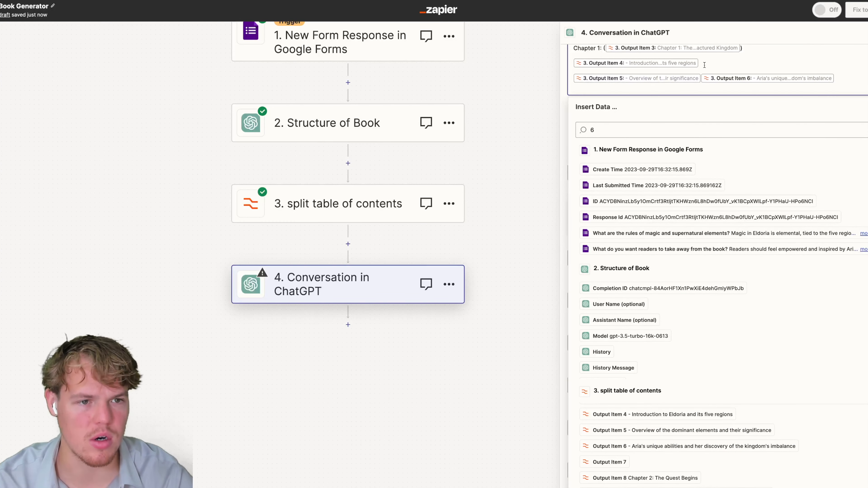
pyautogui.click(701, 78)
pyautogui.press('Return')
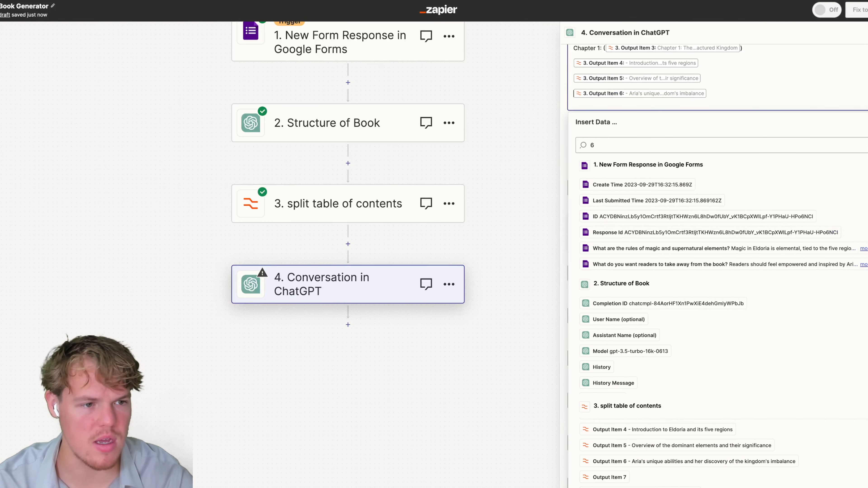
pyautogui.press('Escape')
pyautogui.scroll(4, 745, 140)
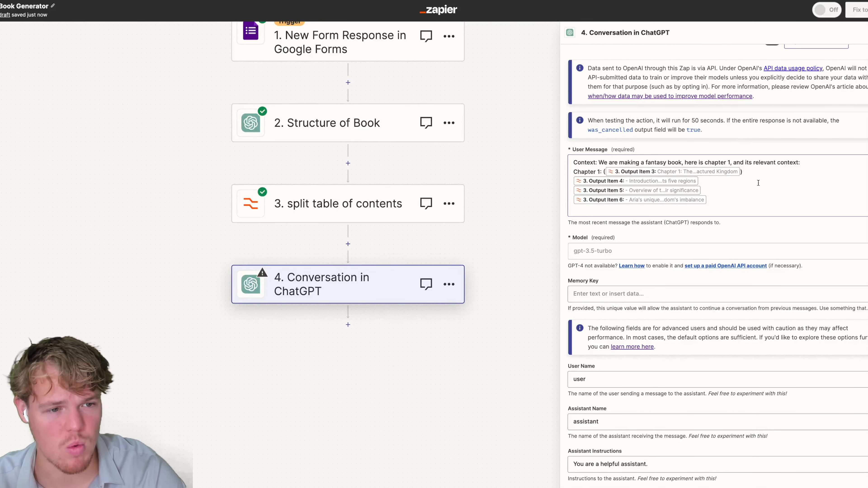
pyautogui.click(735, 204)
pyautogui.press('Return')
pyautogui.press('Return')
pyautogui.press('Return')
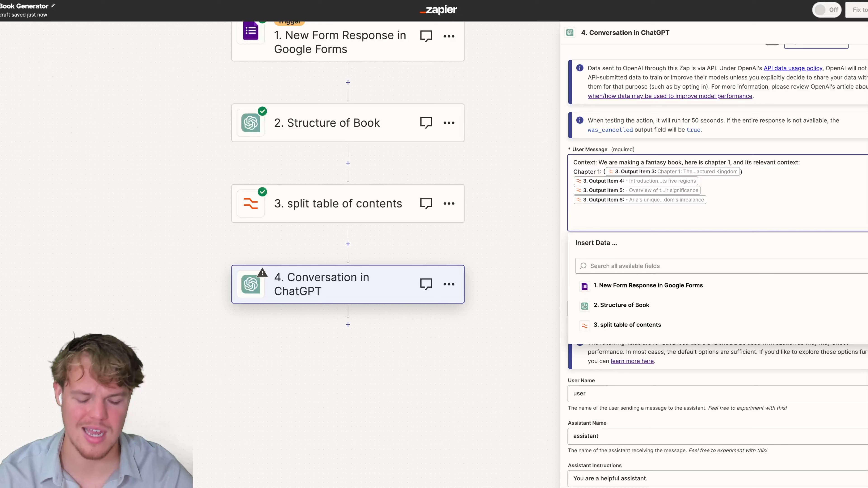
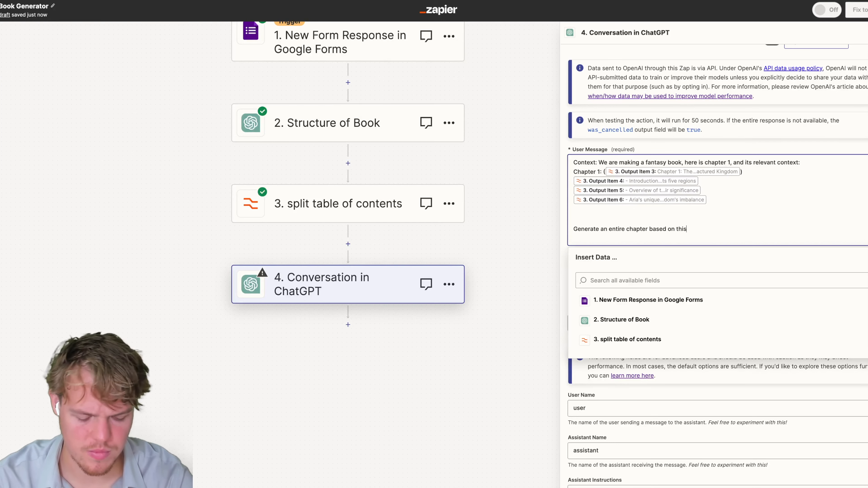
# Add the line 'Formatter: Output max of 500 words' to the User Message.
pyautogui.press('Return')
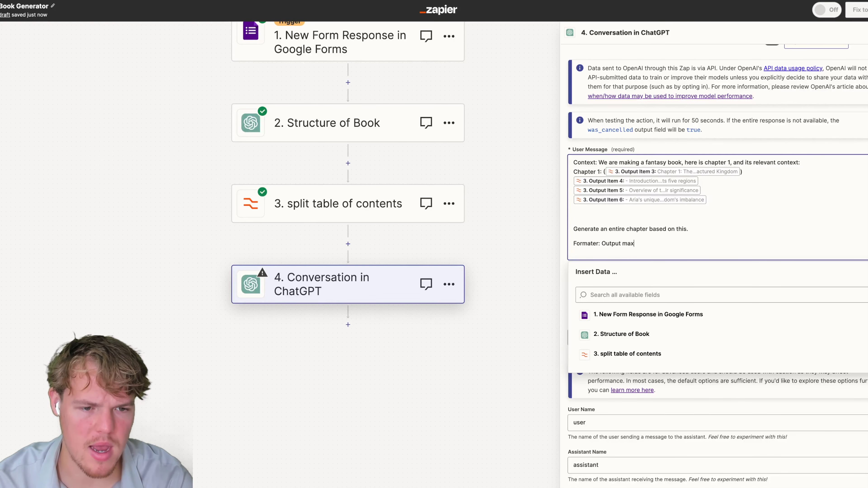
pyautogui.write('f 500 wo')
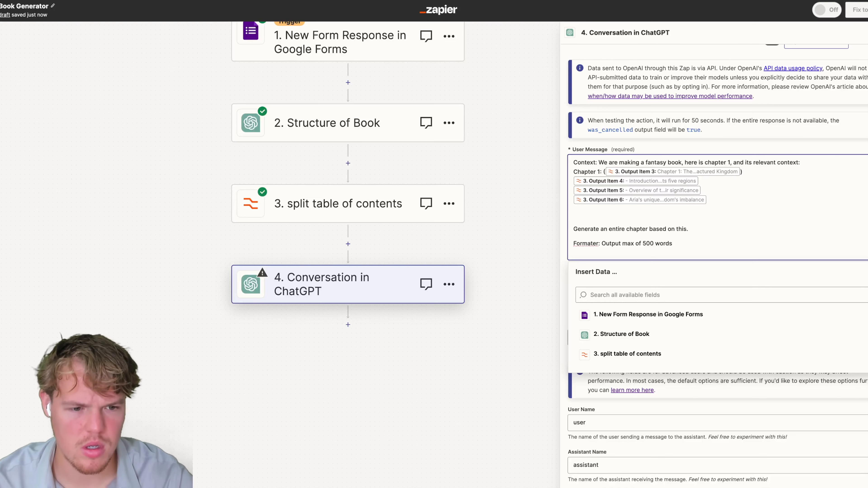
pyautogui.write('rds')
pyautogui.rightClick(582, 244)
pyautogui.press('Escape')
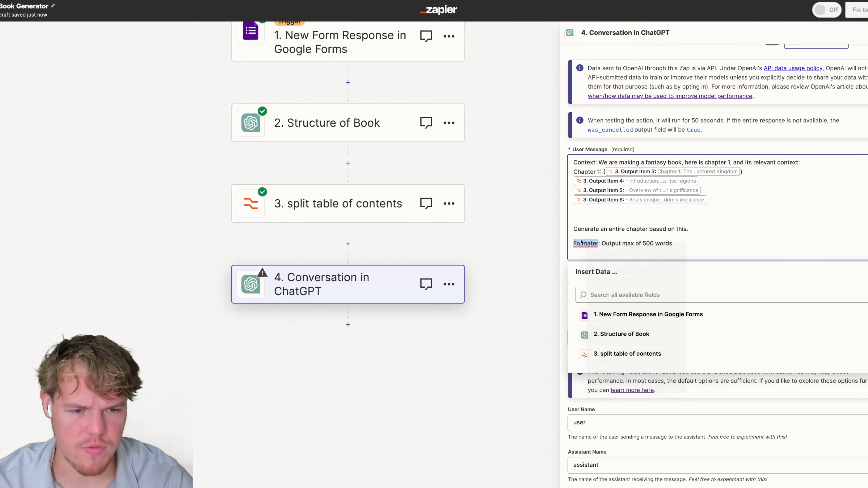
pyautogui.write('Formatter')
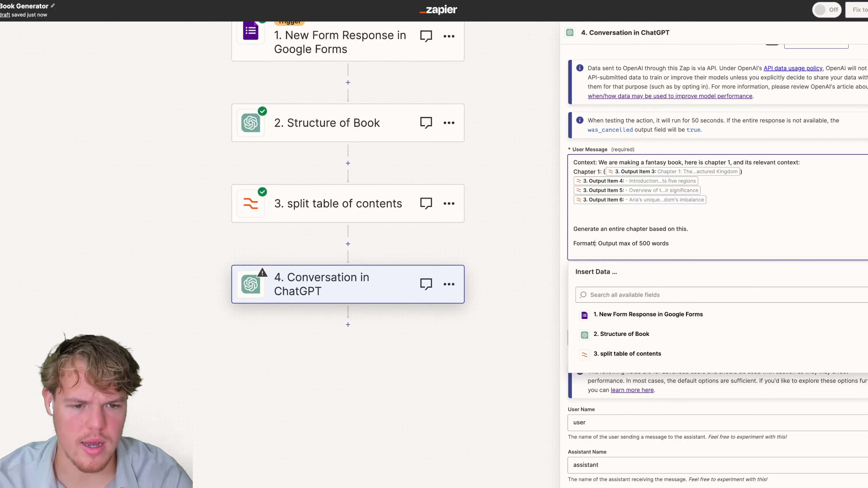
pyautogui.press('Escape')
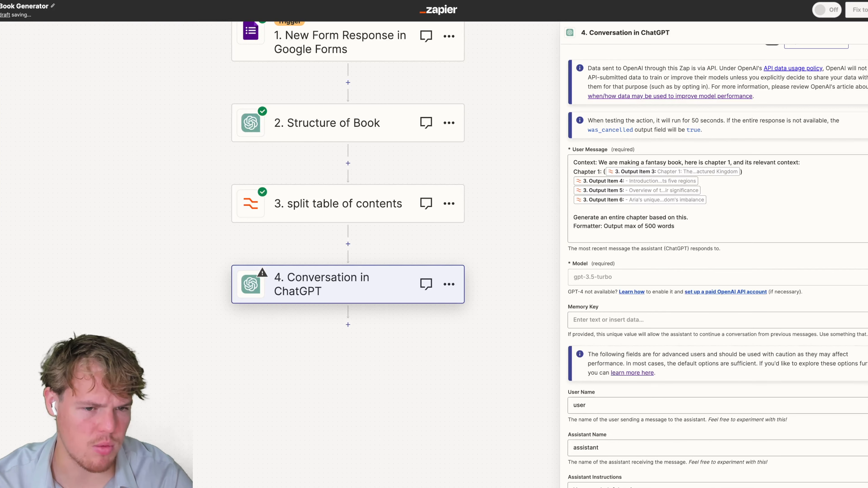
# Set the ChatGPT Model to gpt-3.5-turbo-16k.
pyautogui.click(636, 281)
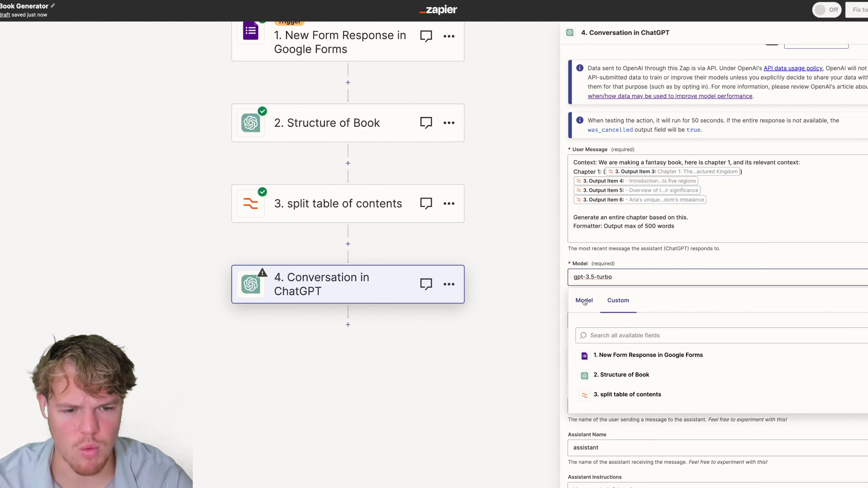
pyautogui.click(589, 312)
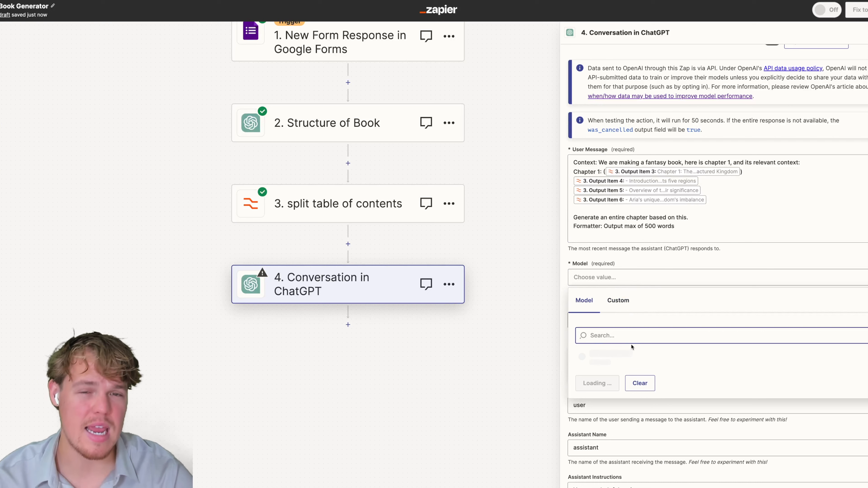
pyautogui.click(625, 406)
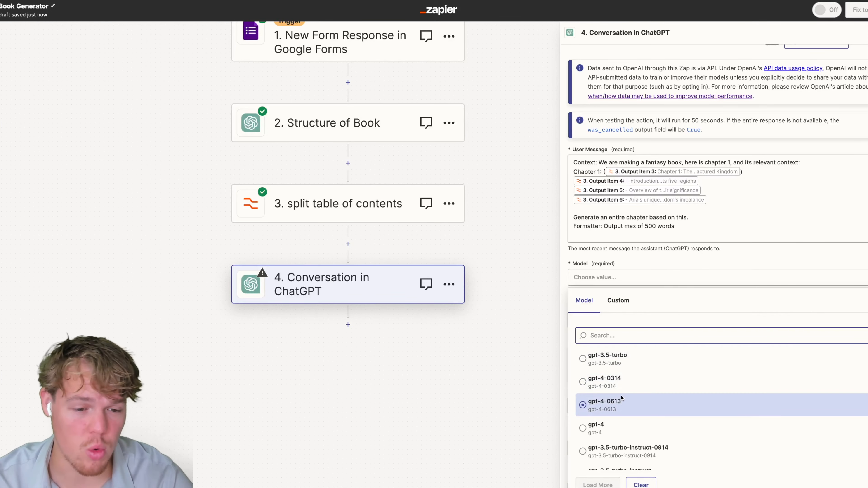
pyautogui.scroll(-3, 624, 397)
pyautogui.click(632, 416)
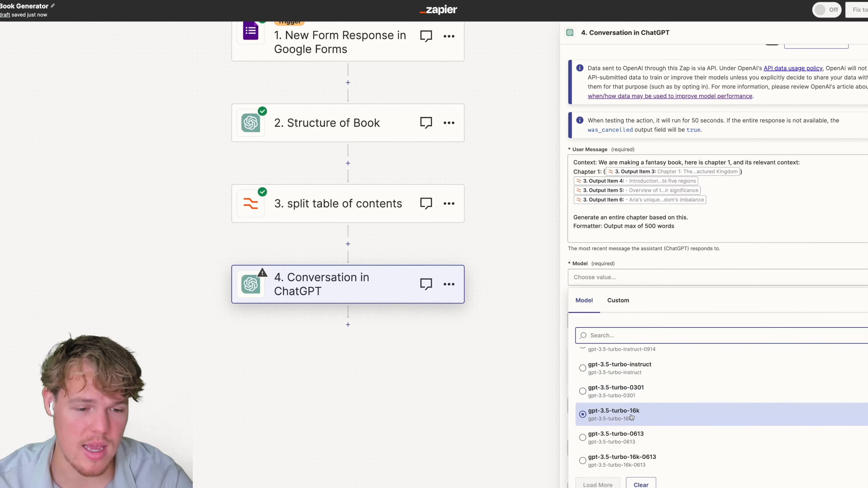
pyautogui.click(713, 325)
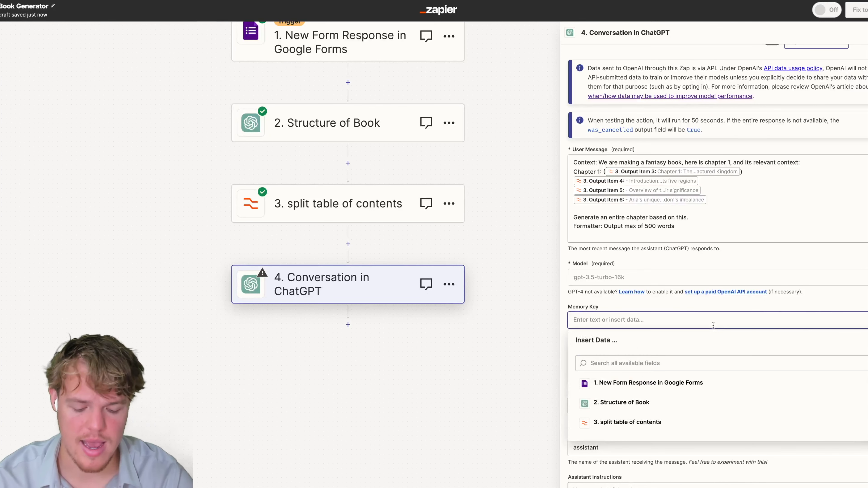
pyautogui.write('rterete')
pyautogui.click(850, 304)
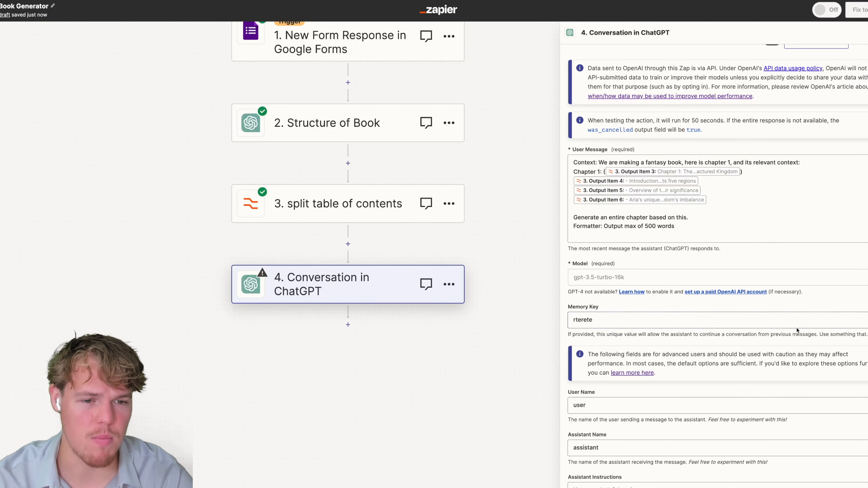
pyautogui.scroll(-6, 786, 322)
pyautogui.click(663, 444)
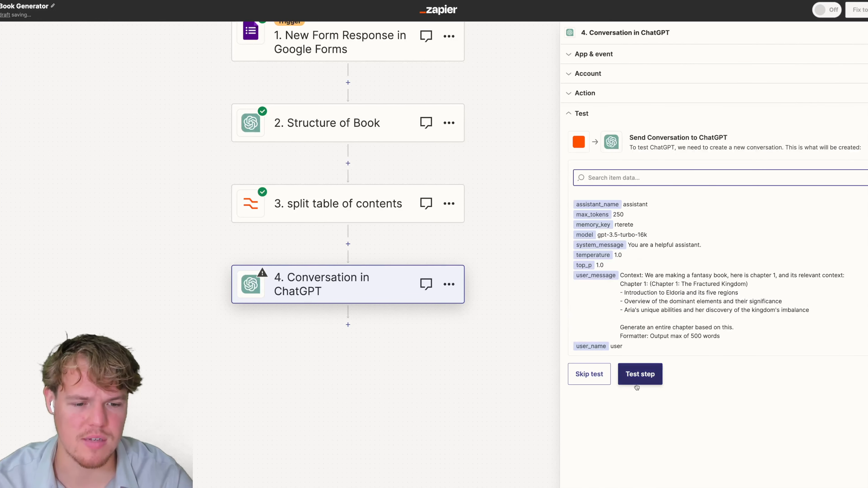
# Run a test of the ChatGPT conversation step and review the result.
pyautogui.click(607, 367)
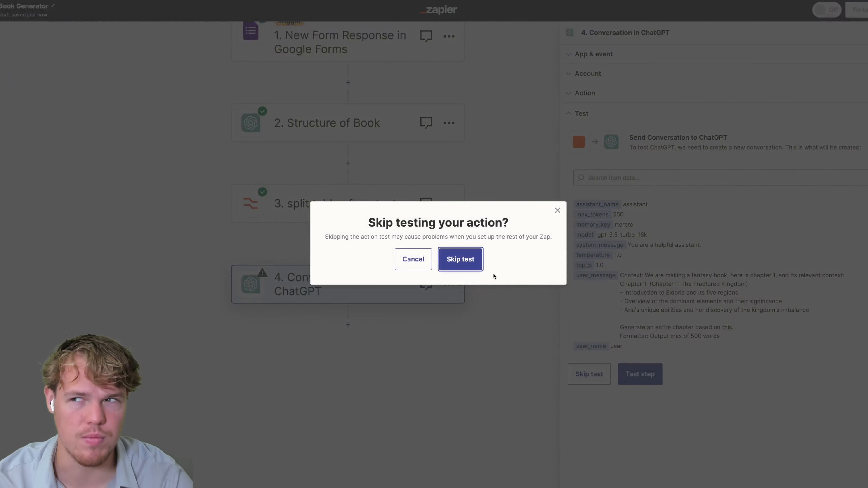
pyautogui.click(465, 266)
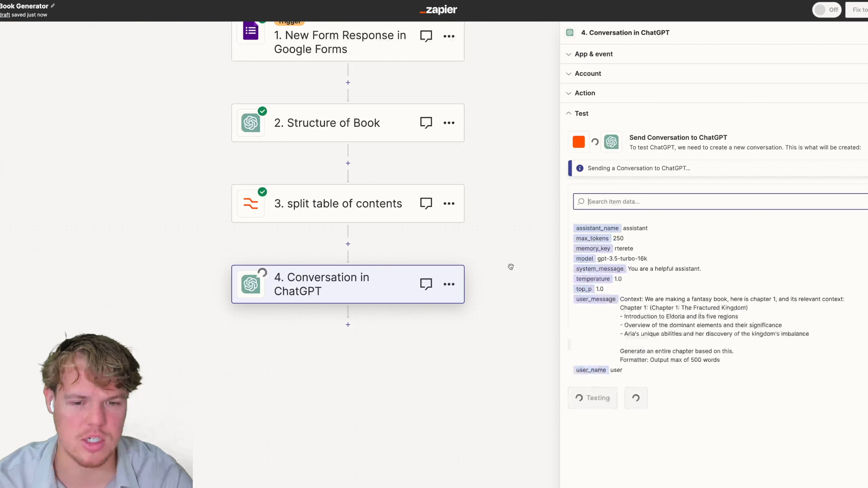
pyautogui.click(708, 208)
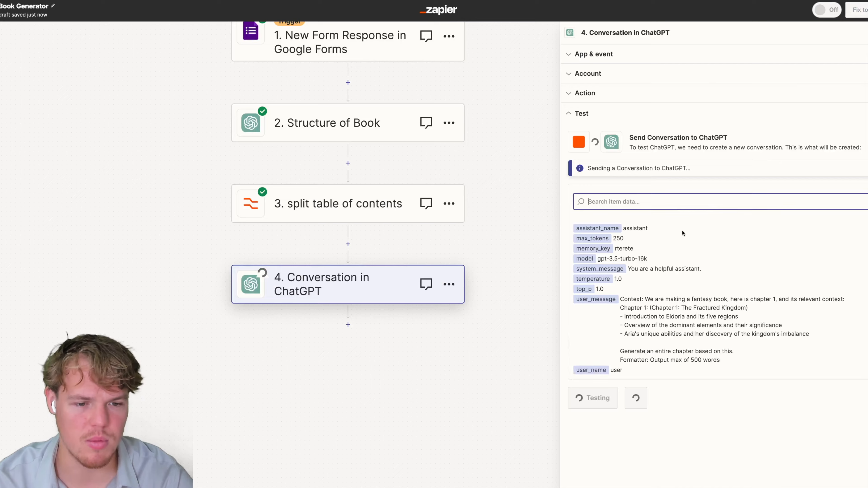
pyautogui.scroll(-3, 700, 319)
pyautogui.scroll(1, 700, 318)
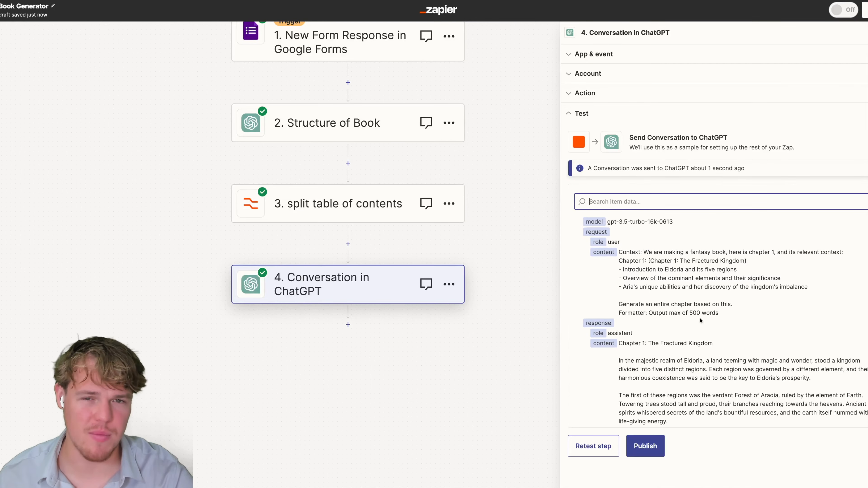
pyautogui.scroll(-15, 678, 308)
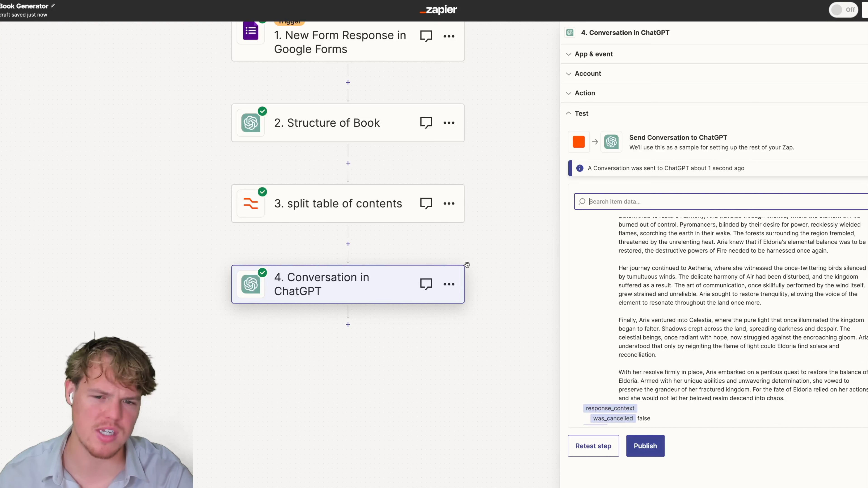
# Switch the Model to gpt-4 and append 1 to the Memory Key.
pyautogui.click(622, 61)
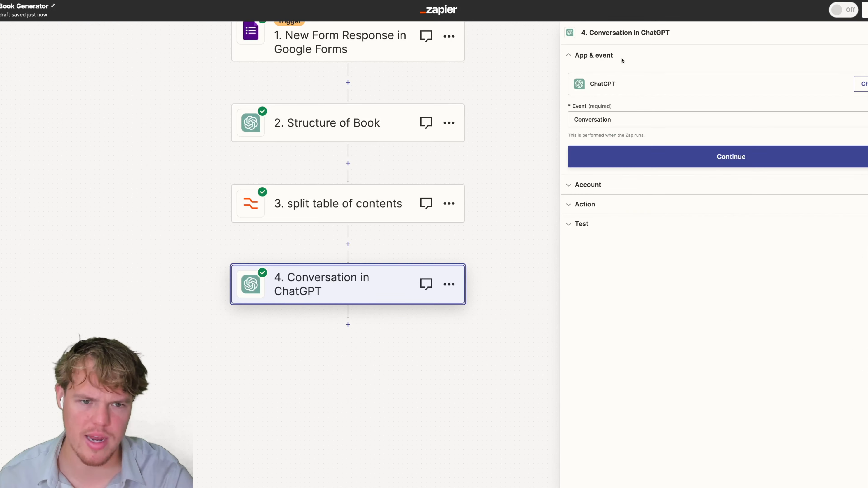
pyautogui.click(617, 209)
pyautogui.scroll(-2, 625, 278)
pyautogui.click(614, 259)
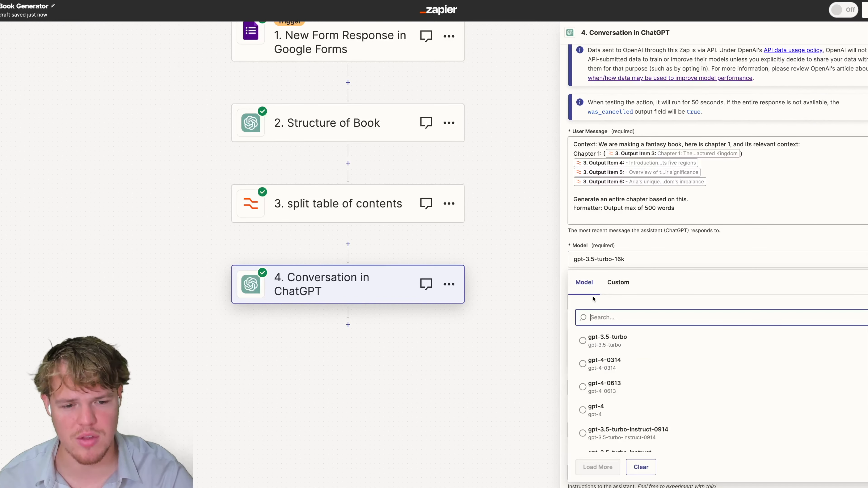
pyautogui.click(602, 409)
pyautogui.click(639, 305)
pyautogui.write('1')
pyautogui.click(659, 286)
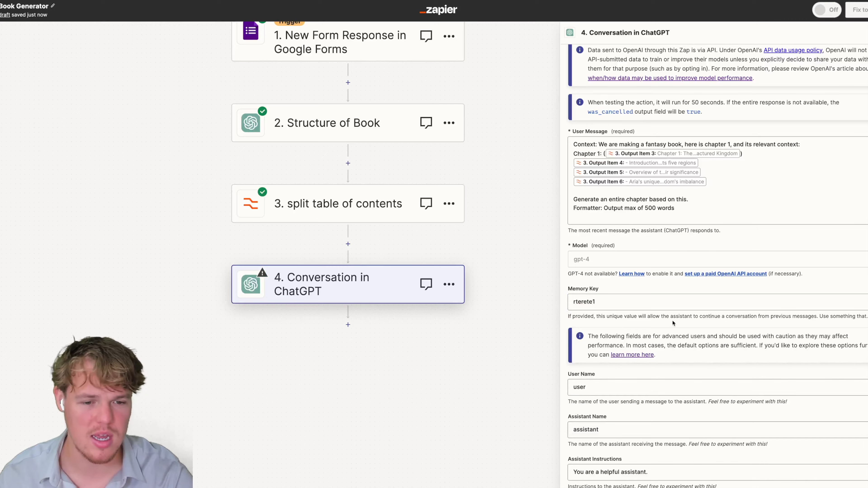
pyautogui.scroll(-5, 673, 320)
pyautogui.click(655, 449)
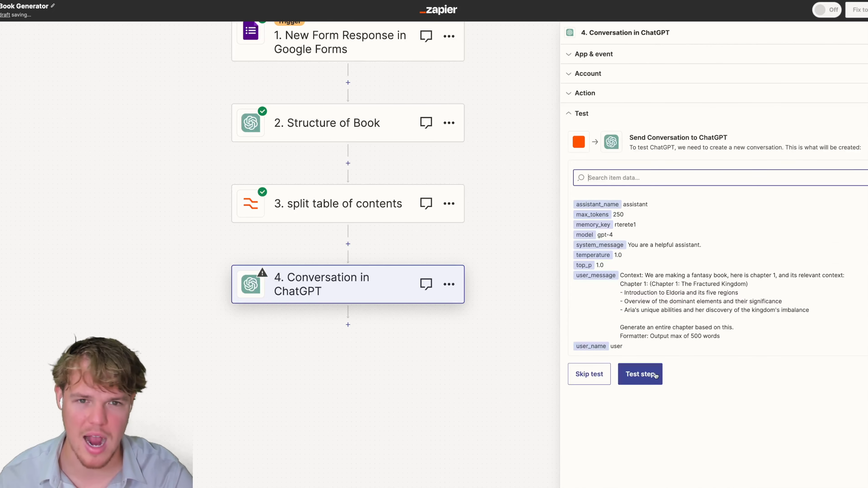
# Retest with gpt-4, returning 'Chapter 1: The Fractured Kingdom'.
pyautogui.click(641, 379)
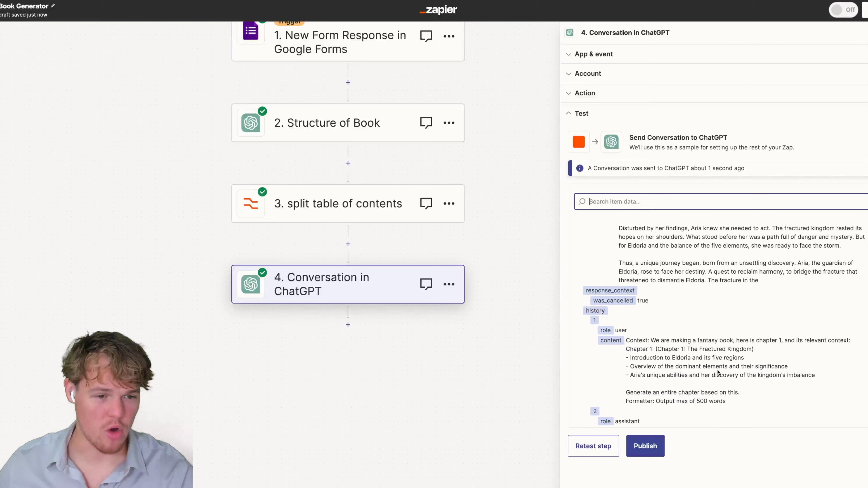
pyautogui.scroll(1, 718, 373)
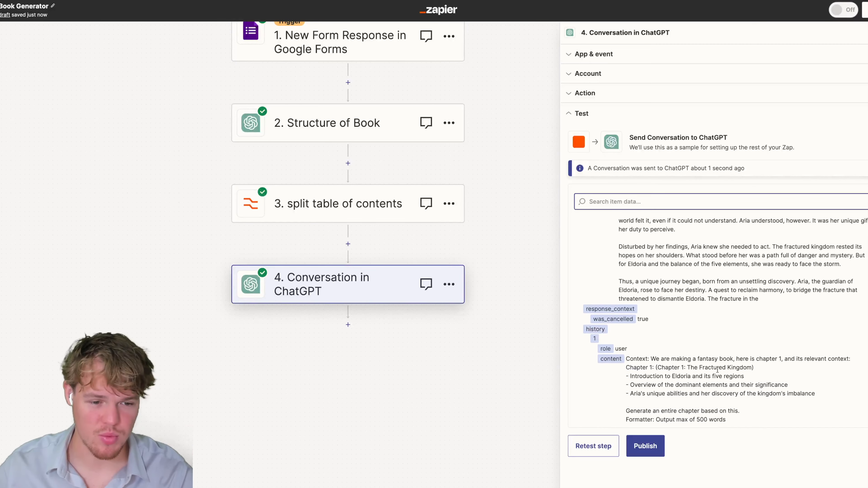
pyautogui.scroll(2, 718, 369)
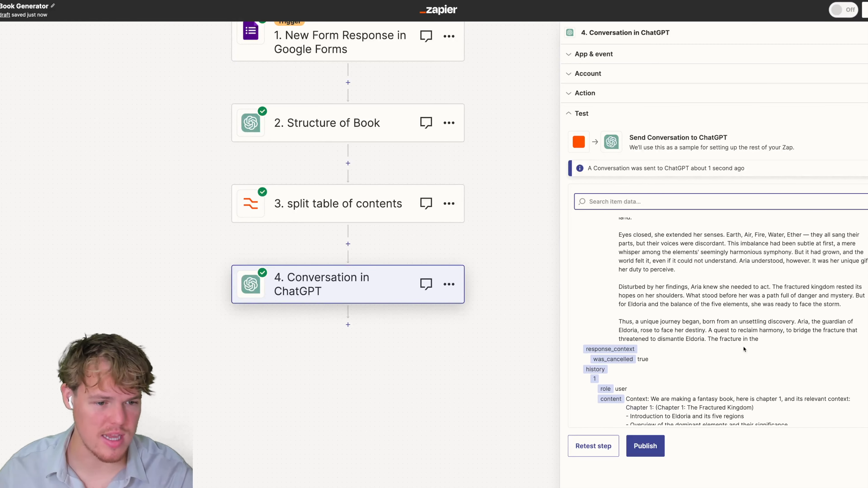
pyautogui.scroll(5, 753, 339)
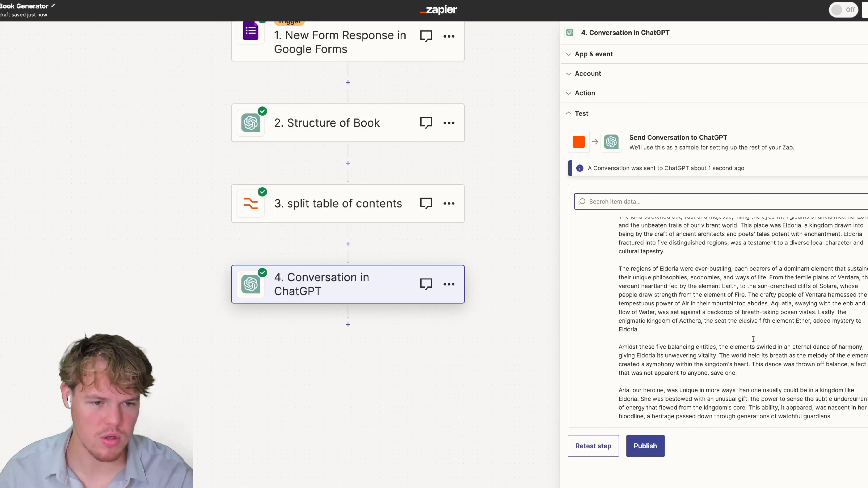
pyautogui.scroll(1, 634, 352)
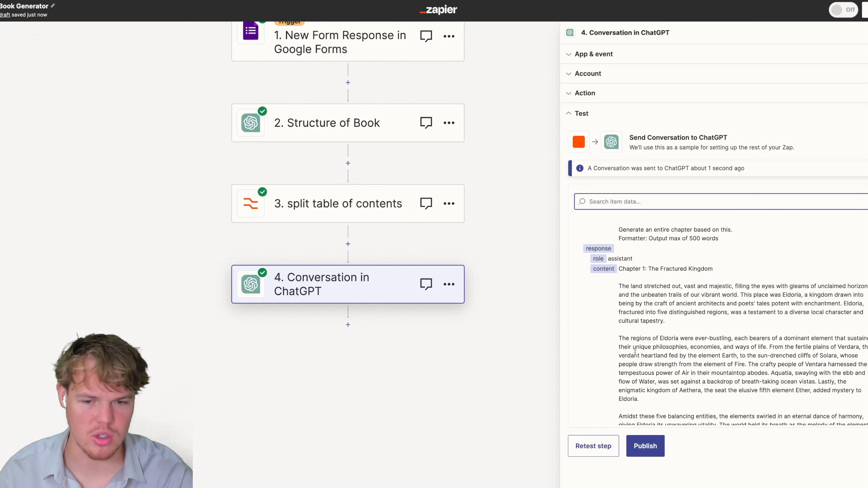
pyautogui.click(449, 284)
# Rename step 4 to 'Chapter 1' and duplicate it.
pyautogui.click(485, 280)
pyautogui.write('Chapter 1')
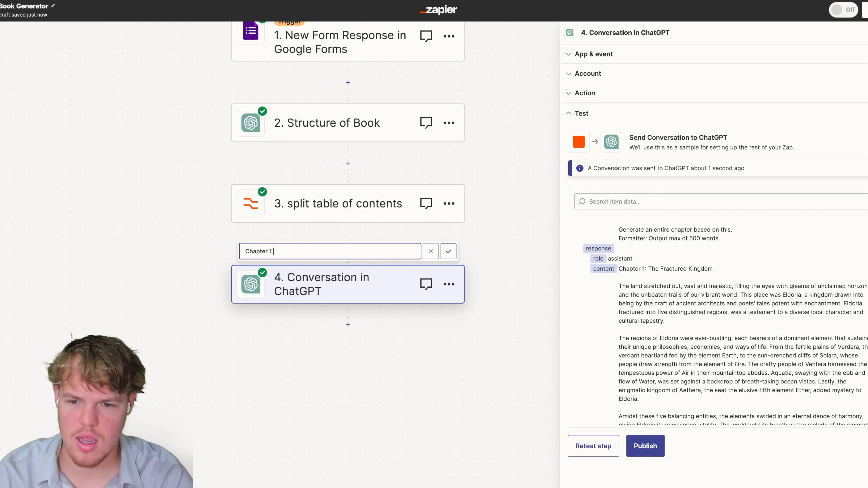
pyautogui.click(448, 254)
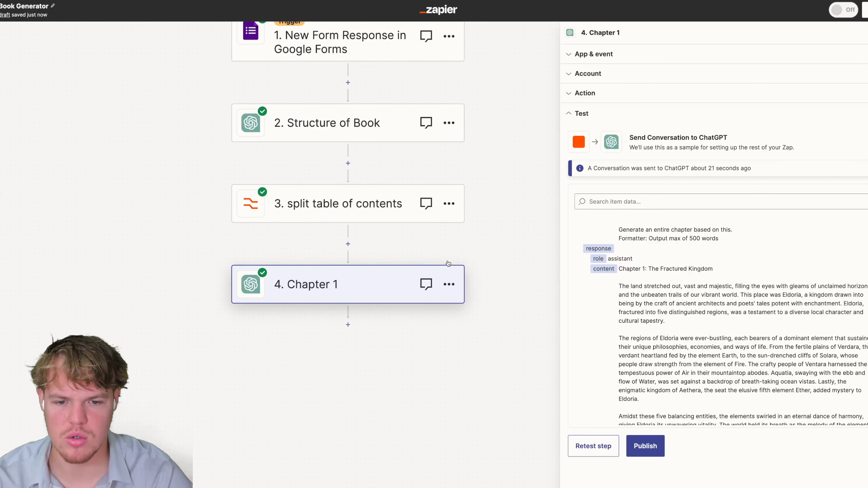
pyautogui.click(451, 286)
pyautogui.click(489, 293)
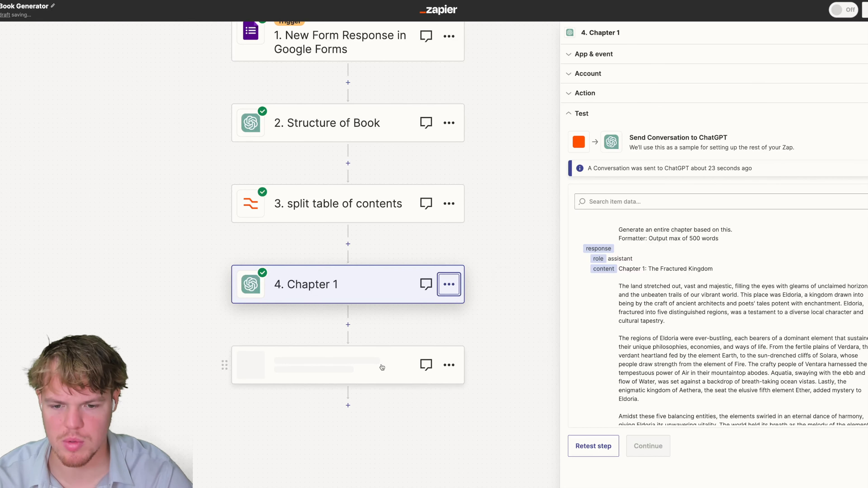
# Rename the duplicated step 5 to 'Chapter 1 - extention'.
pyautogui.click(448, 365)
pyautogui.click(486, 357)
pyautogui.write('Chapter')
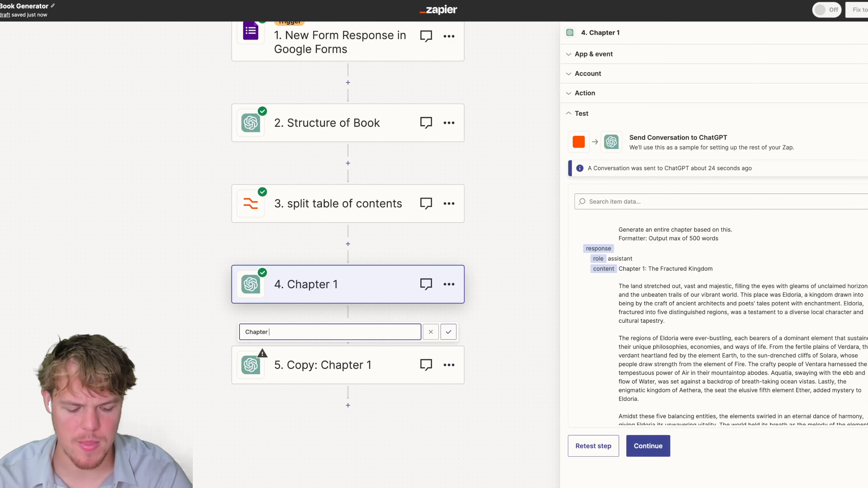
pyautogui.write(' 1 - extention')
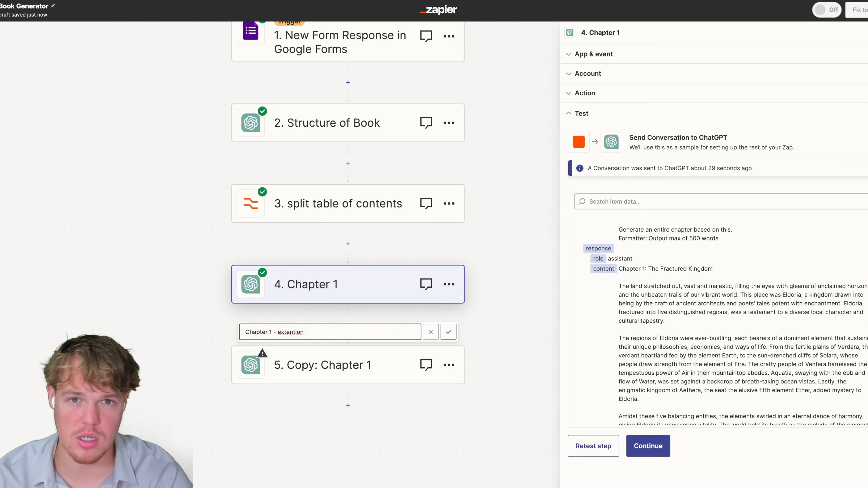
pyautogui.press('Return')
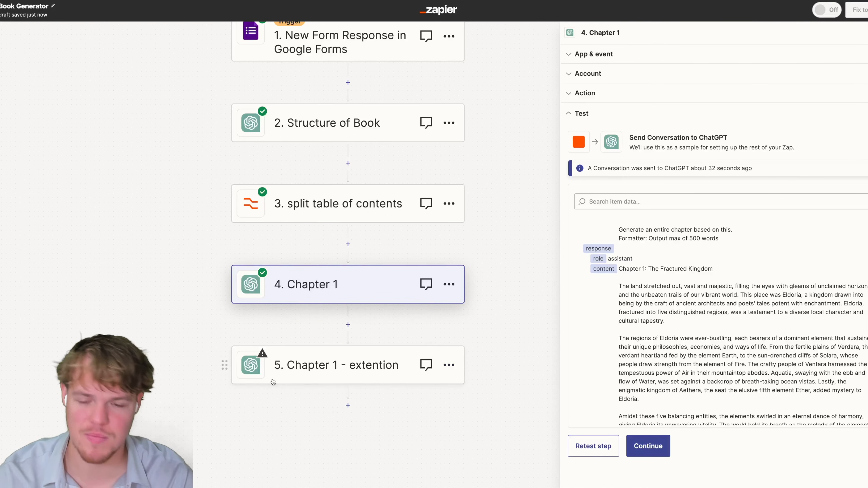
pyautogui.moveTo(184, 368); pyautogui.dragTo(161, 272)
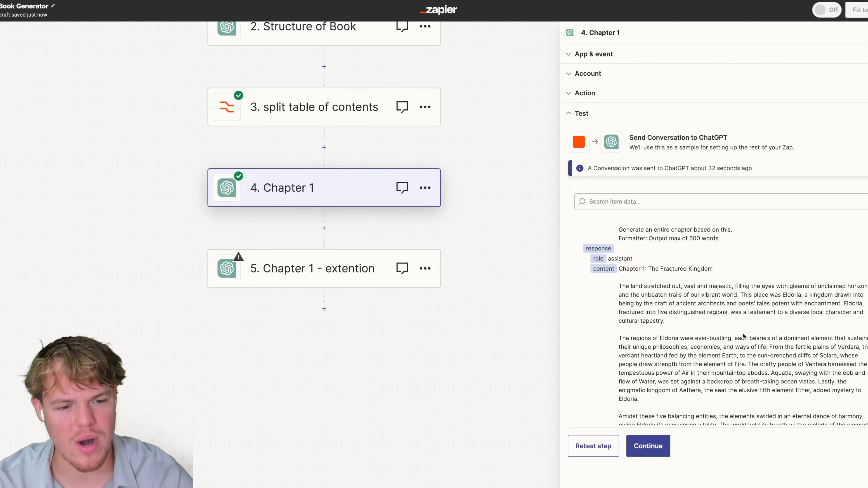
pyautogui.scroll(-5, 747, 322)
# Review Chapter 1's generated chapter text, then open the 'Chapter 1 - extention' step.
pyautogui.scroll(-4, 746, 323)
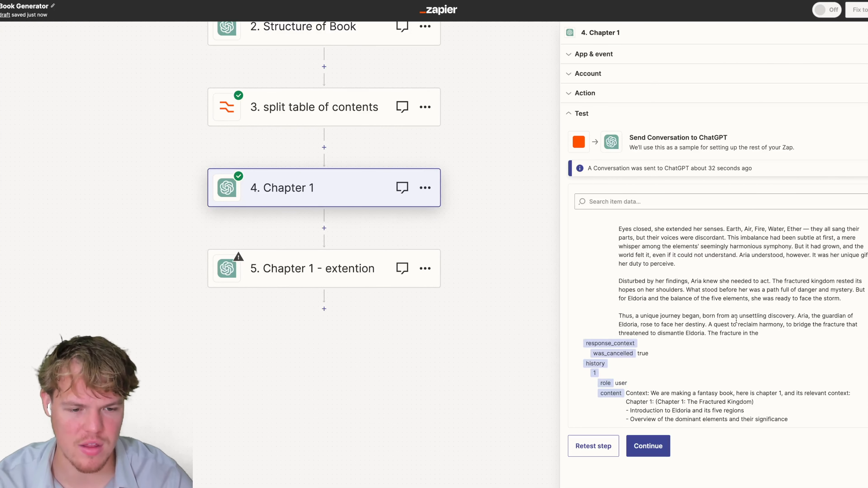
pyautogui.scroll(6, 735, 320)
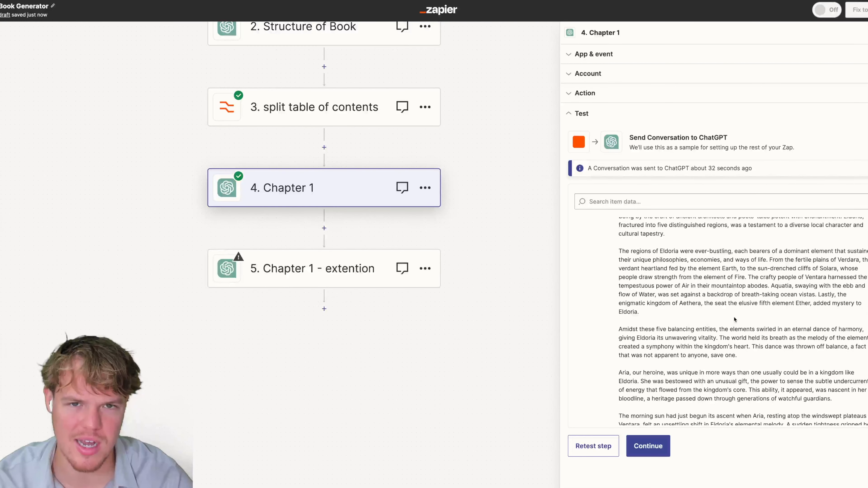
pyautogui.scroll(4, 734, 319)
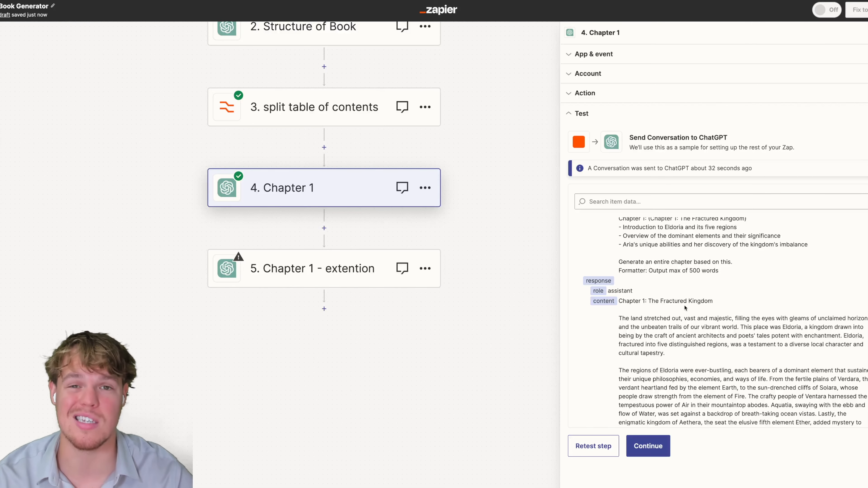
pyautogui.scroll(-10, 685, 307)
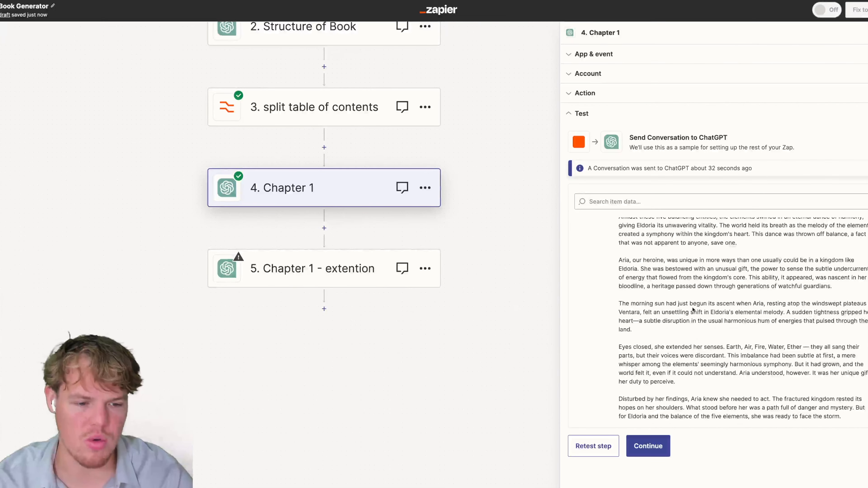
pyautogui.scroll(2, 693, 307)
pyautogui.scroll(6, 692, 308)
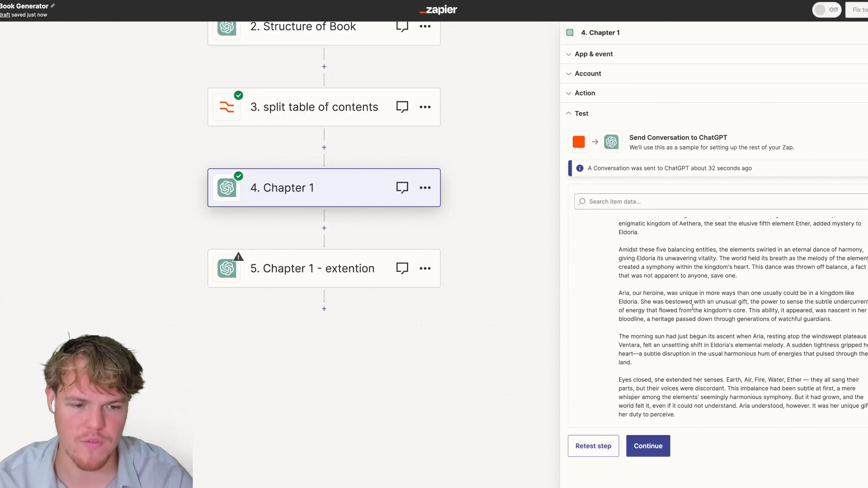
pyautogui.moveTo(622, 276); pyautogui.dragTo(770, 390)
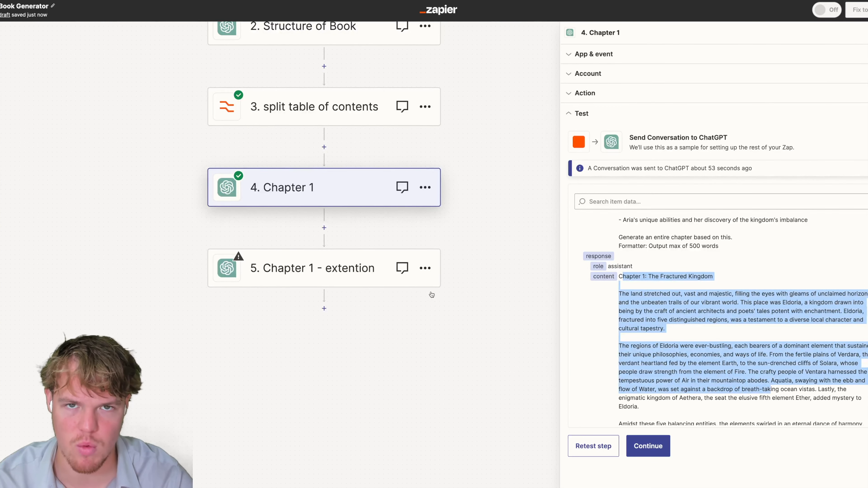
pyautogui.click(339, 269)
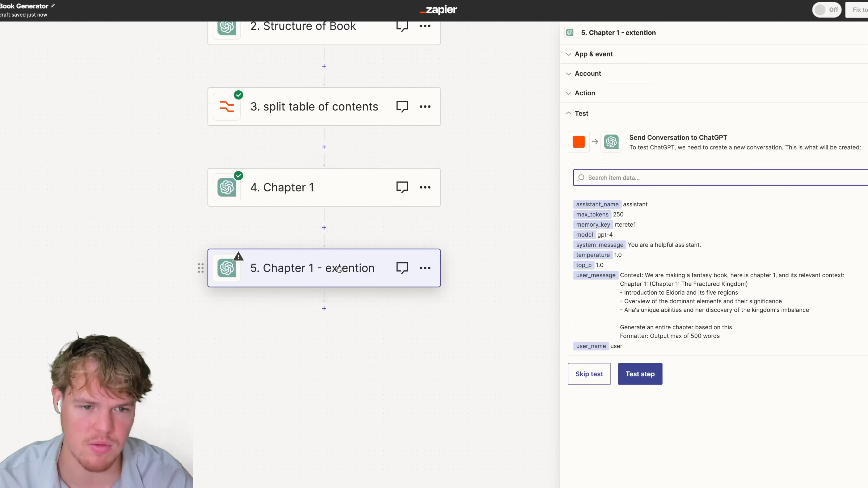
# Remove the extra Output Items and change the first prompt line to end 'the start of chapter 1:'.
pyautogui.click(623, 97)
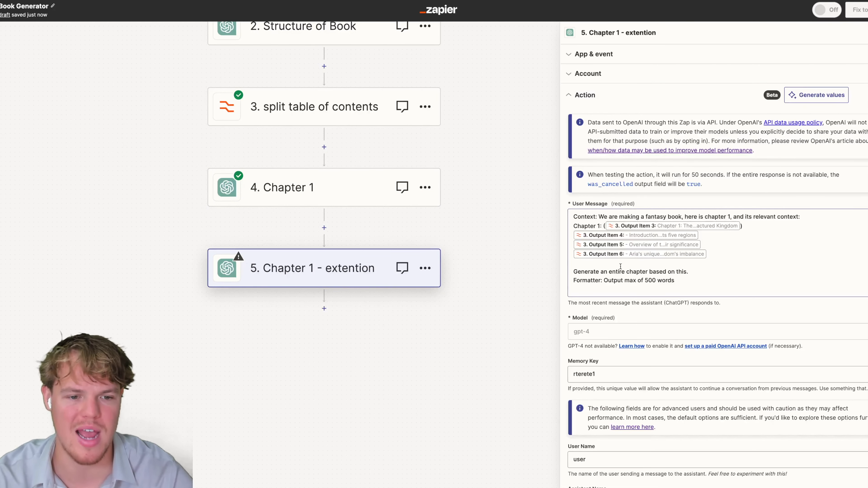
pyautogui.click(696, 254)
pyautogui.press('BackSpace')
pyautogui.press('BackSpace')
pyautogui.press('BackSpace')
pyautogui.press('BackSpace')
pyautogui.press('BackSpace')
pyautogui.press('BackSpace')
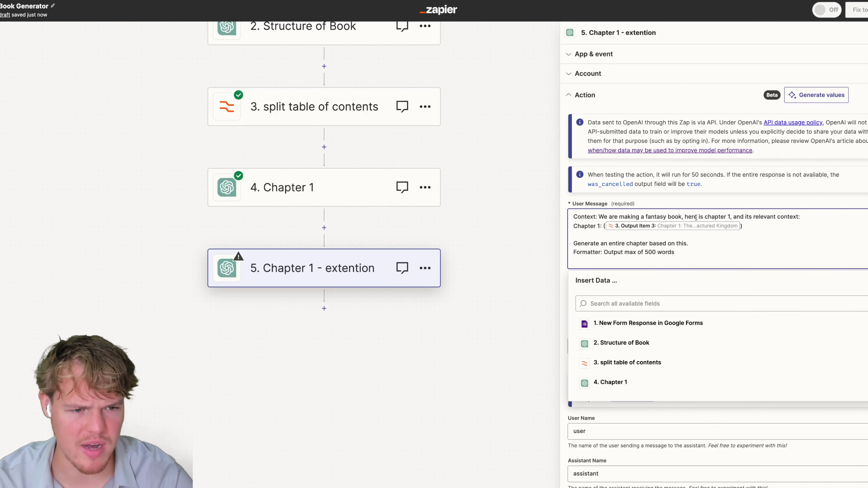
pyautogui.moveTo(732, 217); pyautogui.dragTo(812, 213)
pyautogui.click(747, 217)
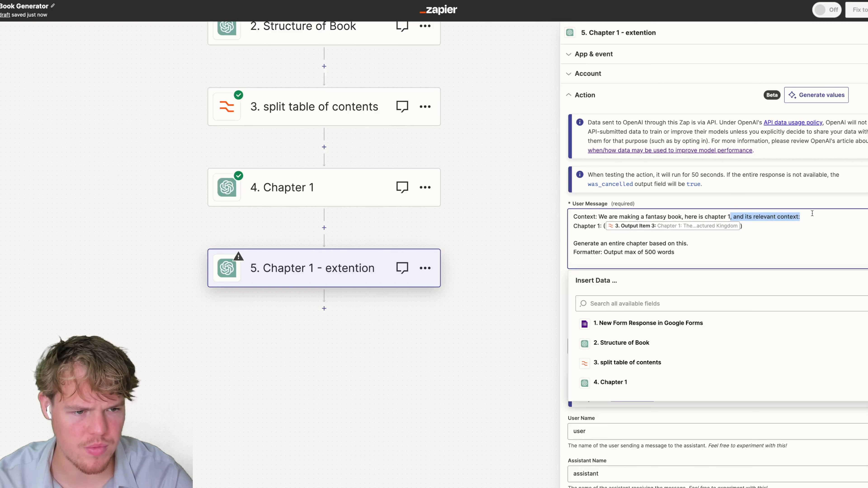
pyautogui.press('BackSpace')
pyautogui.press('BackSpace')
pyautogui.press('BackSpace')
pyautogui.press('BackSpace')
pyautogui.press('BackSpace')
pyautogui.press('BackSpace')
pyautogui.press('BackSpace')
pyautogui.press('BackSpace')
pyautogui.press('BackSpace')
pyautogui.press('BackSpace')
pyautogui.write('the start of chapter 1:')
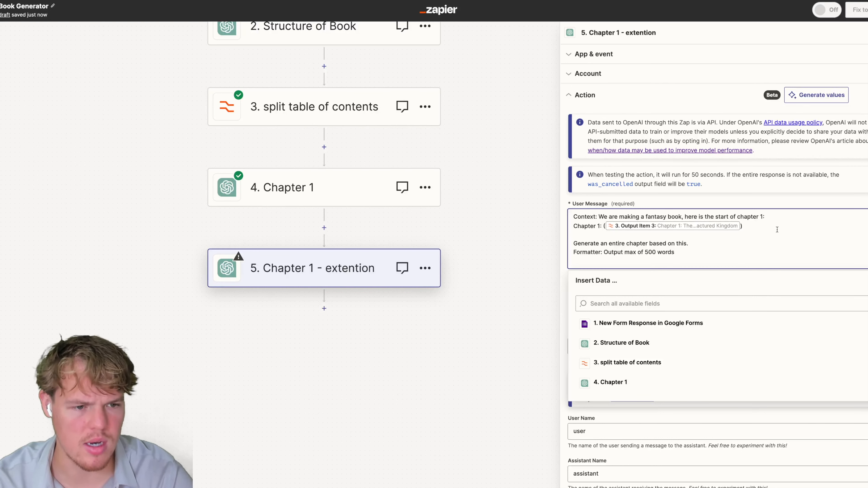
# Replace the chapter title data with 'Start of' and Chapter 1's Reply.
pyautogui.click(741, 227)
pyautogui.press('BackSpace')
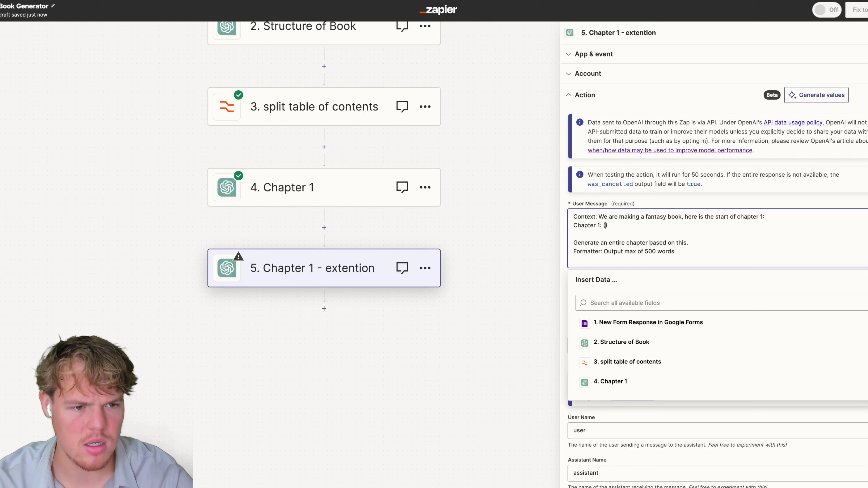
pyautogui.write('SD')
pyautogui.press('BackSpace')
pyautogui.press('BackSpace')
pyautogui.write('Start of')
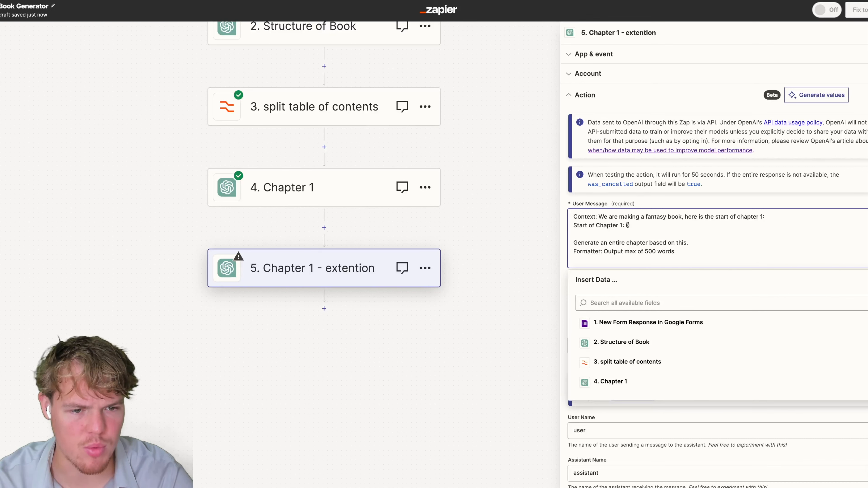
pyautogui.click(612, 382)
pyautogui.scroll(-6, 684, 274)
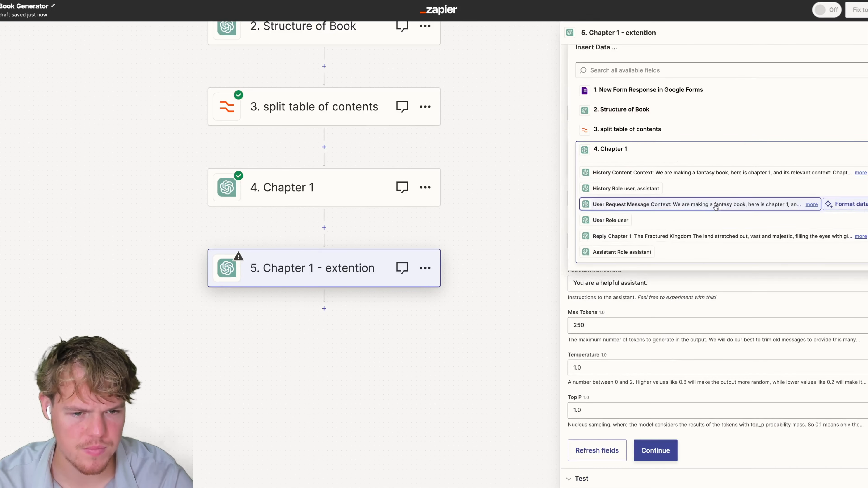
pyautogui.click(702, 236)
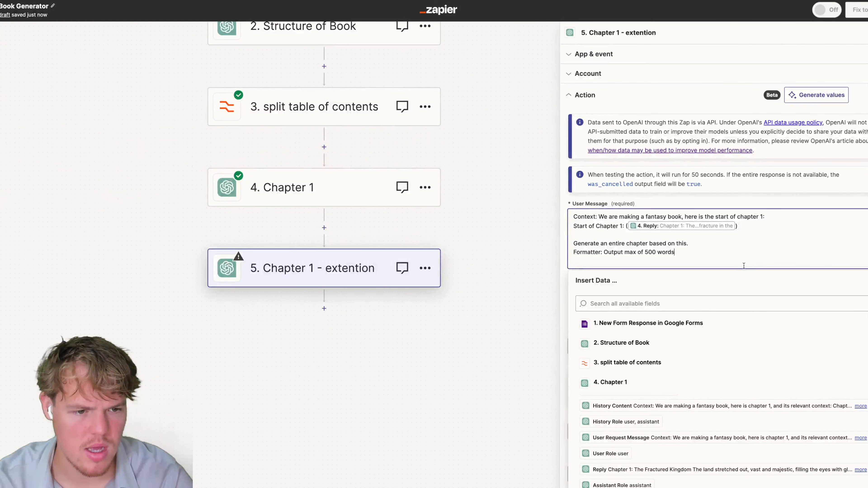
pyautogui.click(821, 206)
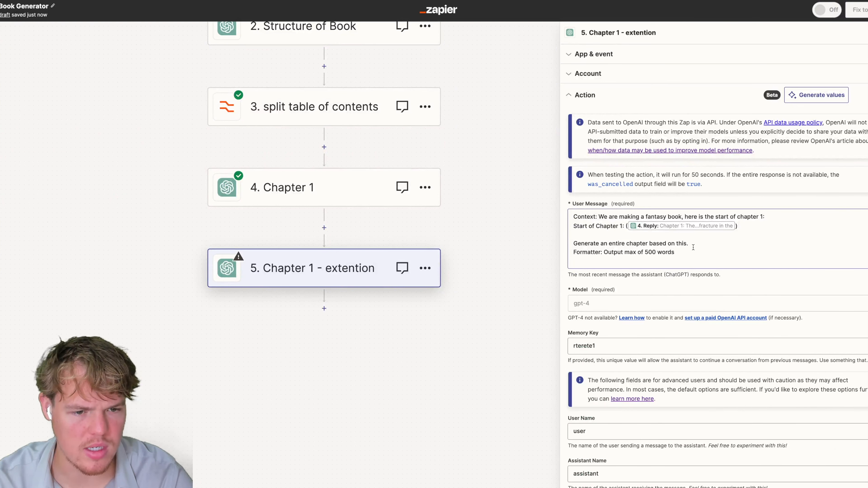
# Reword the instruction to 'Generate the rest of this chapter' and set Memory Key rterete12.
pyautogui.doubleClick(613, 243)
pyautogui.press('BackSpace')
pyautogui.press('BackSpace')
pyautogui.press('BackSpace')
pyautogui.press('BackSpace')
pyautogui.write('the rest of this c')
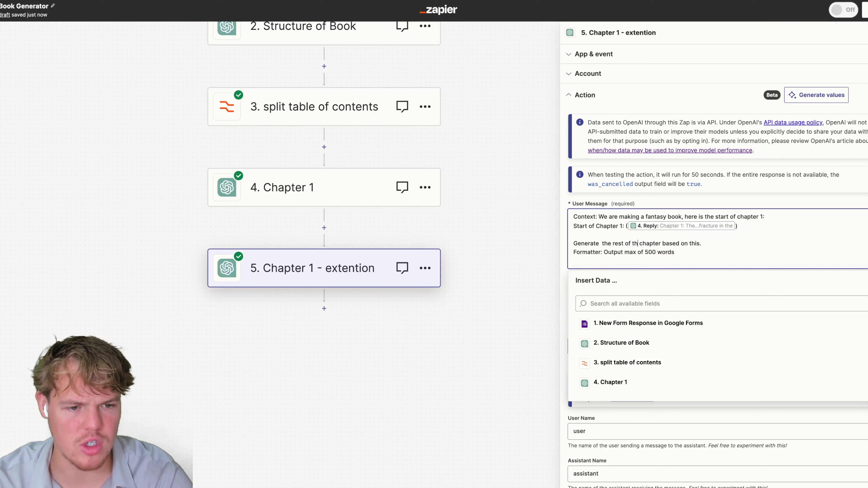
pyautogui.press('BackSpace')
pyautogui.press('BackSpace')
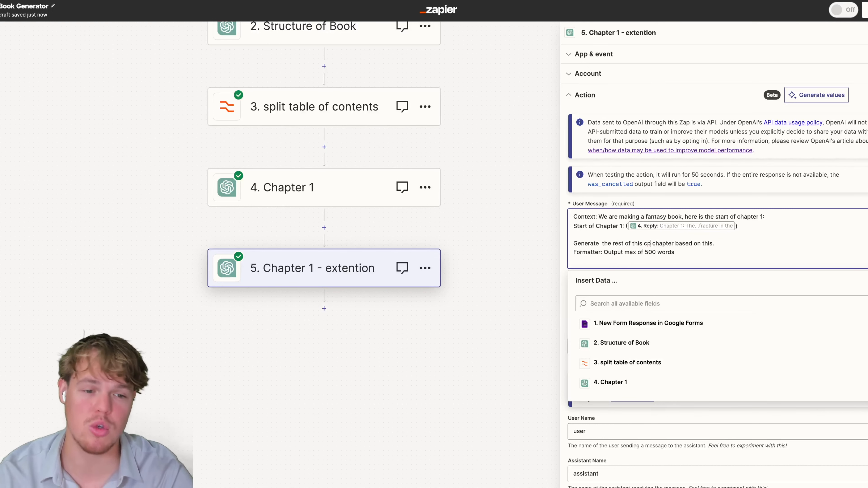
pyautogui.write('chapt')
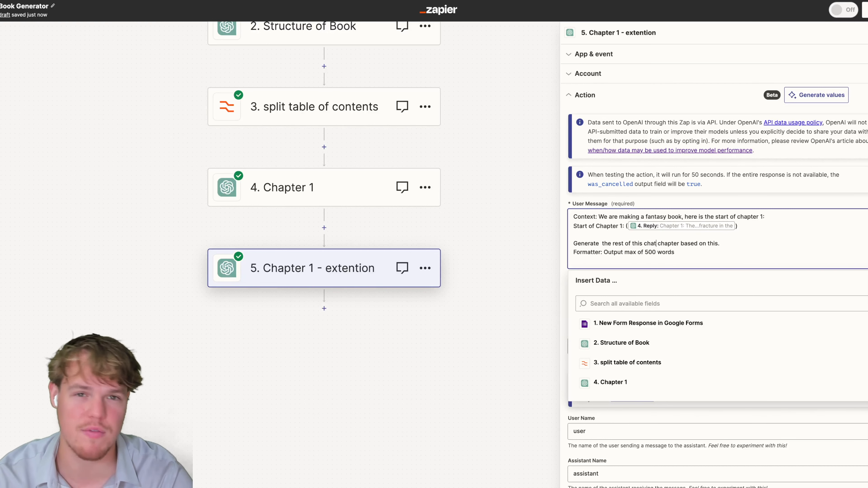
pyautogui.write('er')
pyautogui.press('BackSpace')
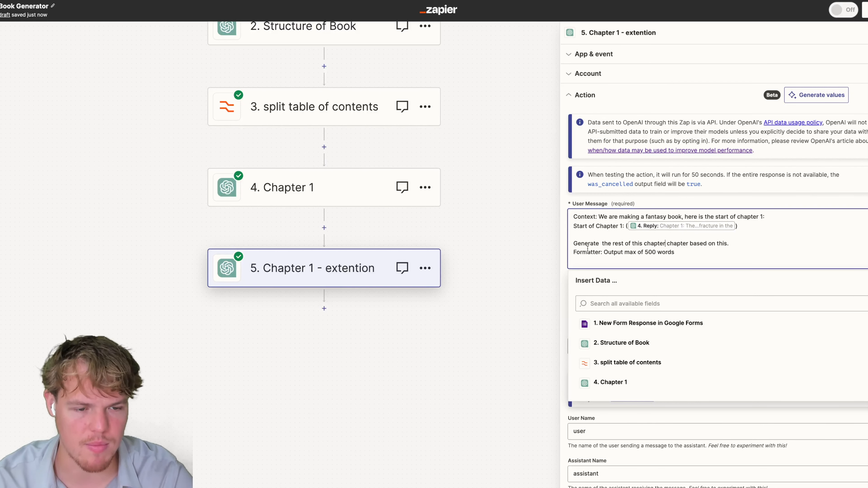
pyautogui.click(601, 243)
pyautogui.press('BackSpace')
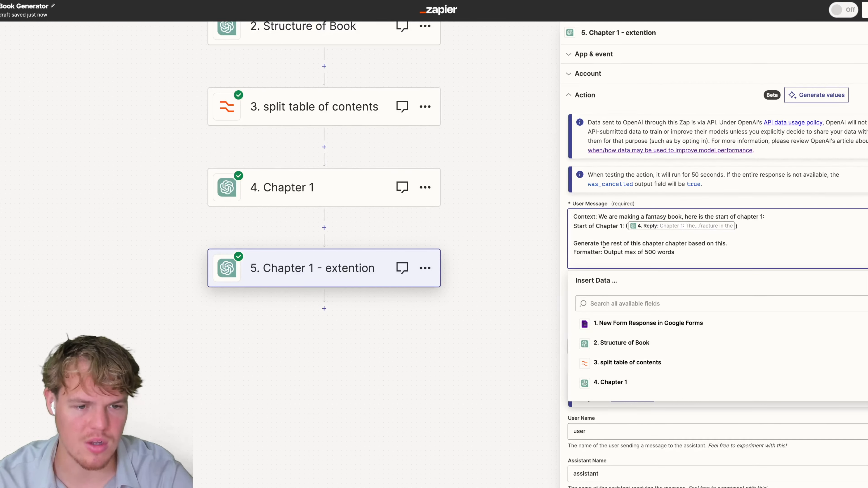
pyautogui.click(563, 258)
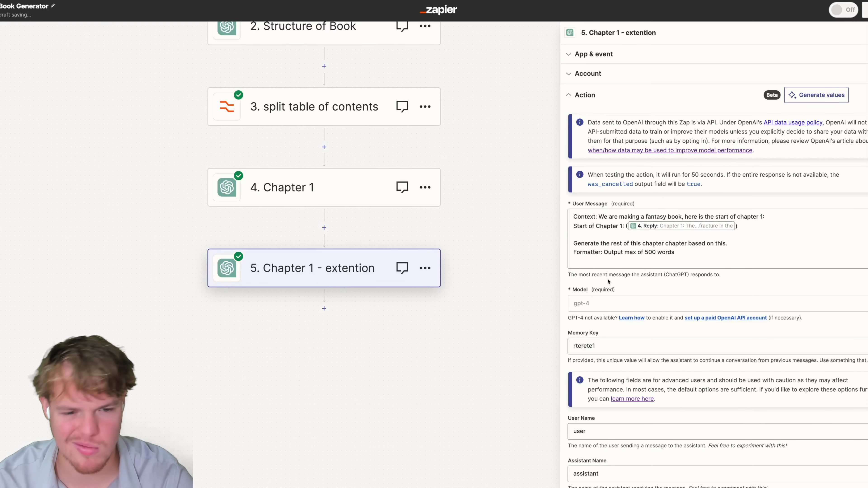
pyautogui.click(621, 346)
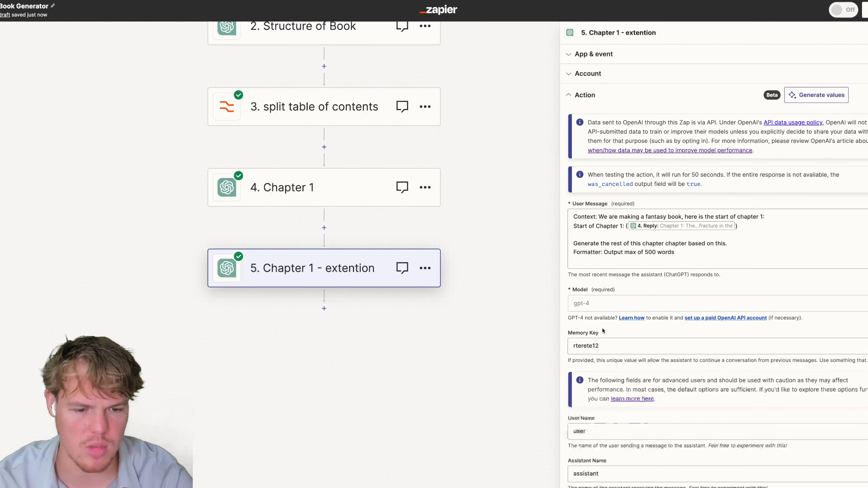
pyautogui.scroll(-7, 656, 445)
pyautogui.click(656, 449)
pyautogui.scroll(-3, 632, 376)
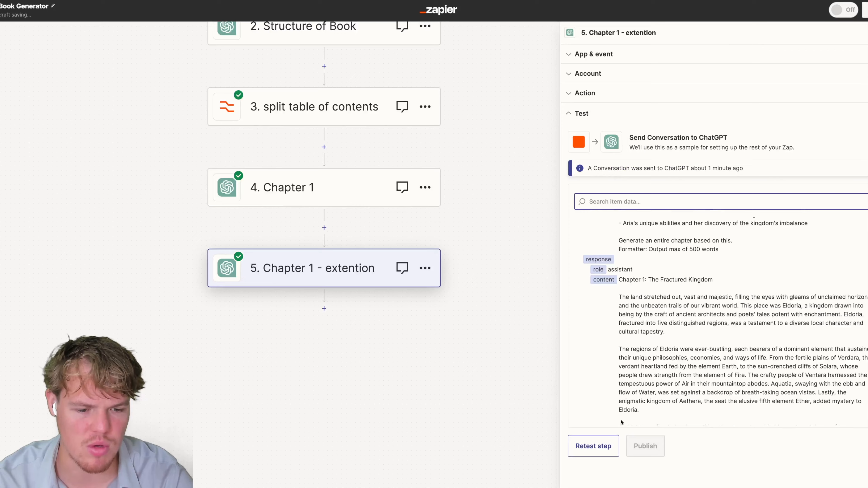
pyautogui.click(594, 446)
pyautogui.scroll(-5, 647, 317)
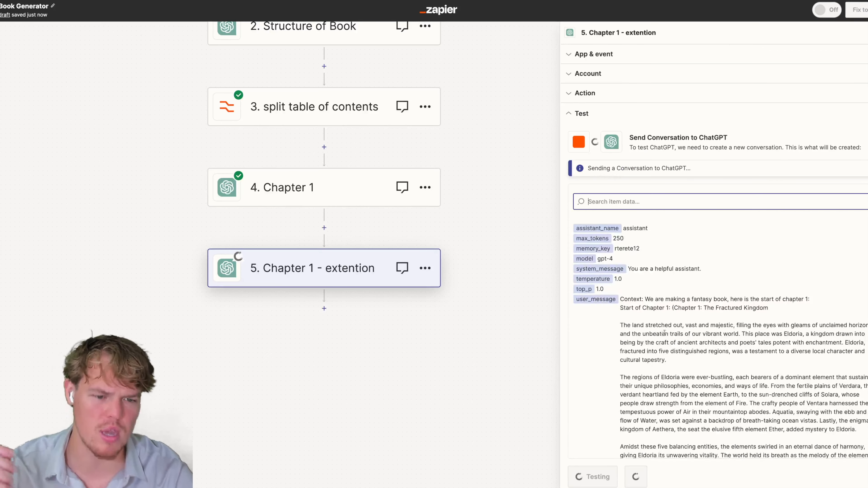
pyautogui.scroll(-10, 684, 335)
pyautogui.scroll(-1, 703, 344)
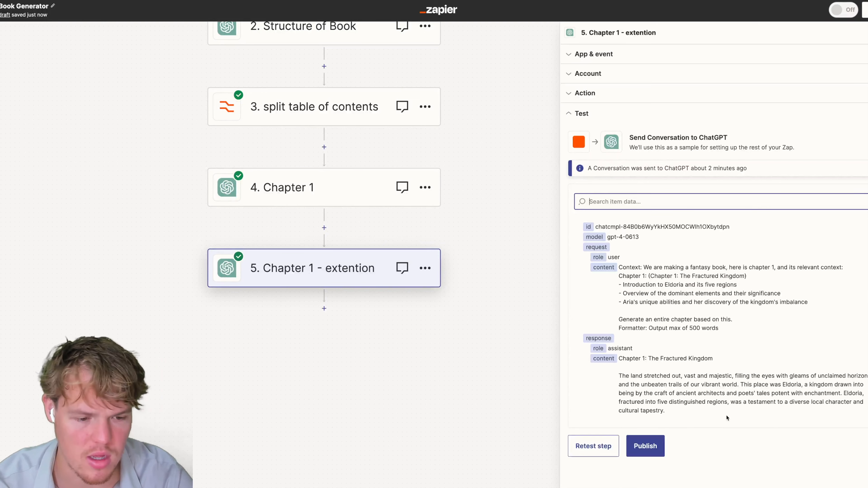
pyautogui.scroll(-10, 680, 328)
pyautogui.scroll(-5, 679, 328)
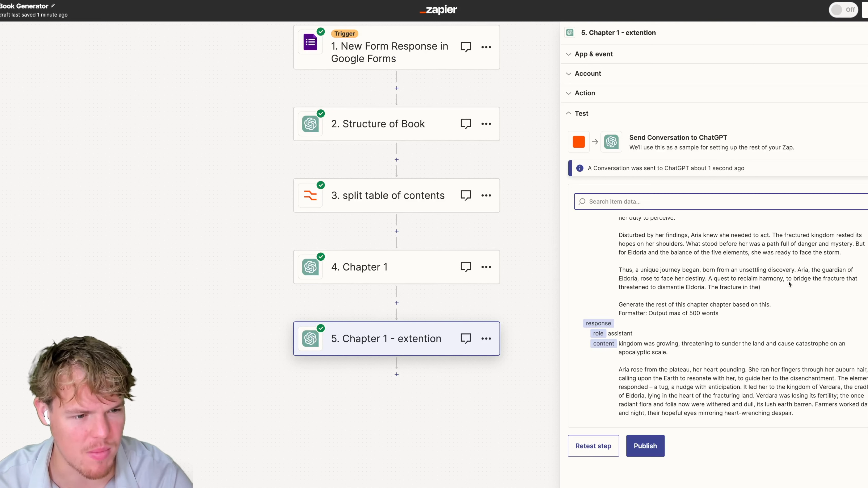
pyautogui.scroll(-1, 684, 279)
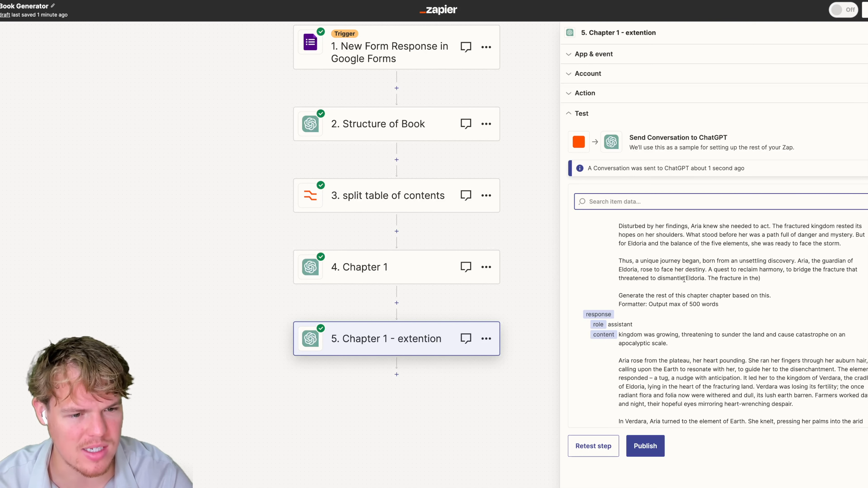
pyautogui.scroll(-1, 697, 281)
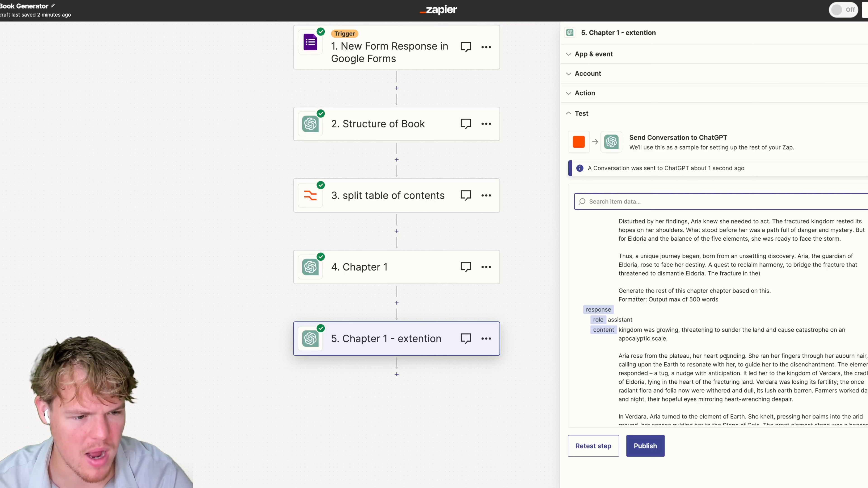
pyautogui.scroll(-1, 831, 358)
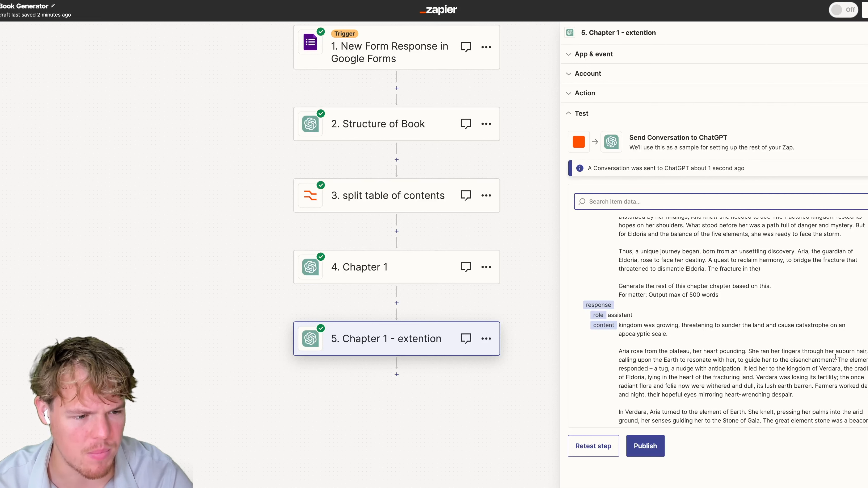
pyautogui.scroll(-1, 820, 354)
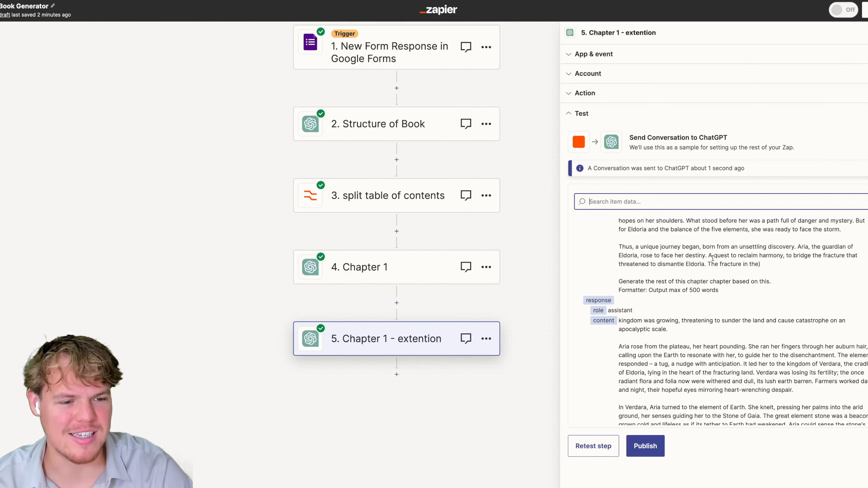
pyautogui.tripleClick(620, 320)
pyautogui.click(688, 324)
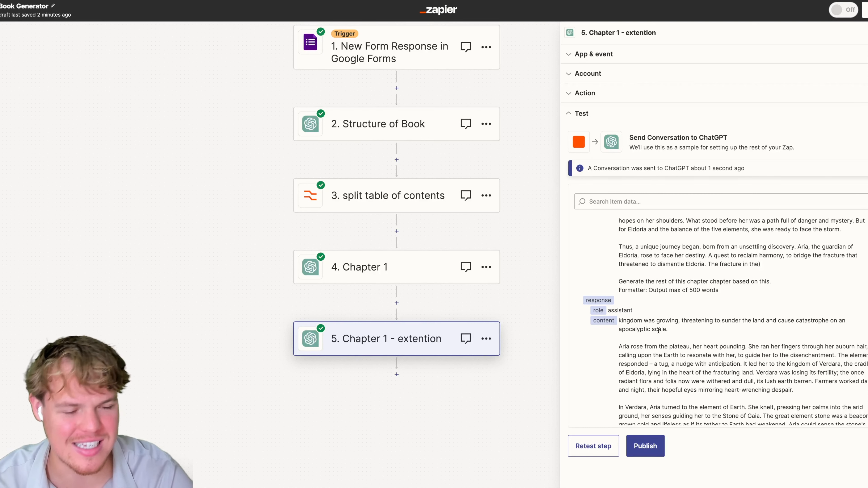
pyautogui.scroll(1, 658, 330)
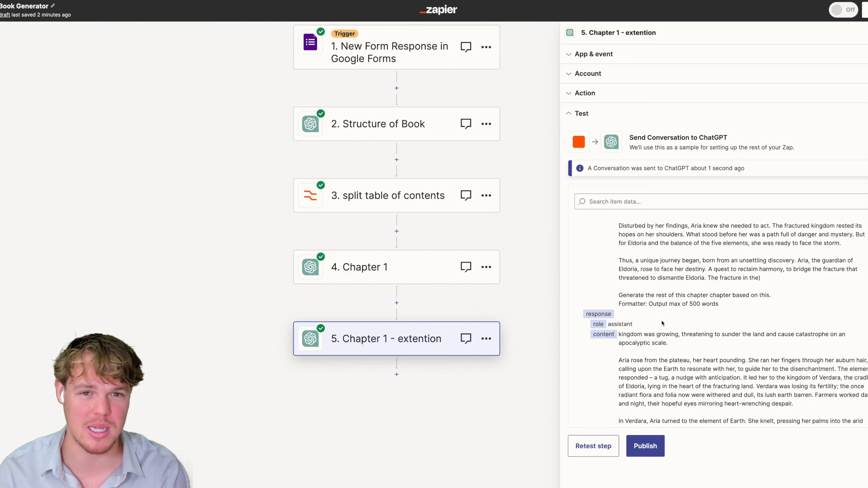
pyautogui.scroll(-10, 662, 323)
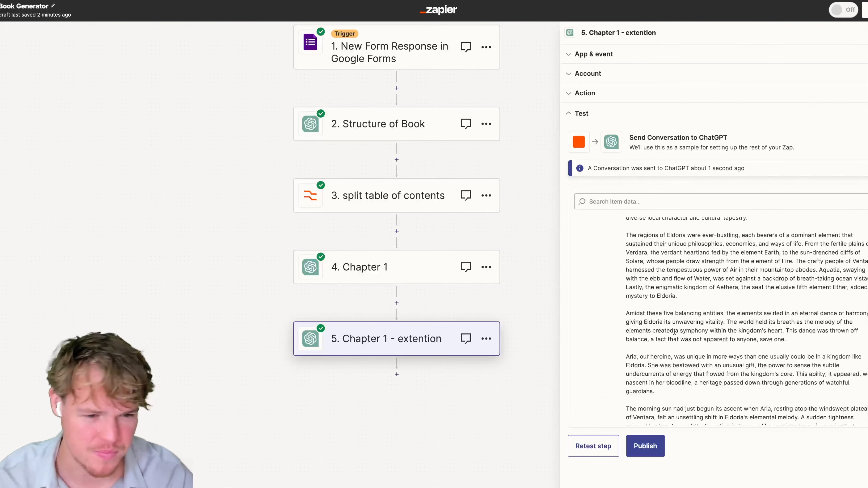
pyautogui.scroll(10, 673, 333)
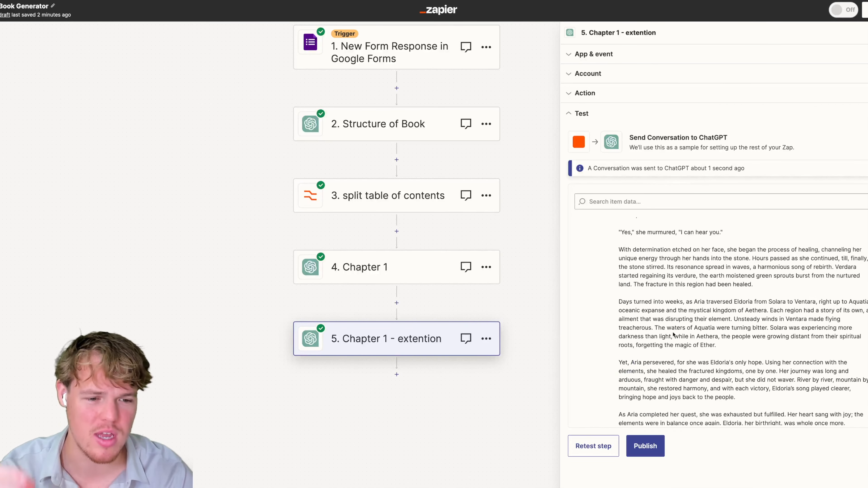
pyautogui.scroll(1, 514, 321)
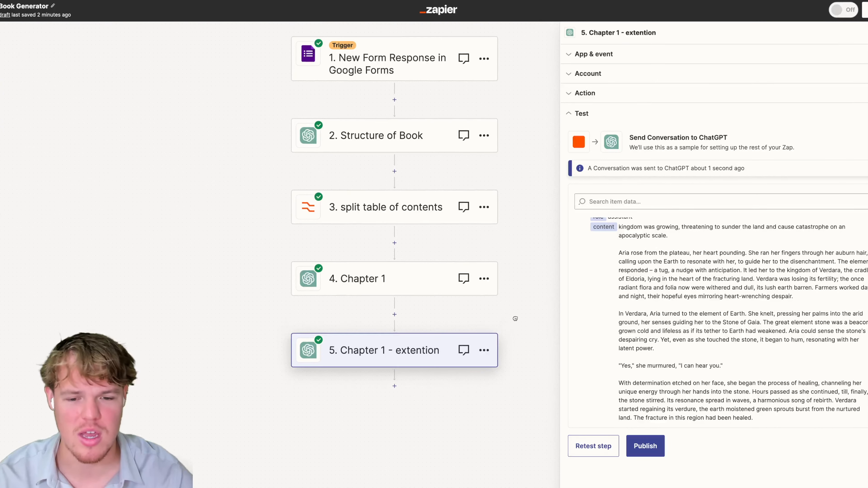
# Add an empty step after 'Chapter 1 - extention' and review Chapter 1's prompt.
pyautogui.click(394, 387)
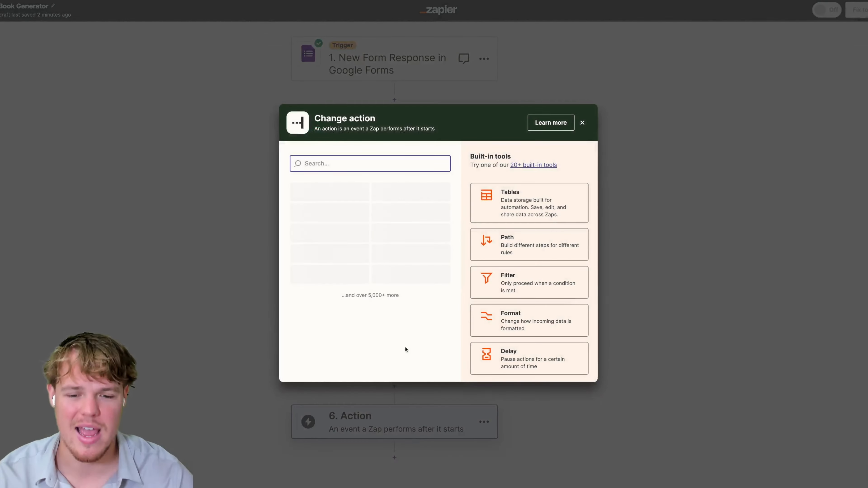
pyautogui.click(582, 122)
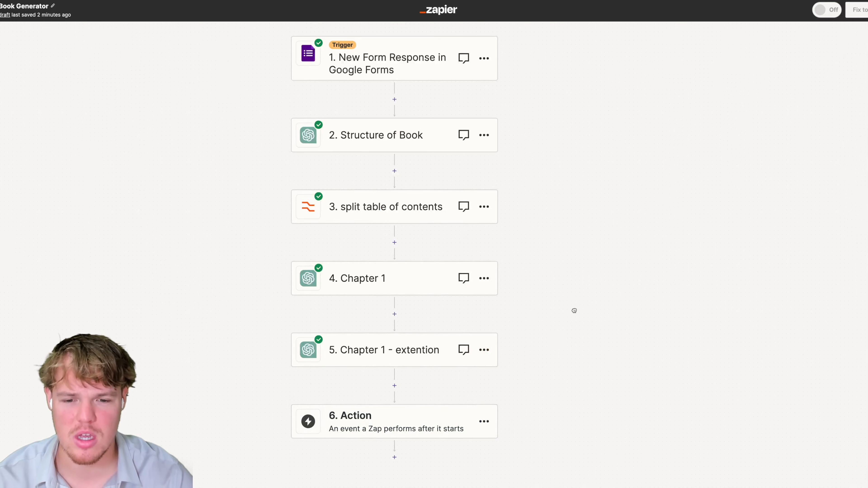
pyautogui.scroll(-1, 533, 205)
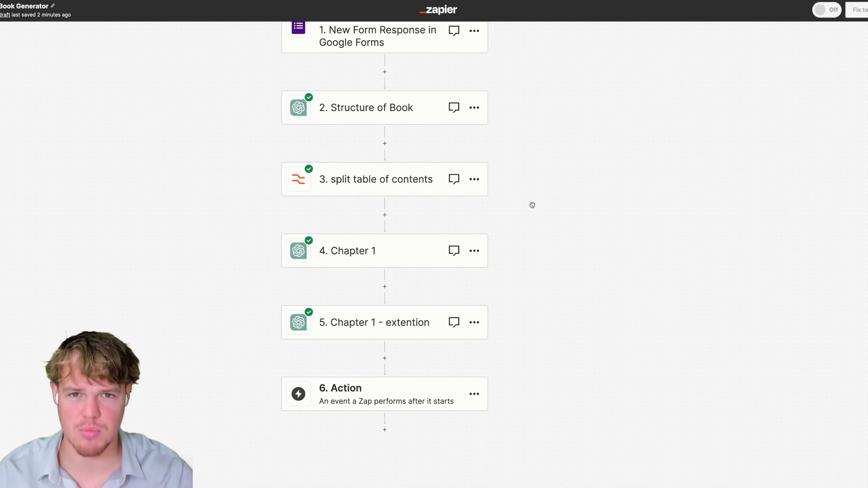
pyautogui.click(380, 253)
pyautogui.click(602, 204)
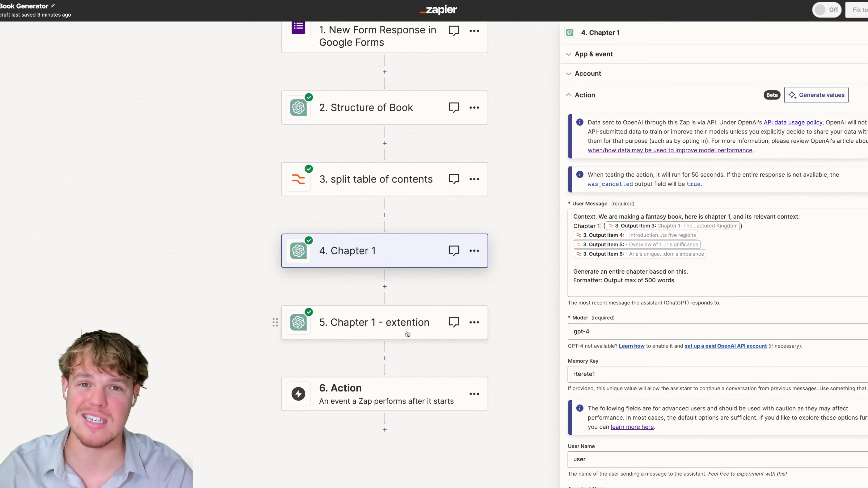
pyautogui.moveTo(215, 324); pyautogui.dragTo(211, 291)
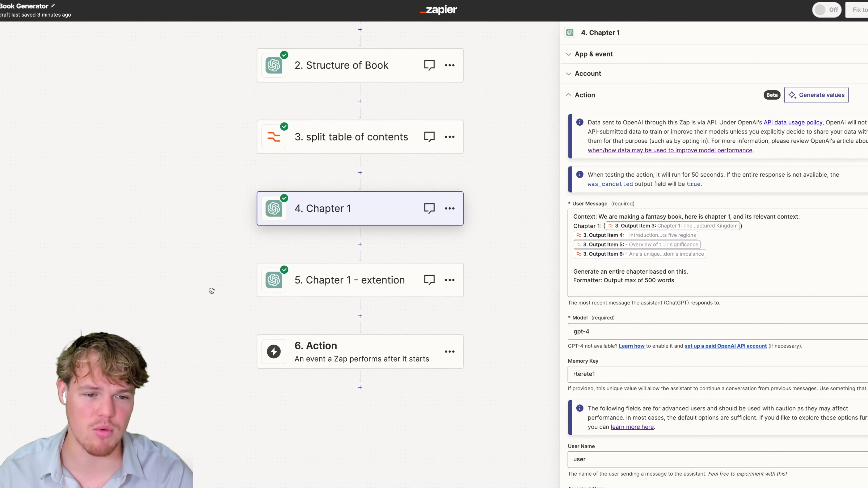
pyautogui.moveTo(728, 260); pyautogui.dragTo(560, 223)
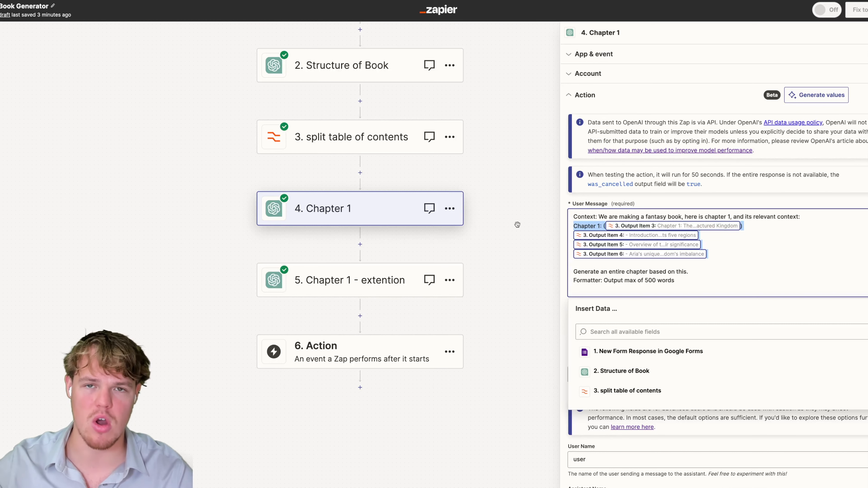
pyautogui.click(531, 230)
pyautogui.click(741, 251)
# Duplicate the Chapter 1 step and move the copy below 'Chapter 1 - extention'.
pyautogui.click(451, 213)
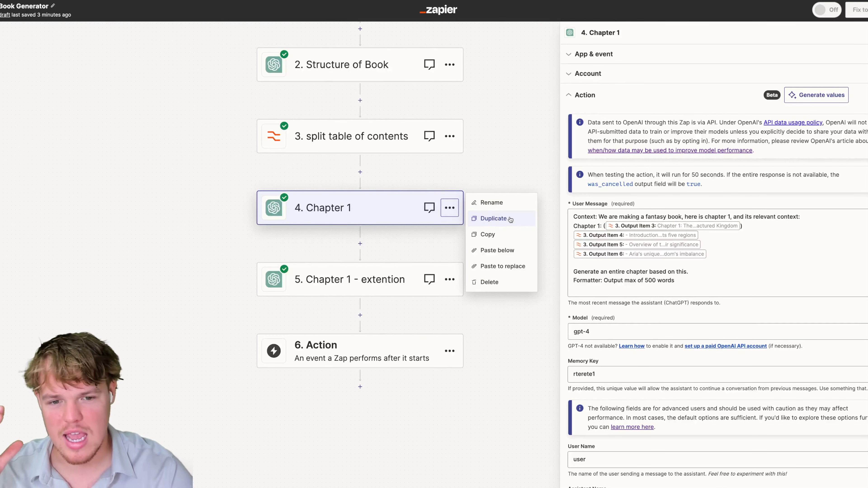
pyautogui.click(502, 221)
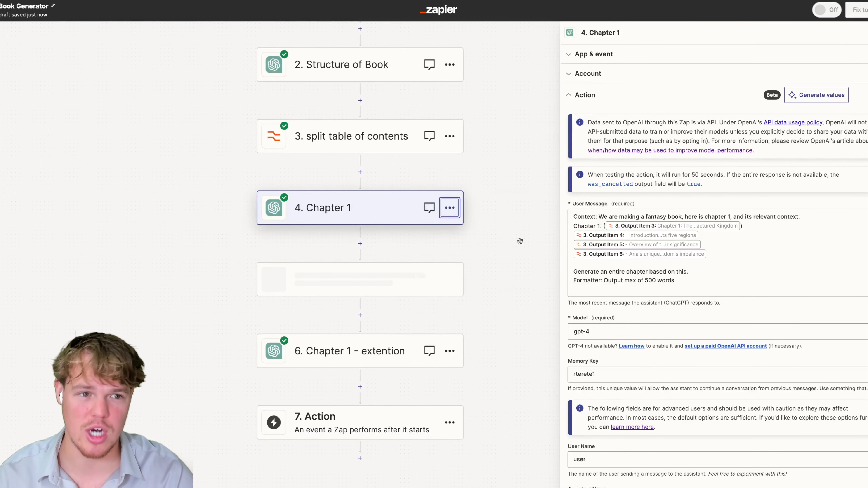
pyautogui.click(865, 33)
pyautogui.moveTo(630, 126); pyautogui.dragTo(667, 104)
pyautogui.moveTo(290, 257); pyautogui.dragTo(316, 350)
pyautogui.click(368, 327)
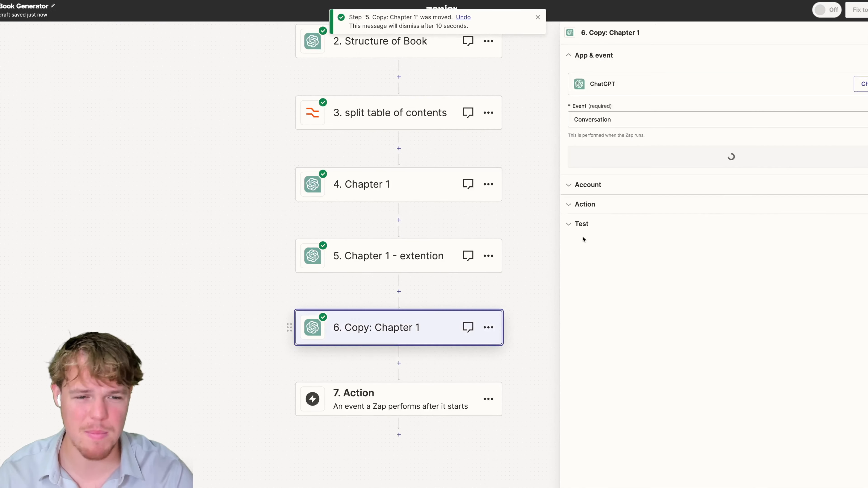
# Change the Chapter line to 'Context of Chapter' and drop the relevant-context phrase.
pyautogui.click(601, 210)
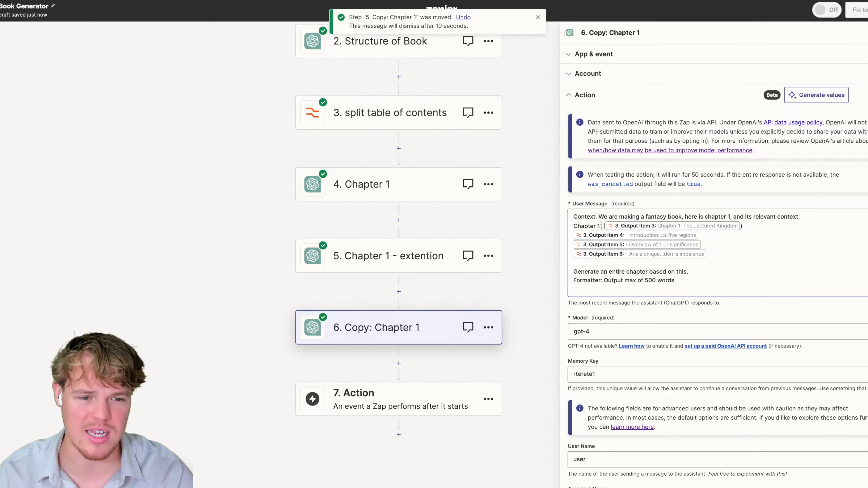
pyautogui.click(605, 226)
pyautogui.press('BackSpace')
pyautogui.press('BackSpace')
pyautogui.write('Cp')
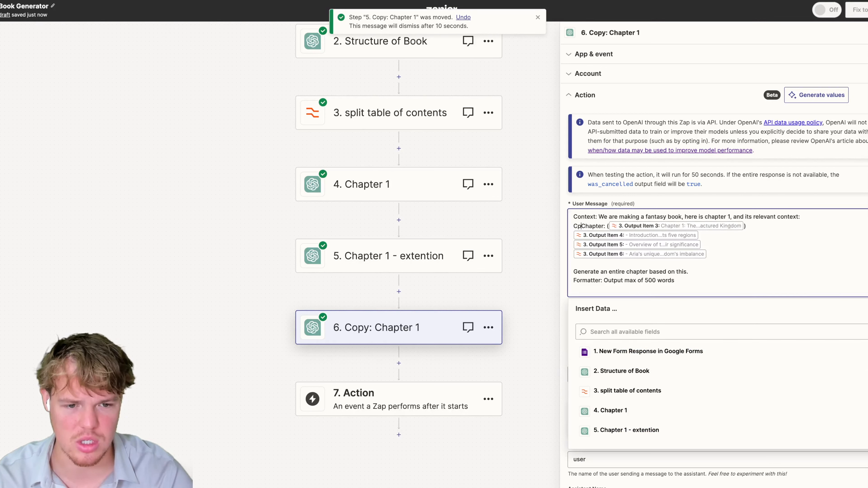
pyautogui.press('BackSpace')
pyautogui.write('ontec')
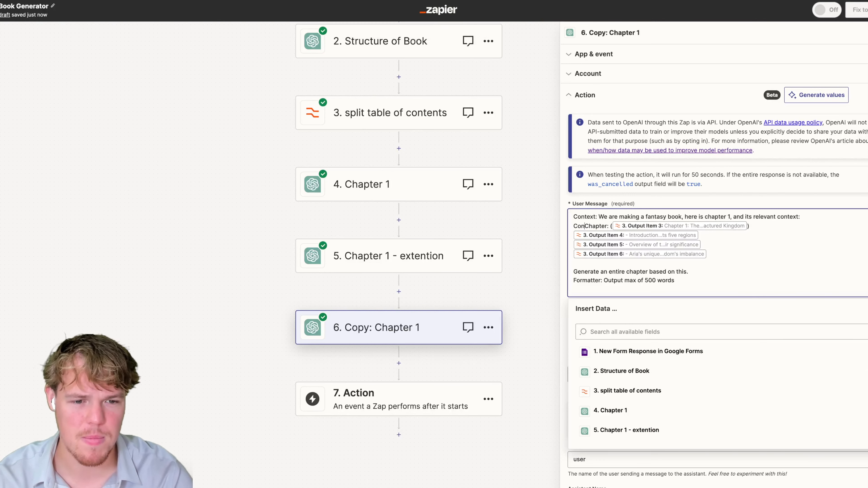
pyautogui.write('t of')
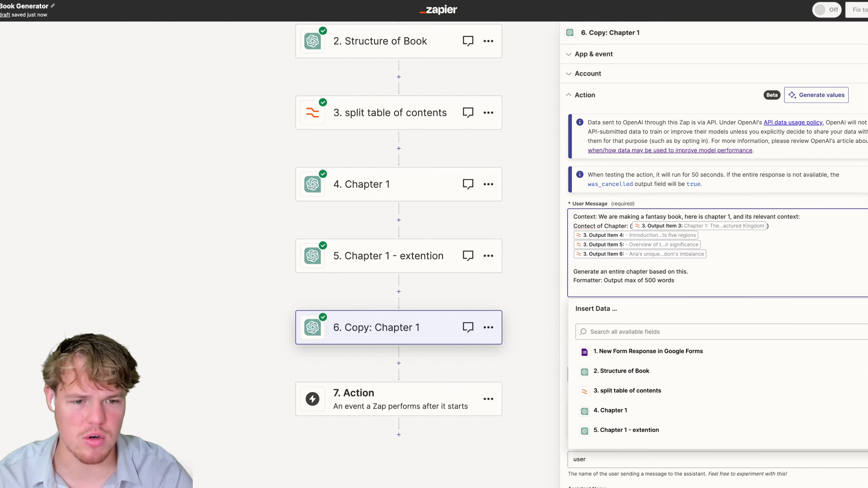
pyautogui.rightClick(583, 226)
pyautogui.click(612, 248)
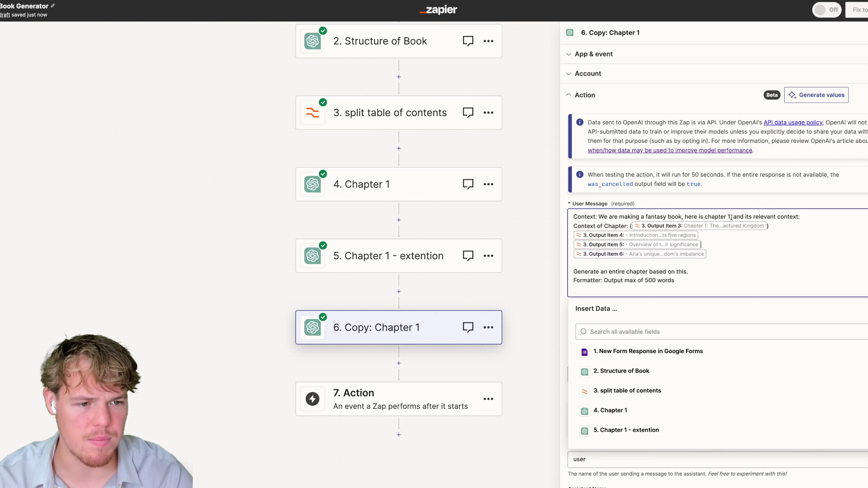
pyautogui.moveTo(730, 218); pyautogui.dragTo(816, 215)
pyautogui.press('BackSpace')
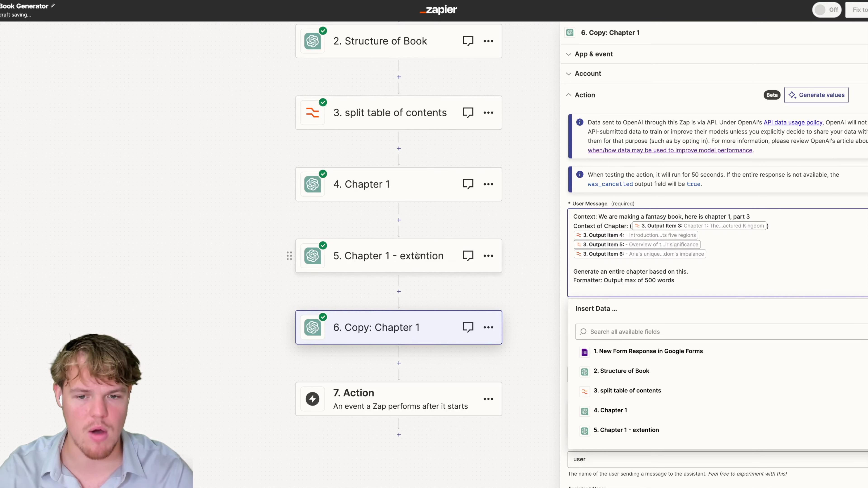
# Reword the instruction for the 3rd part, add Tone and author-style lines, then delete the copy.
pyautogui.moveTo(639, 252); pyautogui.dragTo(578, 219)
pyautogui.click(712, 250)
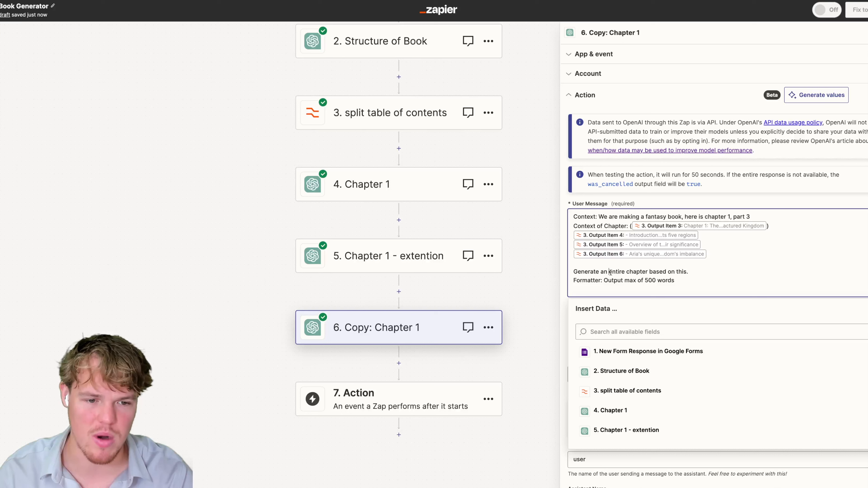
pyautogui.moveTo(609, 272); pyautogui.dragTo(702, 273)
pyautogui.write('the 3 rd part of this')
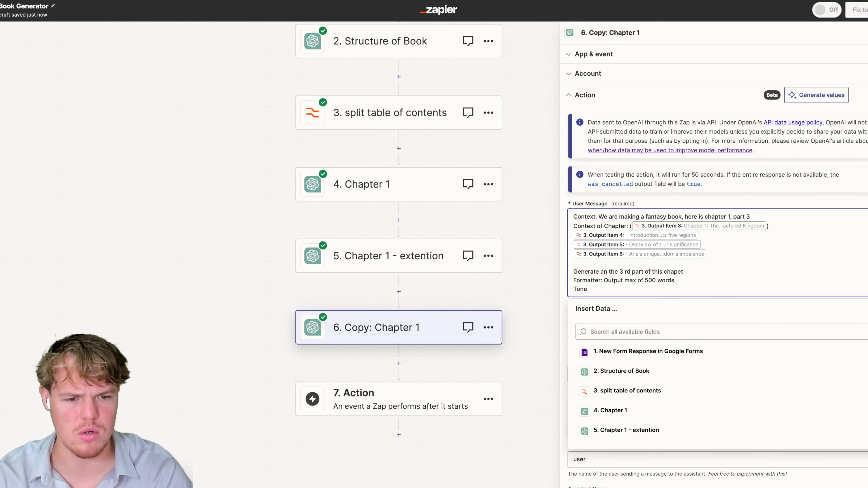
pyautogui.press('Return')
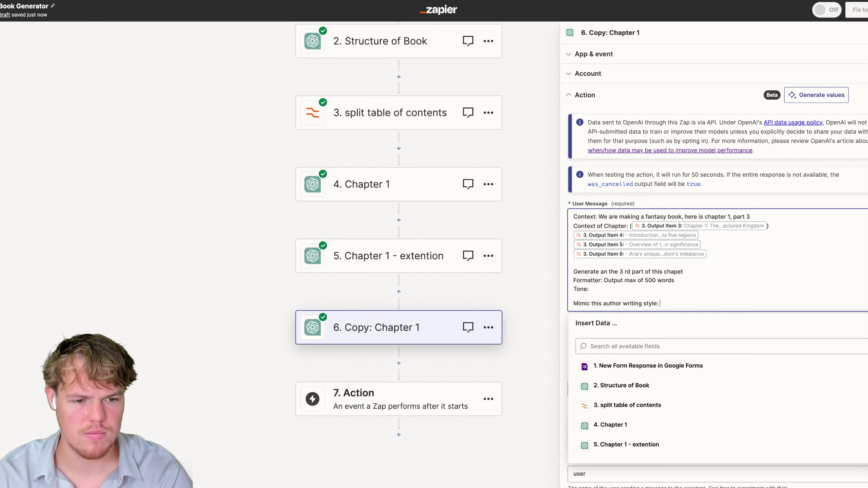
pyautogui.press('Return')
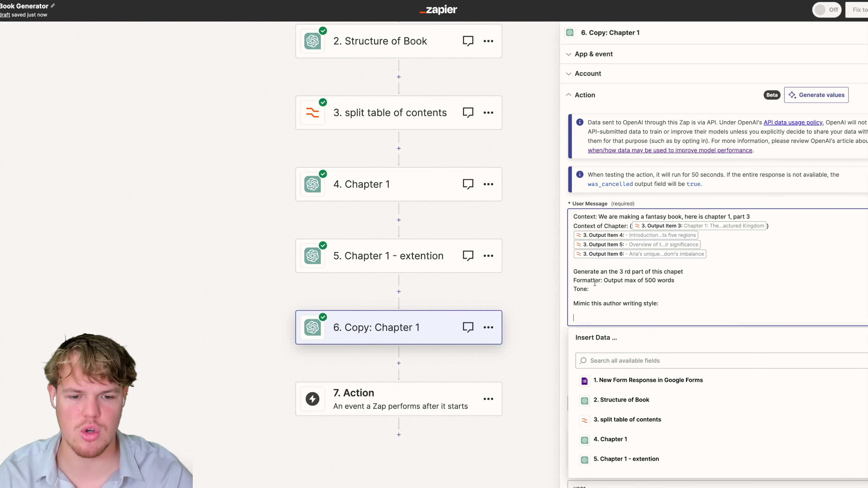
pyautogui.click(518, 309)
pyautogui.click(488, 328)
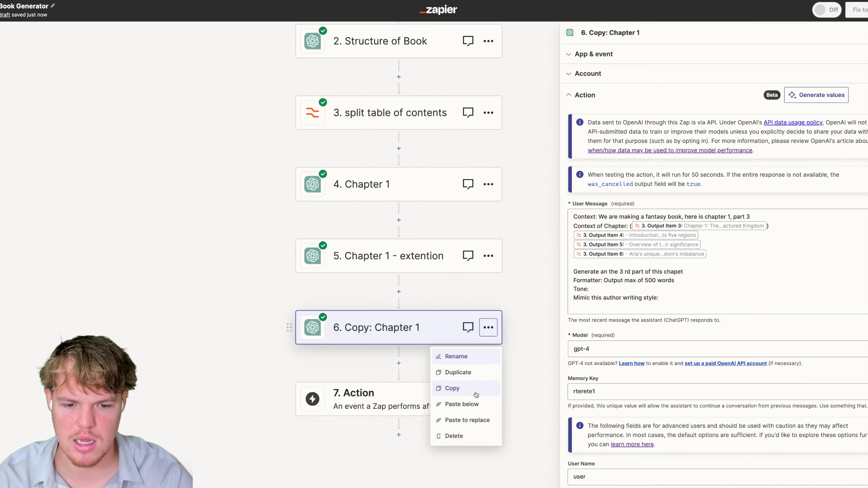
pyautogui.click(463, 435)
# Make step 6 a Google Docs 'Create Document from Text' action with a connected account.
pyautogui.click(404, 323)
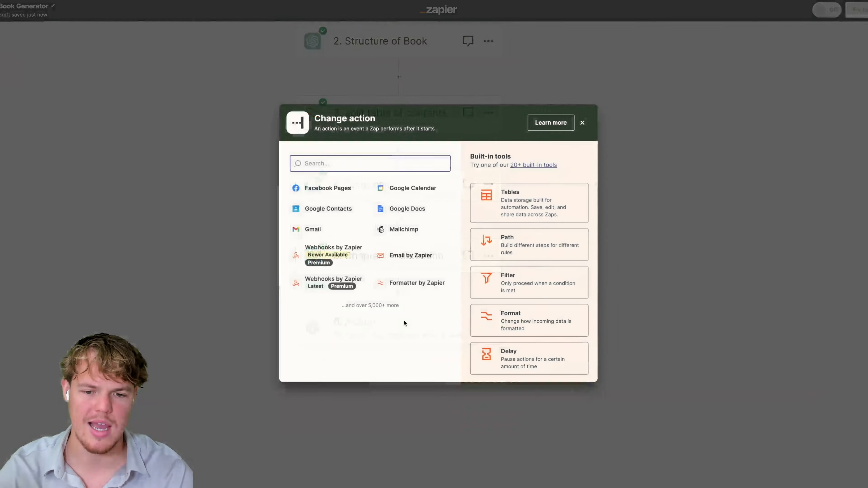
pyautogui.write('gogole')
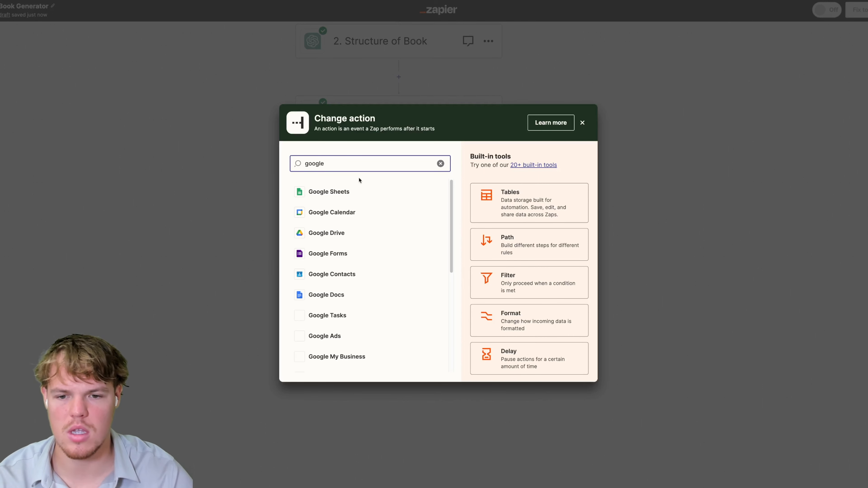
pyautogui.click(327, 296)
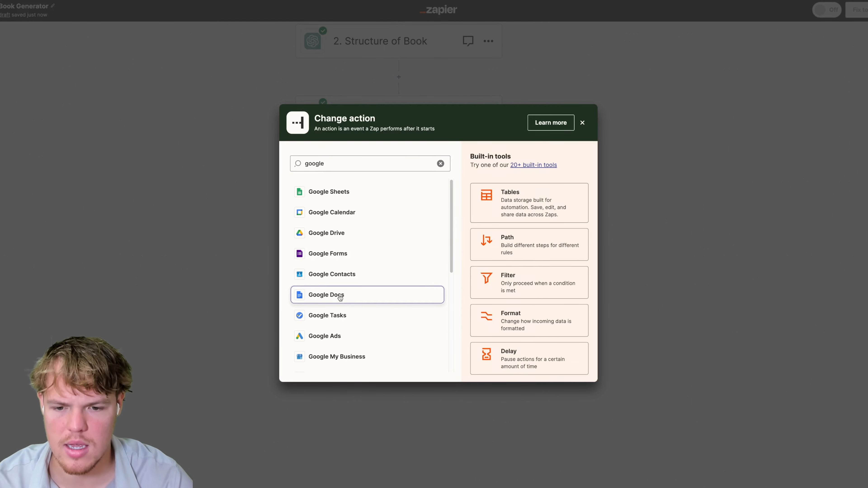
pyautogui.click(634, 118)
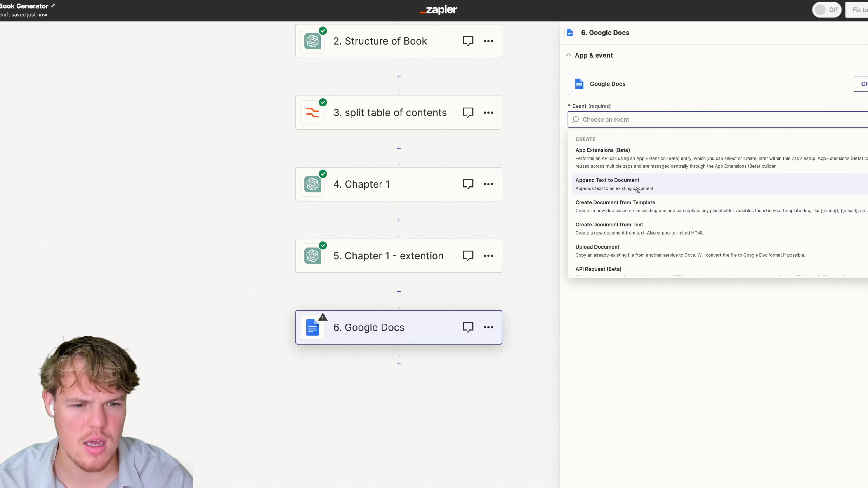
pyautogui.click(620, 227)
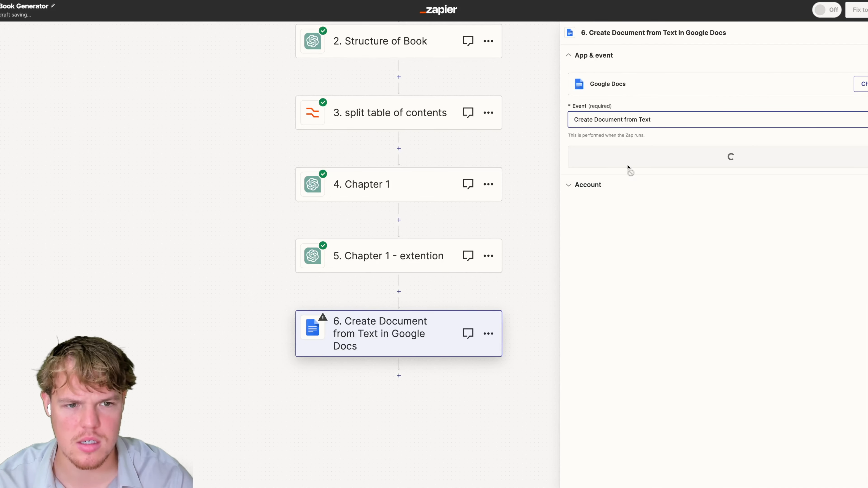
pyautogui.click(655, 158)
pyautogui.click(807, 108)
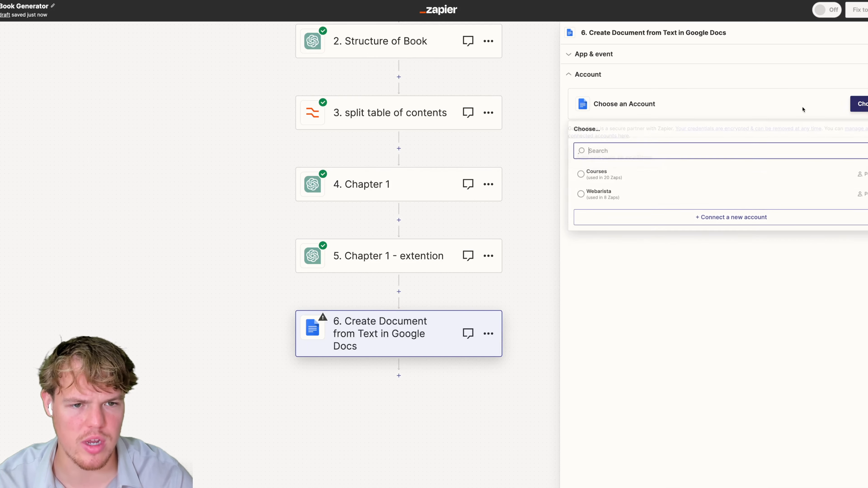
pyautogui.click(624, 176)
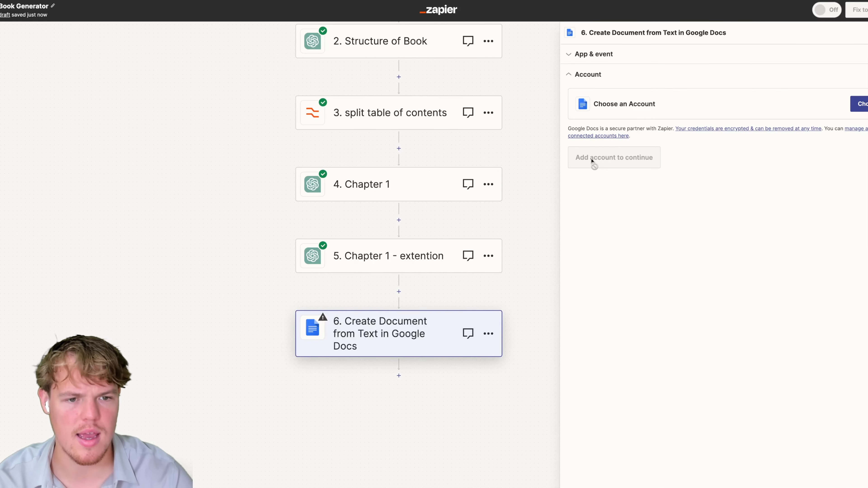
pyautogui.click(590, 159)
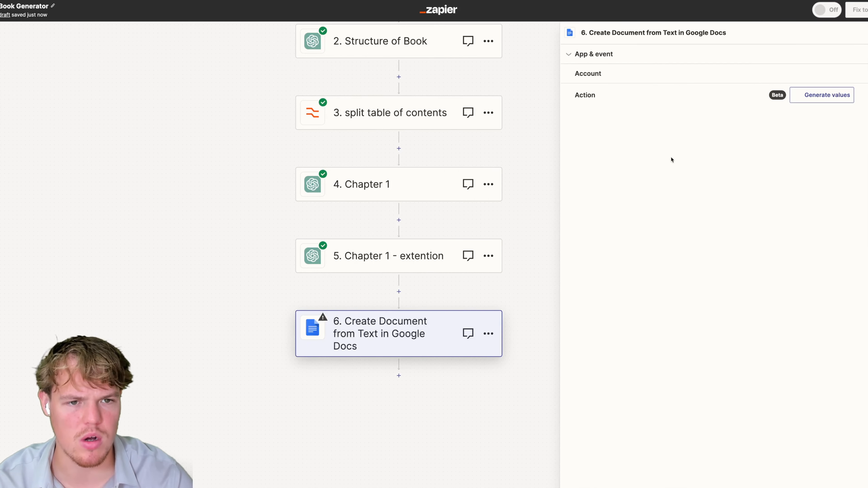
# Browse the split table of contents data for the Document Name field.
pyautogui.click(631, 130)
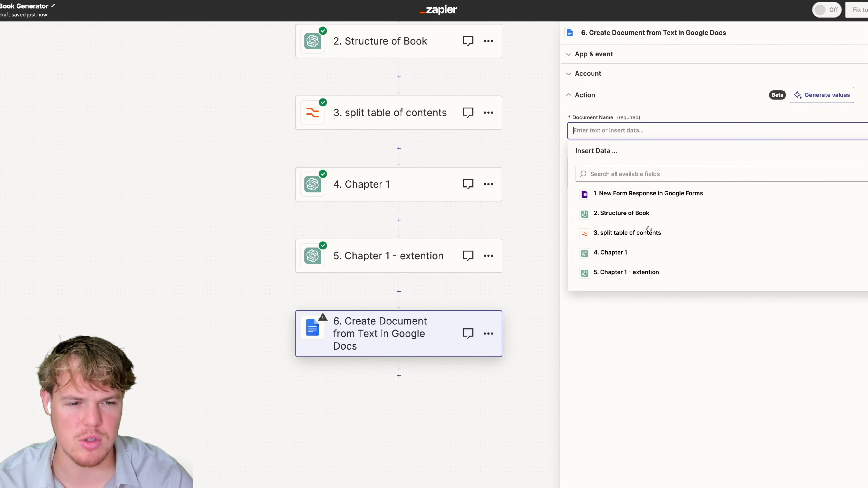
pyautogui.click(648, 232)
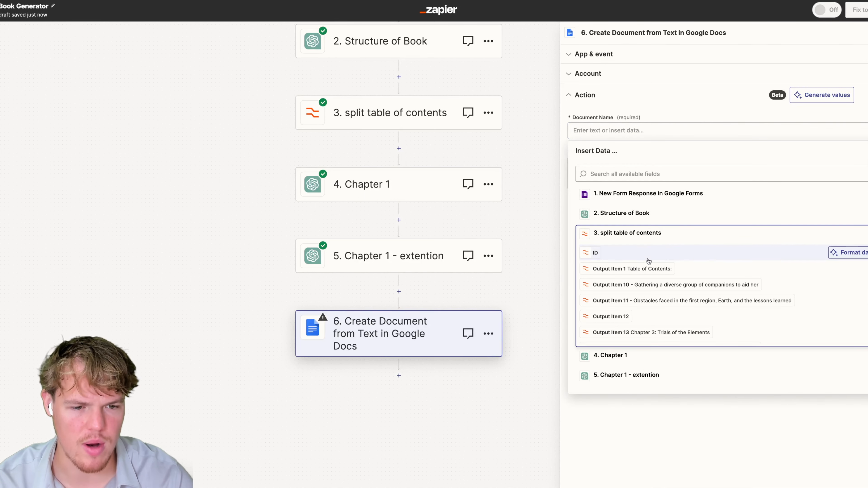
pyautogui.scroll(-2, 656, 270)
pyautogui.scroll(-3, 665, 273)
pyautogui.click(510, 152)
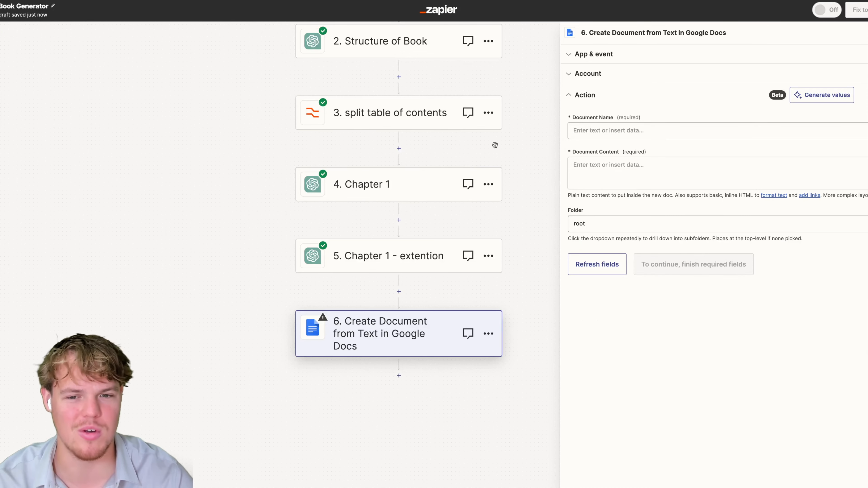
pyautogui.moveTo(495, 145); pyautogui.dragTo(473, 168)
pyautogui.scroll(2, 481, 200)
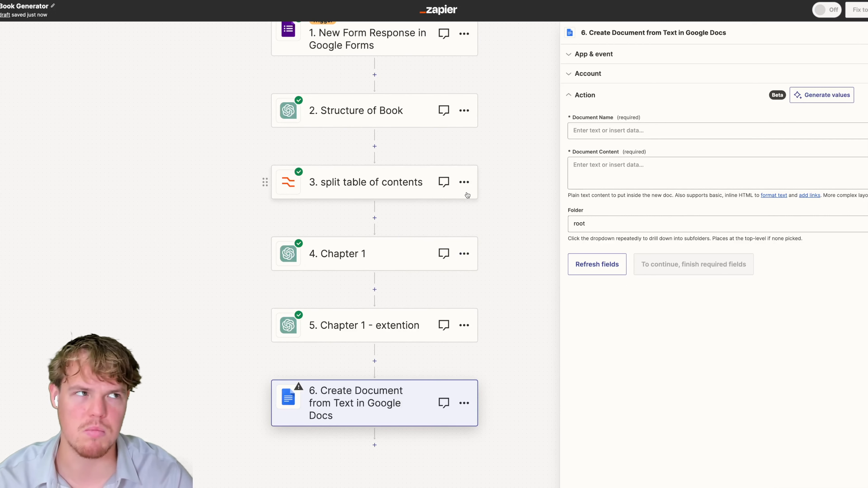
# Add a ChatGPT Conversation step after the Structure of Book step.
pyautogui.click(376, 120)
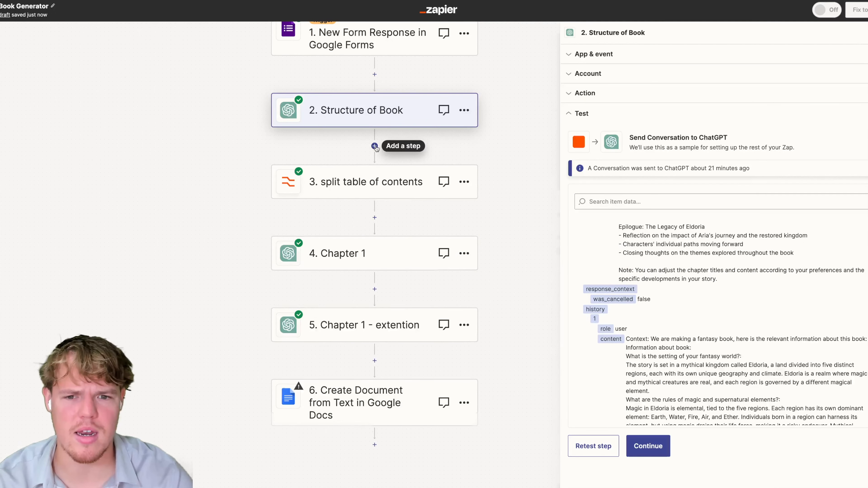
pyautogui.click(374, 146)
pyautogui.write('chath')
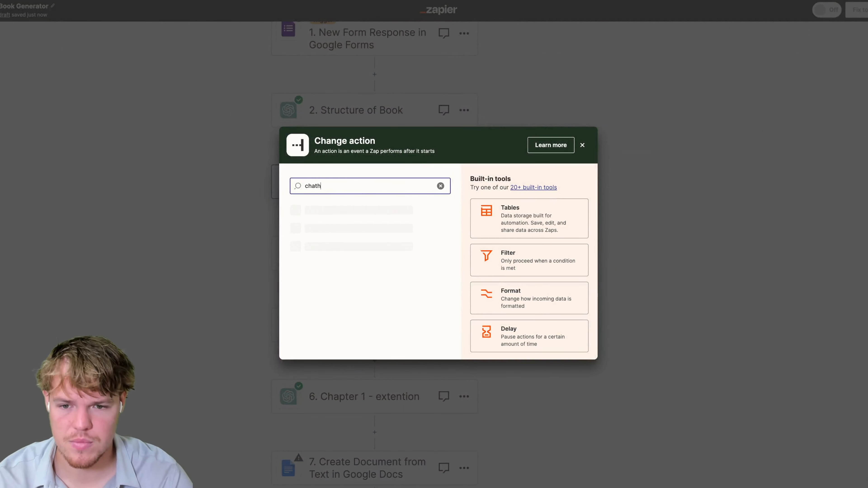
pyautogui.click(376, 213)
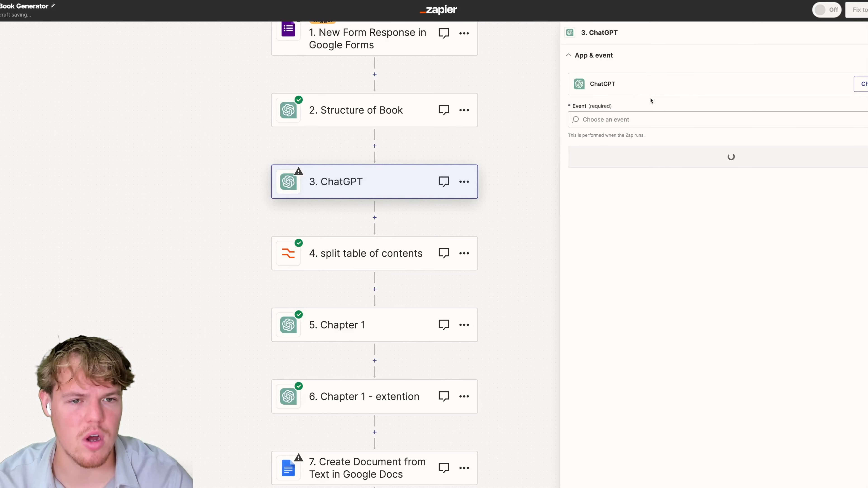
pyautogui.click(636, 120)
pyautogui.click(613, 199)
pyautogui.click(649, 156)
pyautogui.click(596, 155)
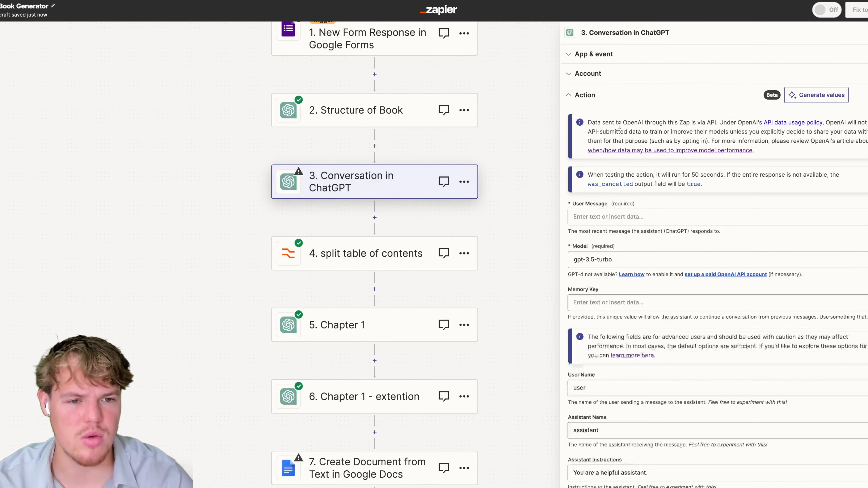
# Write the User Message as step 2's table-of-contents reply followed by 'Generate a book title'.
pyautogui.click(616, 217)
pyautogui.write('Bas')
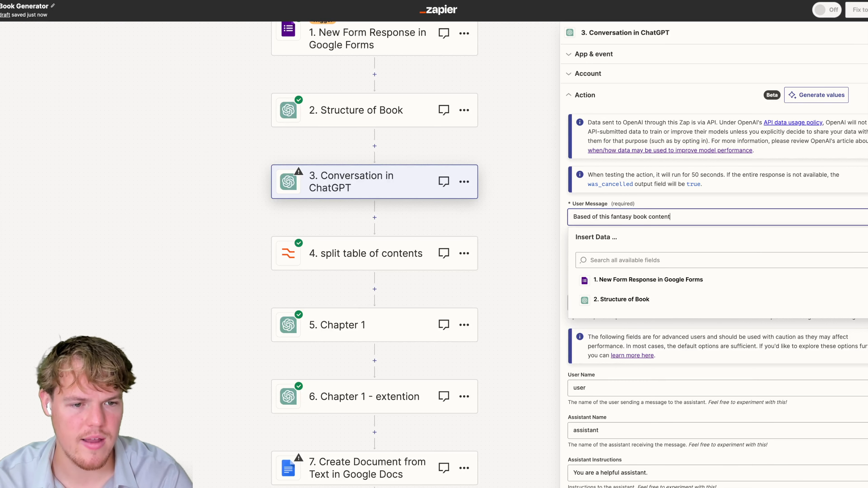
pyautogui.write(':')
pyautogui.press('Return')
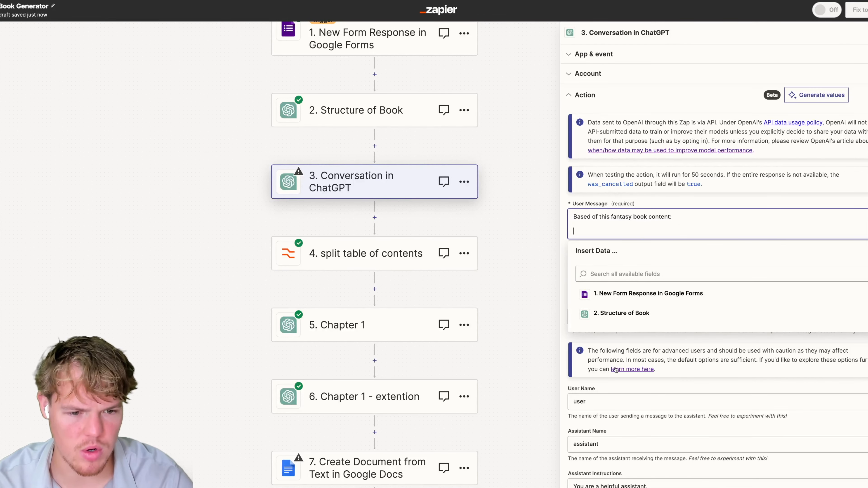
pyautogui.click(629, 311)
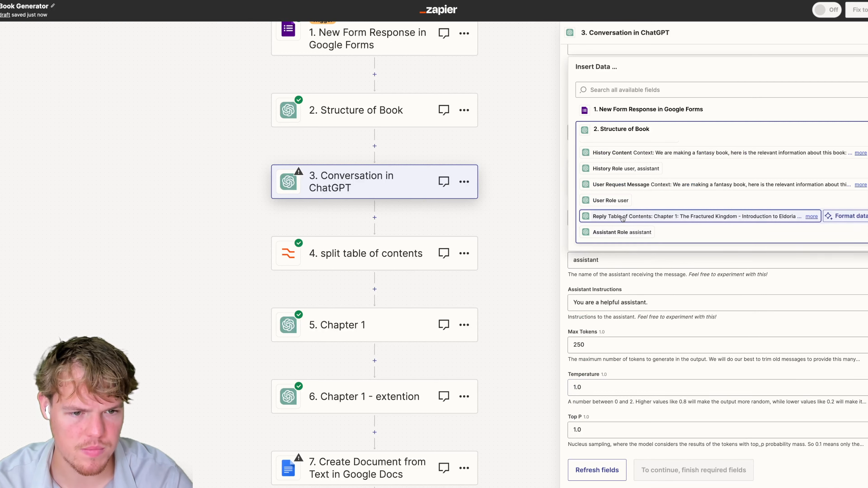
pyautogui.click(623, 216)
pyautogui.press('Return')
pyautogui.press('Return')
pyautogui.write('GivGenerate')
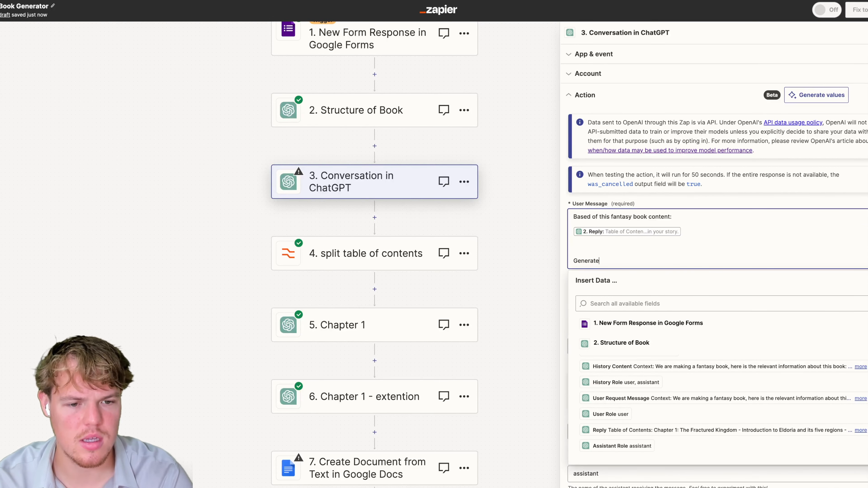
pyautogui.write(' a book title')
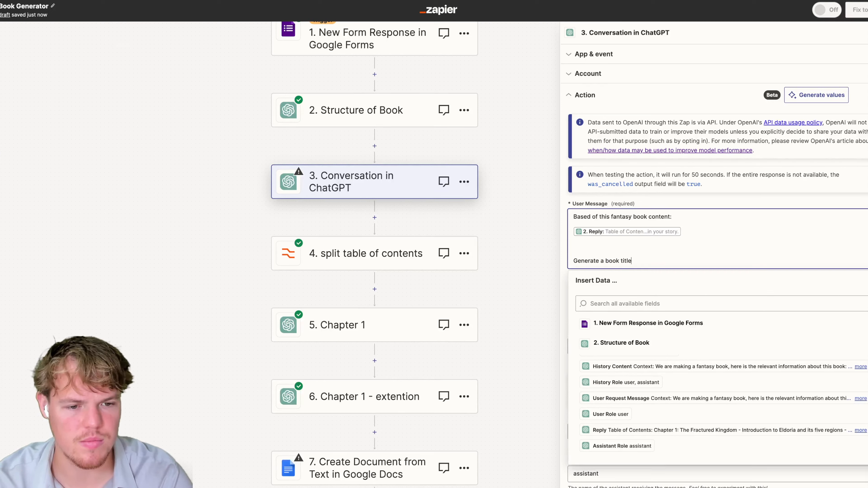
pyautogui.click(734, 204)
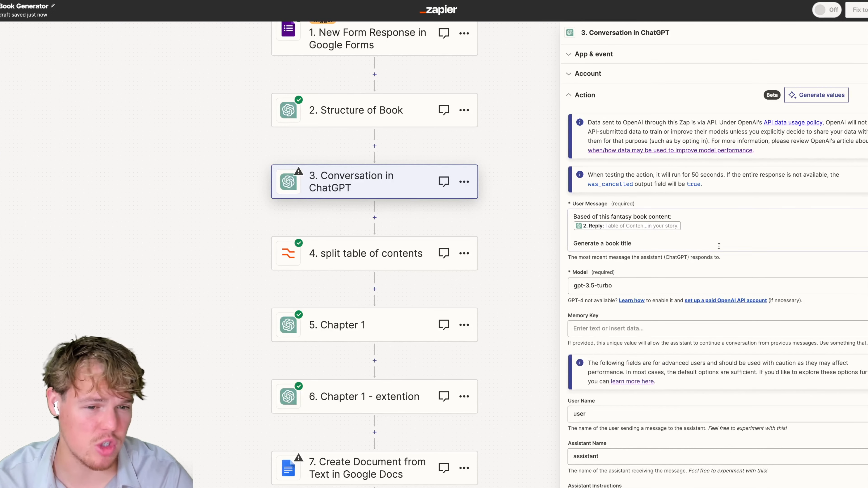
# Set the model to gpt-4 and fill in a placeholder memory key.
pyautogui.click(635, 281)
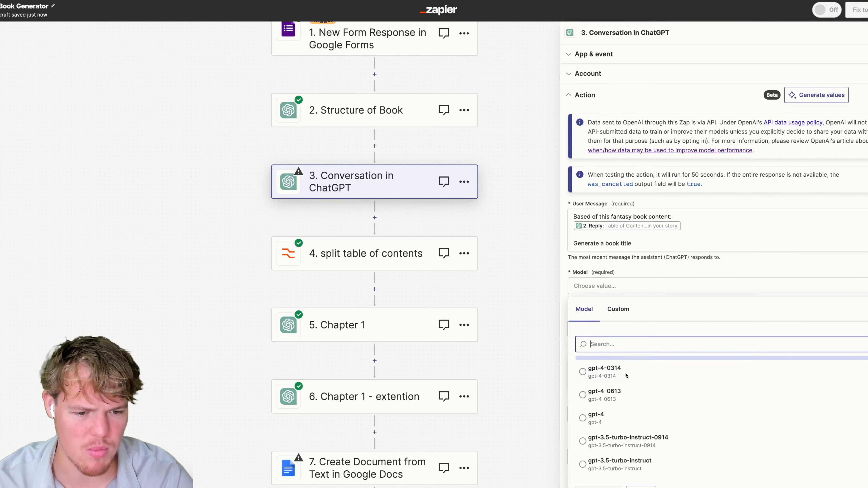
pyautogui.click(609, 407)
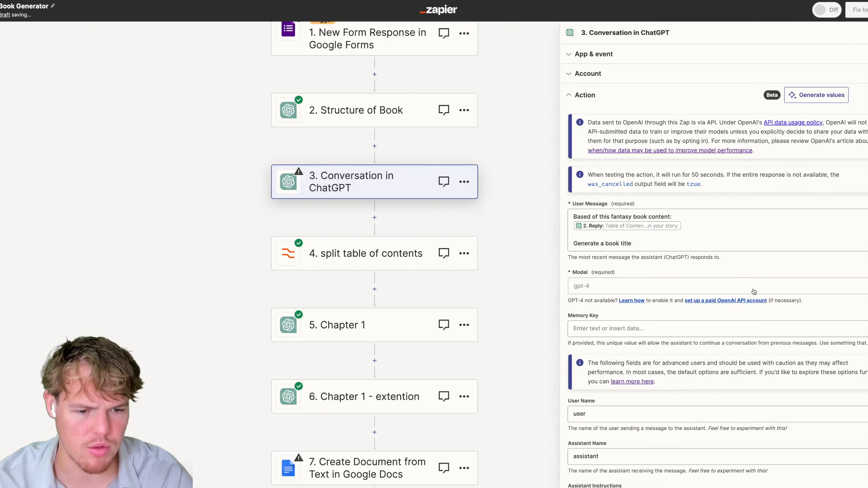
pyautogui.scroll(-5, 769, 283)
pyautogui.click(626, 170)
pyautogui.write('rw')
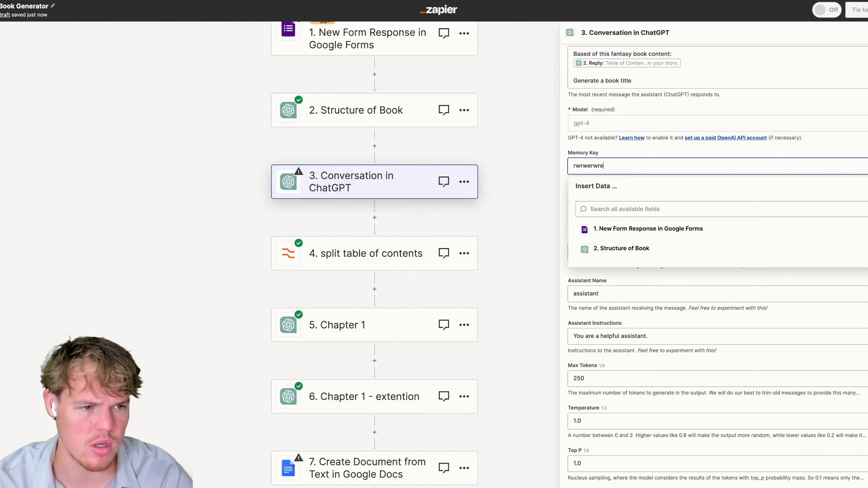
pyautogui.write('rwerwre')
pyautogui.scroll(-2, 660, 376)
pyautogui.click(655, 454)
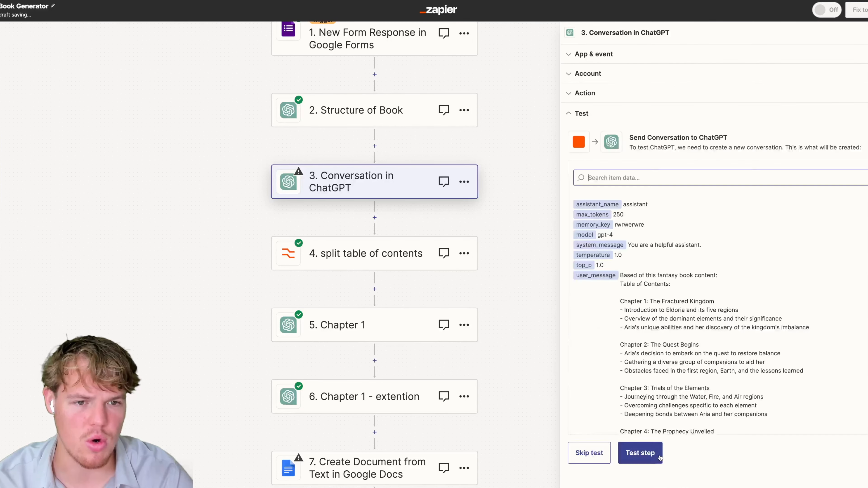
# Test step 3, getting 'Harmony of Elements: Aria's Quest in Eldoria', and rename it Book Title.
pyautogui.click(660, 457)
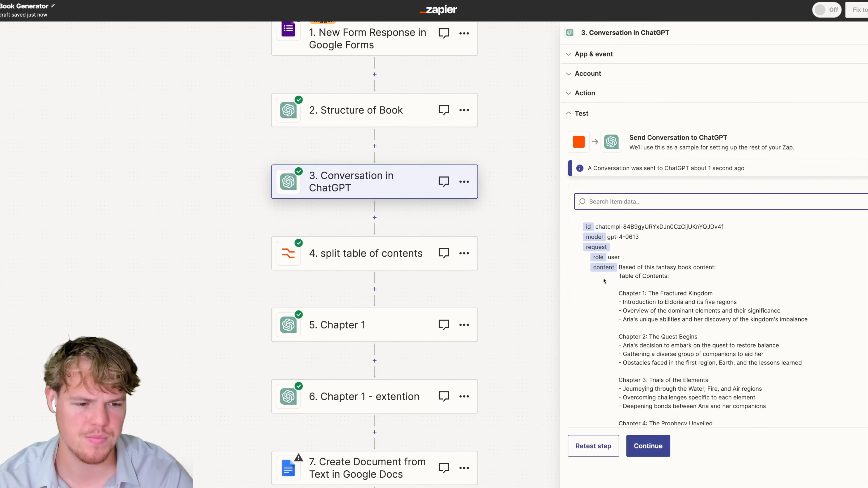
pyautogui.scroll(-10, 623, 291)
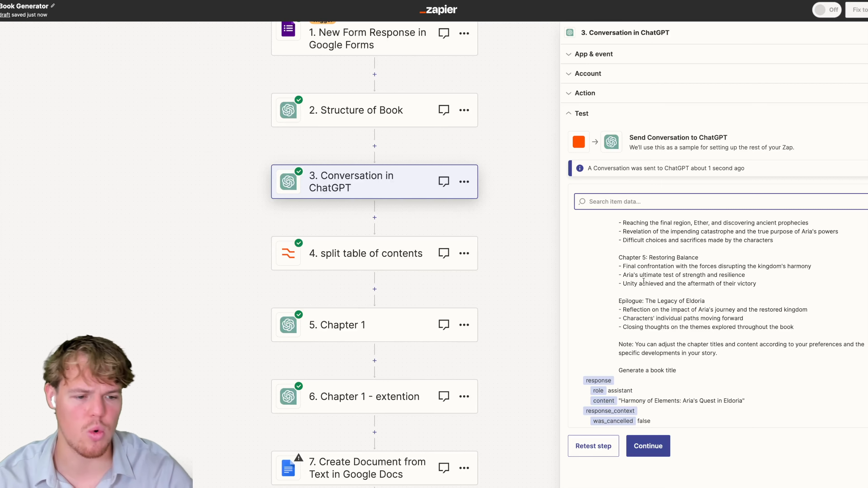
pyautogui.click(465, 182)
pyautogui.click(508, 172)
pyautogui.write('Book Title')
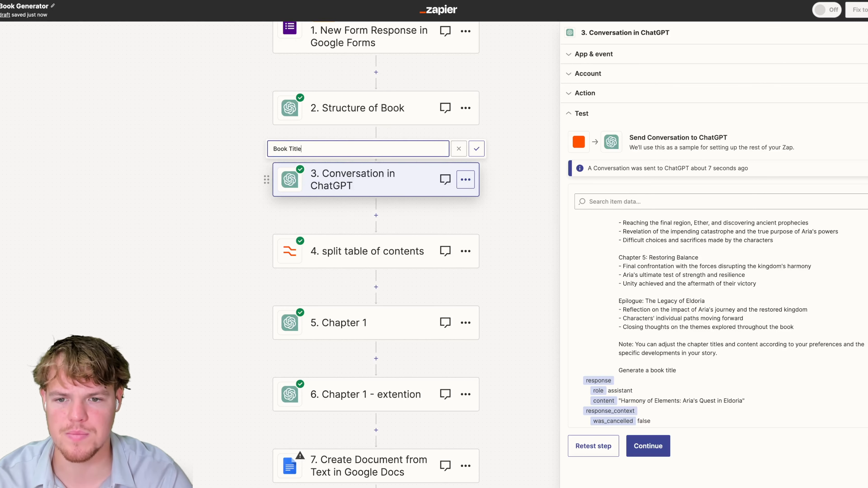
pyautogui.press('Return')
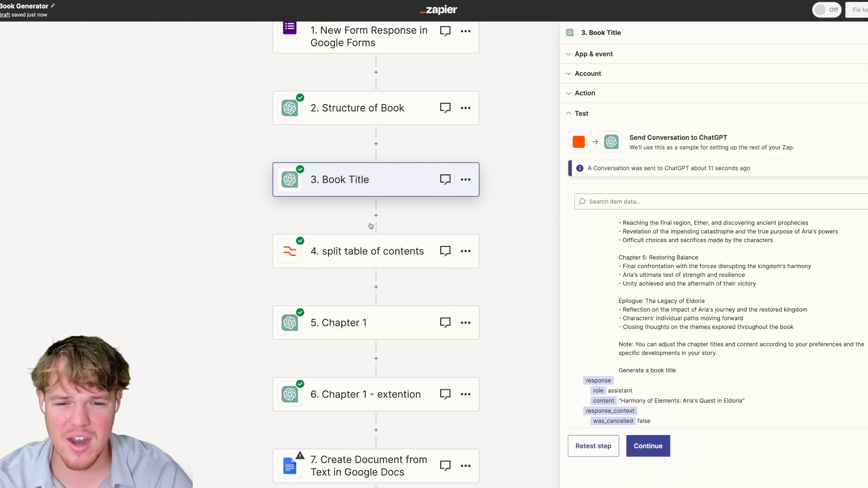
# Add a Formatter by Zapier Text step after Book Title using the Replace transform.
pyautogui.click(376, 216)
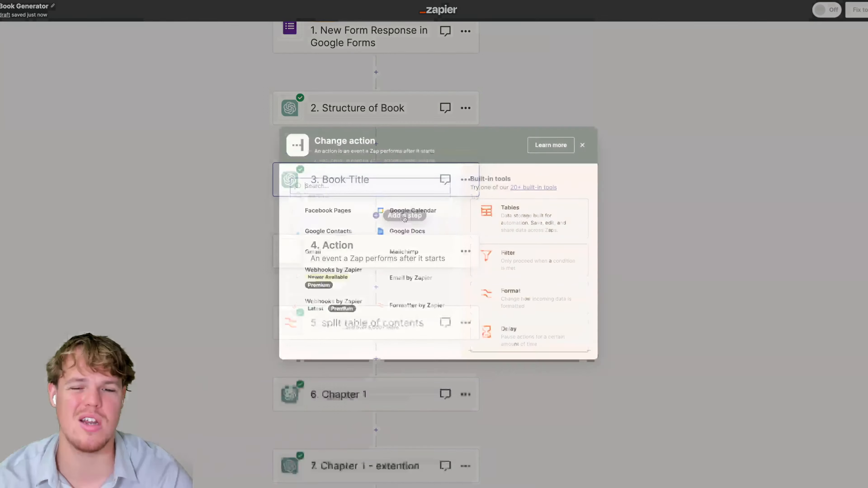
pyautogui.write('form')
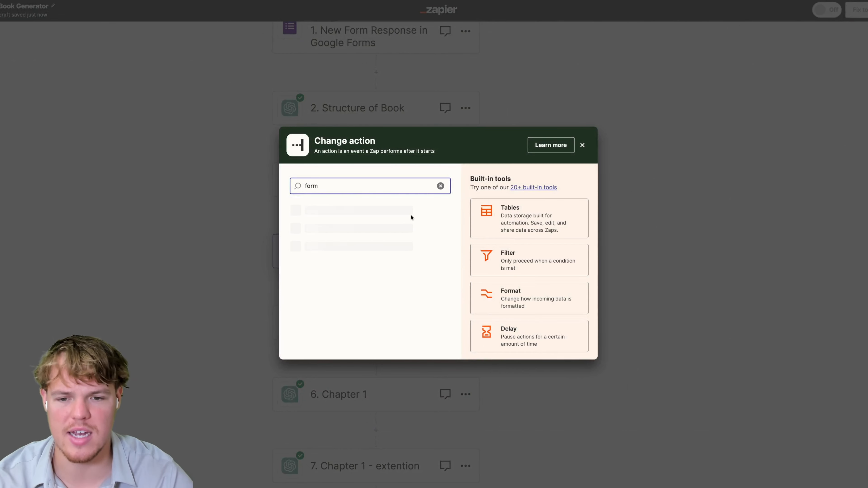
pyautogui.click(403, 213)
pyautogui.click(641, 119)
pyautogui.click(616, 195)
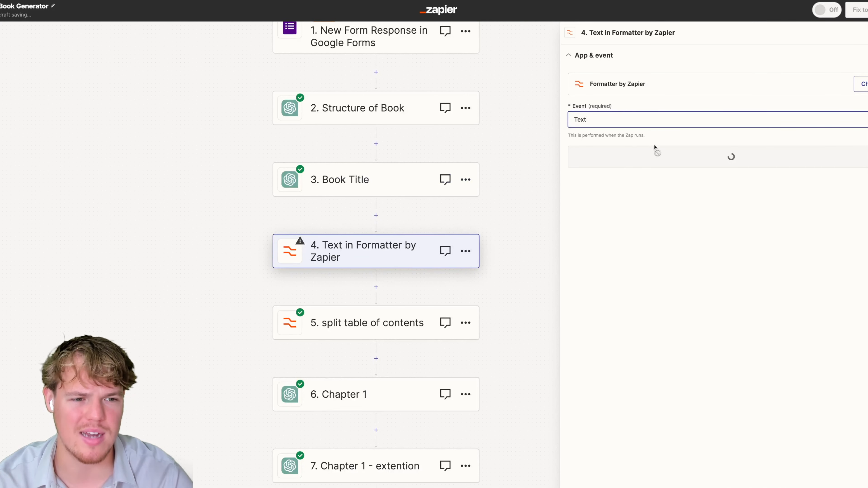
pyautogui.click(653, 157)
pyautogui.click(615, 111)
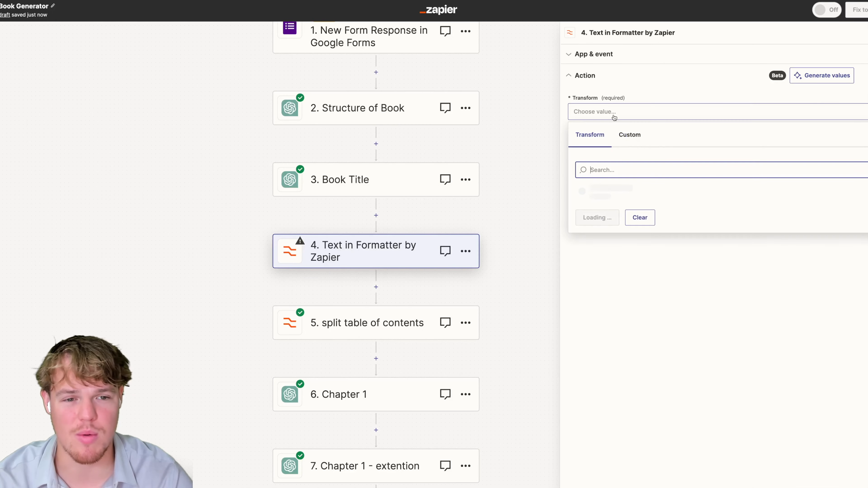
pyautogui.write('repla')
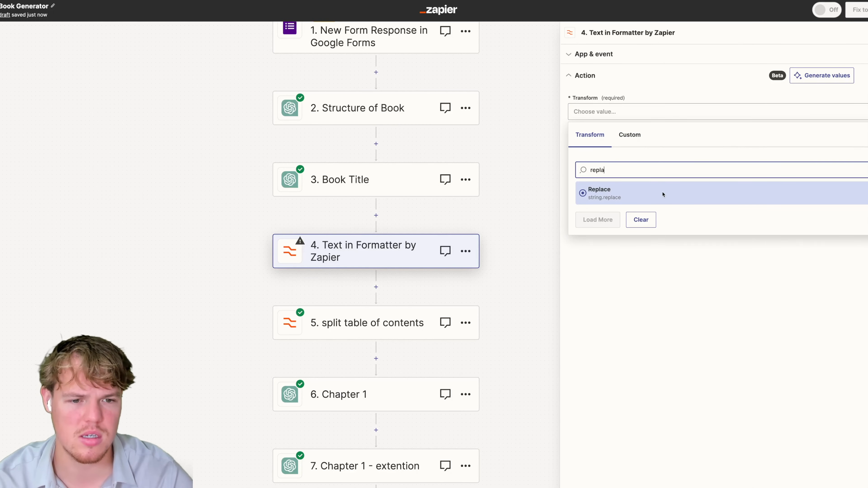
pyautogui.click(662, 194)
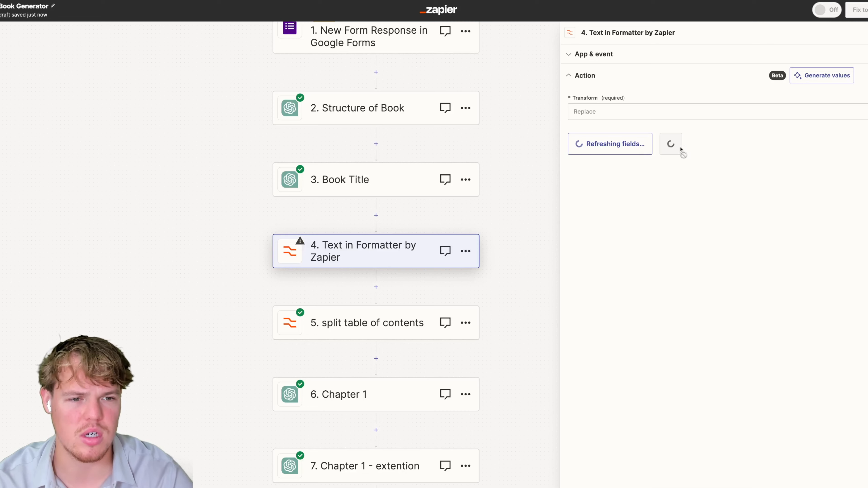
# Use the Book Title reply as input, find the " character, and test the step.
pyautogui.click(640, 180)
pyautogui.click(635, 290)
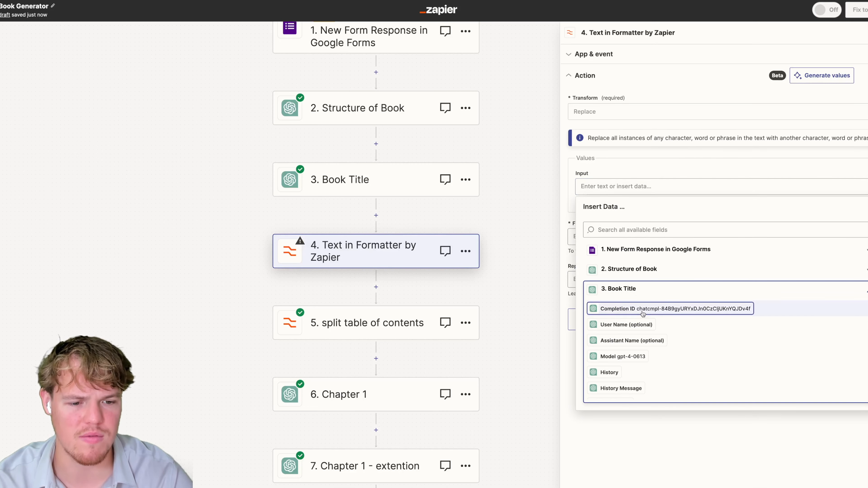
pyautogui.scroll(-2, 659, 385)
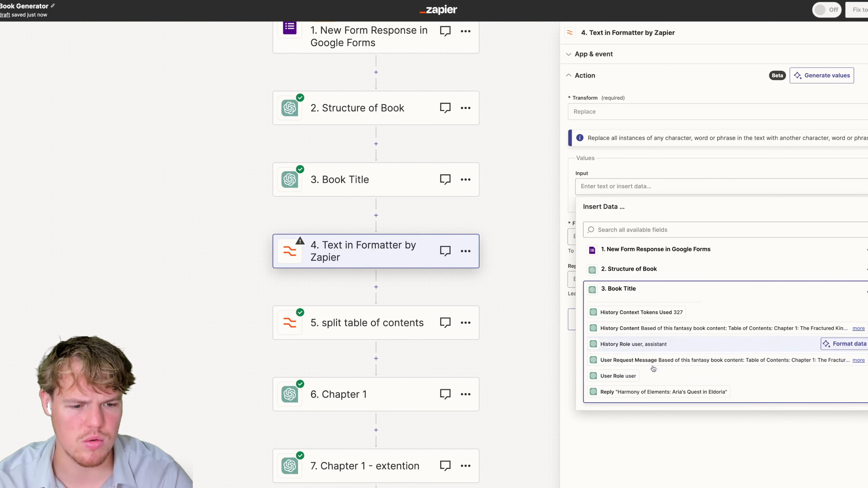
pyautogui.click(644, 392)
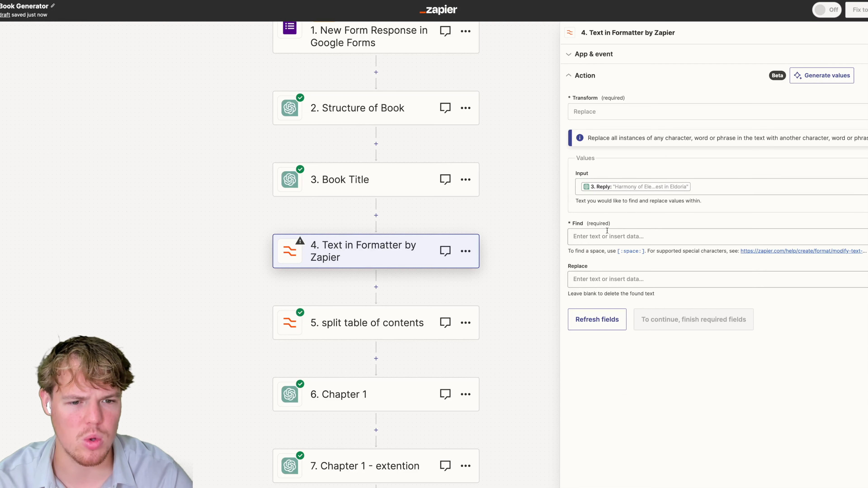
pyautogui.click(620, 237)
pyautogui.write('"')
pyautogui.click(657, 278)
pyautogui.click(701, 261)
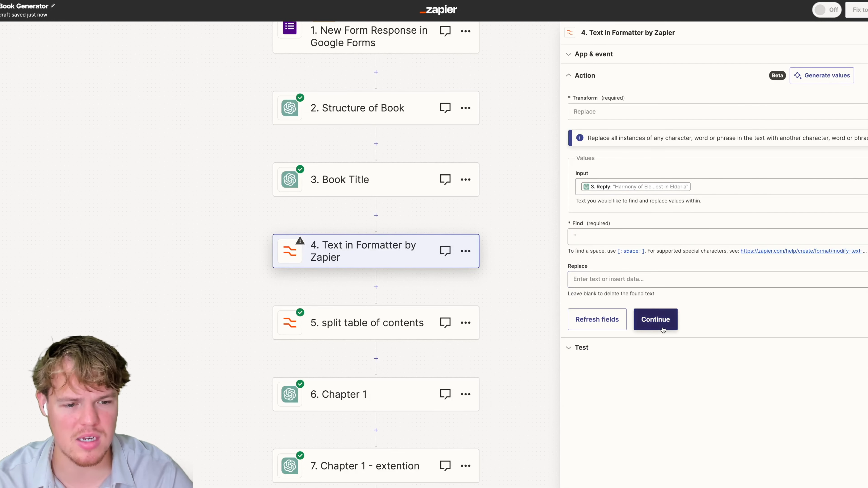
pyautogui.click(655, 318)
pyautogui.click(642, 305)
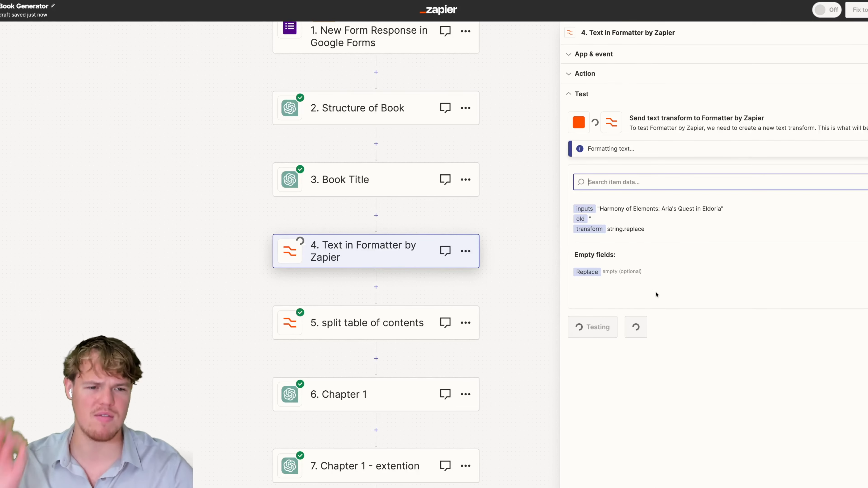
pyautogui.scroll(-4, 514, 156)
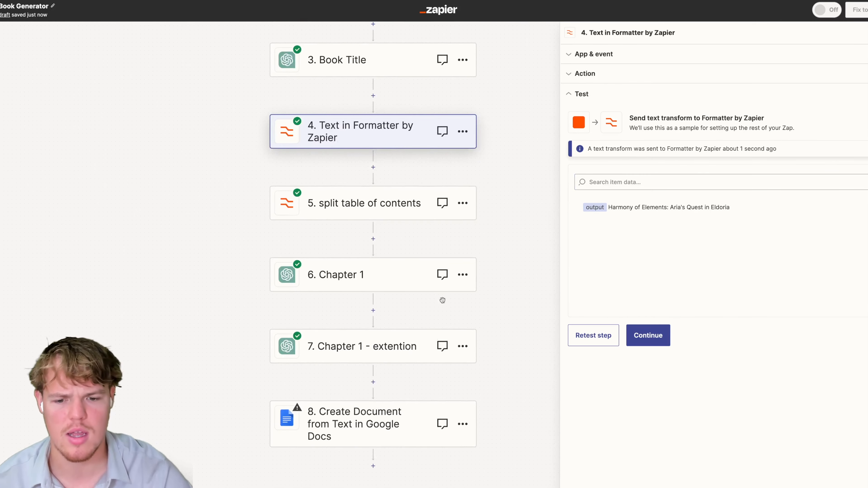
# Name the Google Docs document with the formatter's cleaned book title.
pyautogui.click(393, 438)
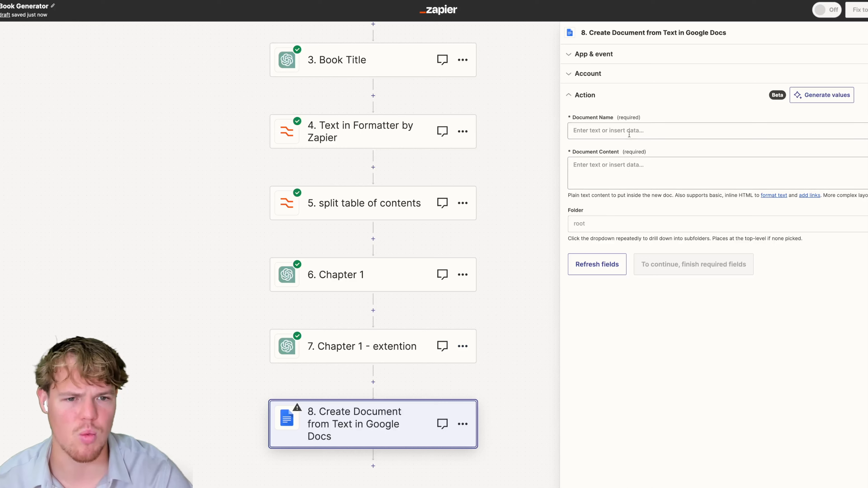
pyautogui.click(629, 131)
pyautogui.click(640, 236)
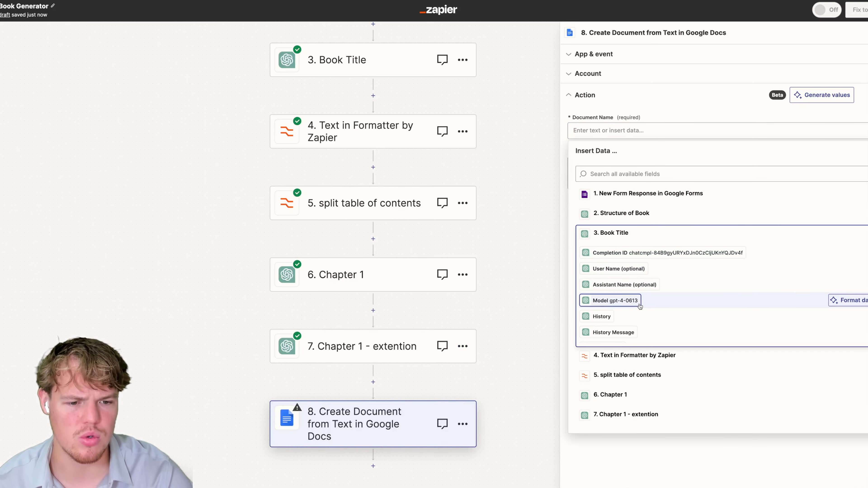
pyautogui.click(644, 353)
pyautogui.click(643, 444)
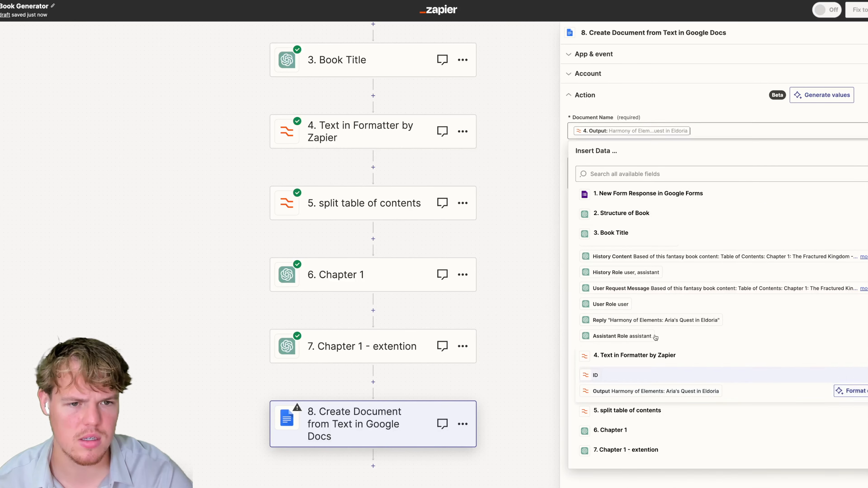
# Put the Structure of Book reply into the Document Content.
pyautogui.click(640, 161)
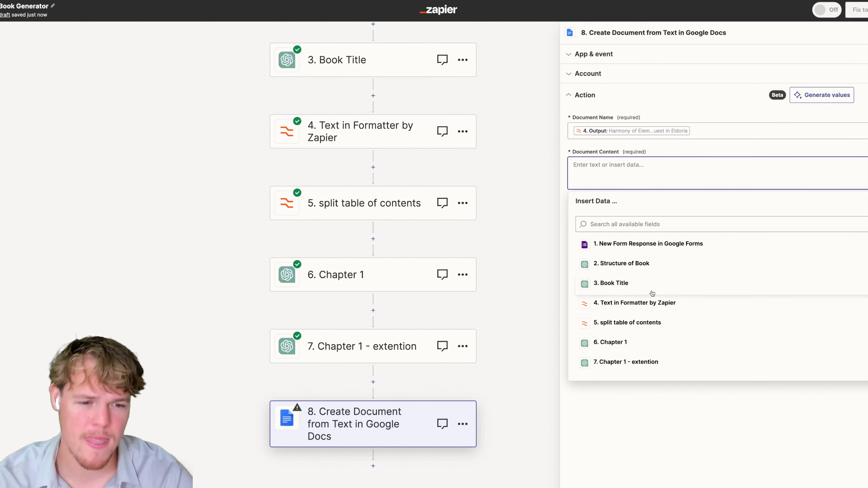
pyautogui.click(651, 304)
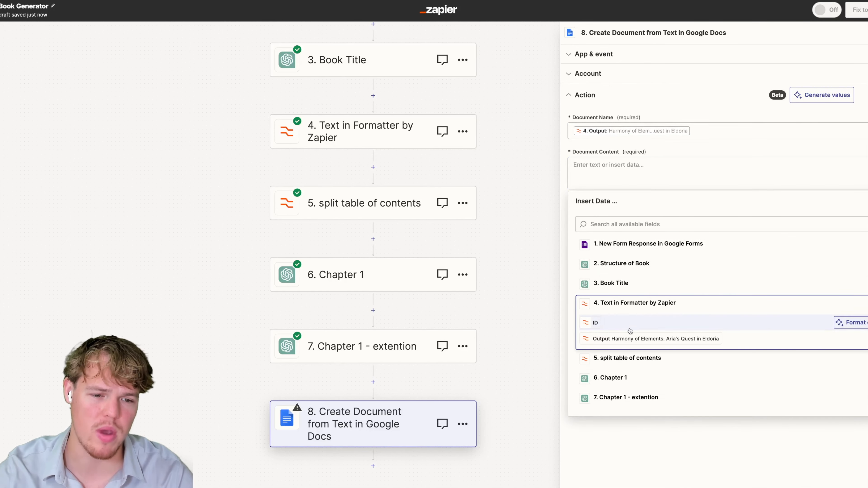
pyautogui.click(625, 358)
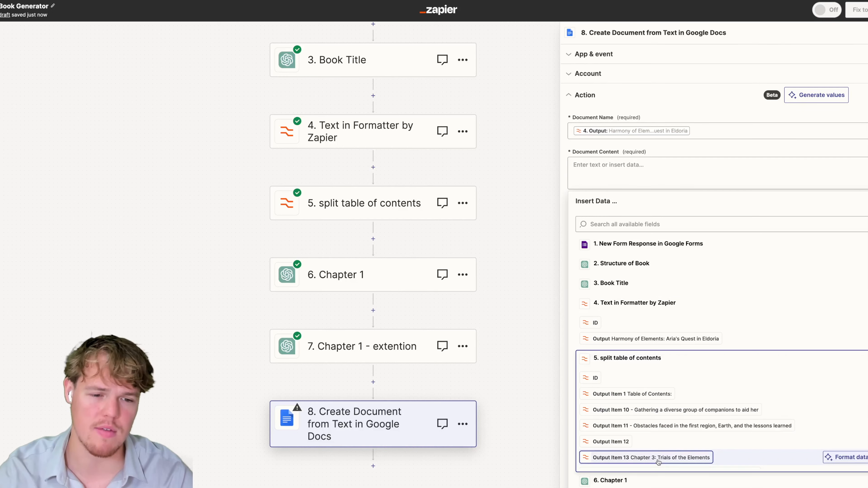
pyautogui.click(615, 166)
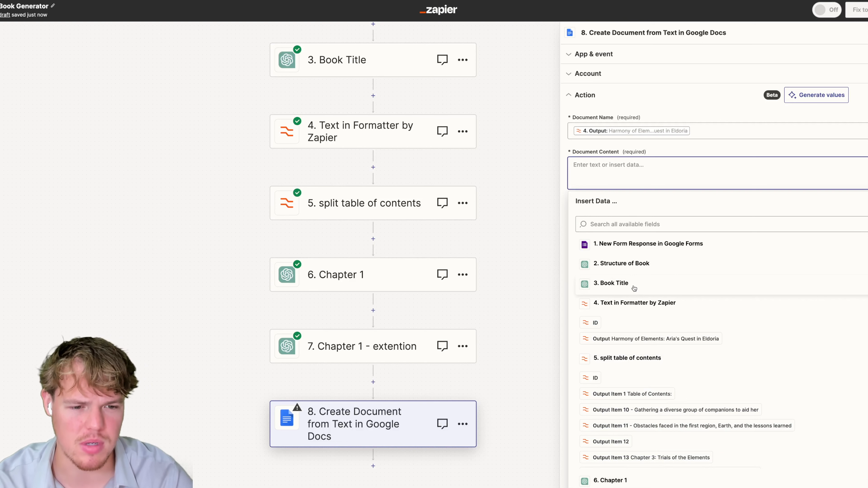
pyautogui.click(633, 263)
pyautogui.scroll(-4, 639, 291)
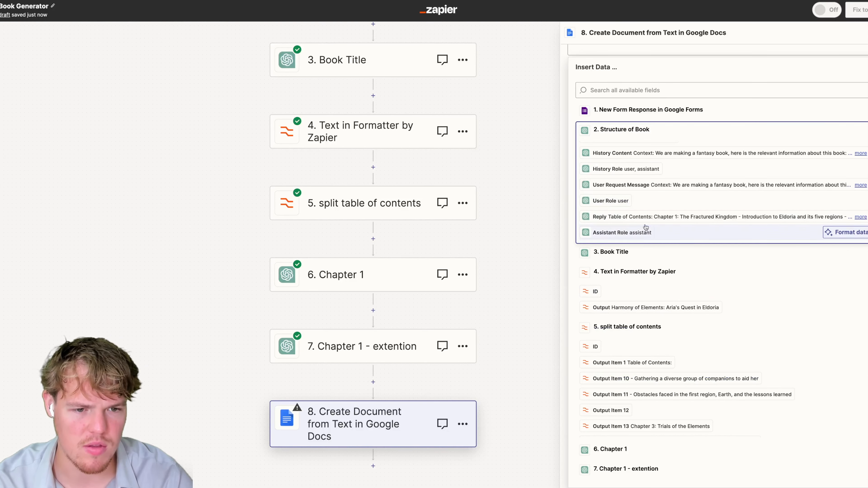
pyautogui.click(644, 218)
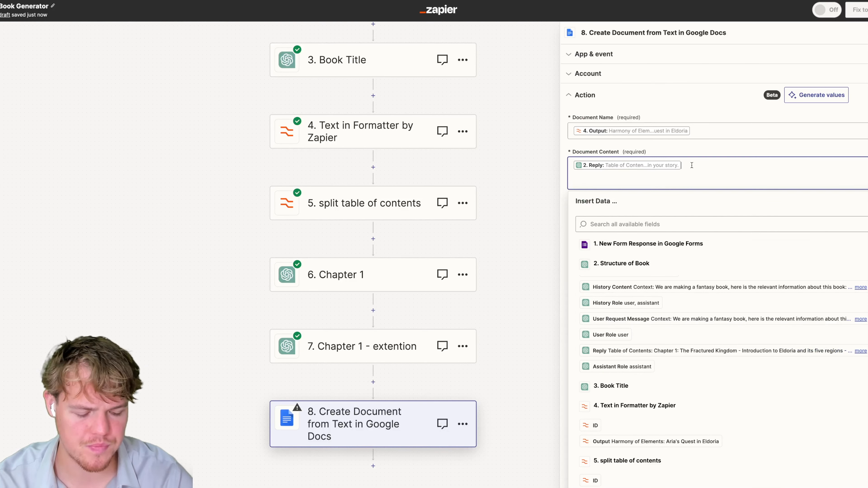
# Add three <br> line-break tags on separate lines after the table of contents.
pyautogui.write('<br>')
pyautogui.moveTo(610, 185); pyautogui.dragTo(570, 180)
pyautogui.press('super+c')
pyautogui.click(601, 182)
pyautogui.press('Return')
pyautogui.press('super+v')
pyautogui.press('Return')
pyautogui.press('super+v')
pyautogui.press('Return')
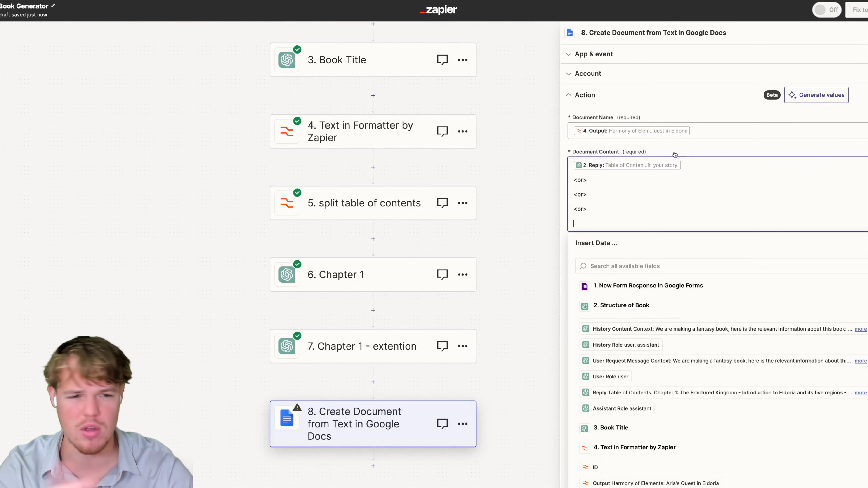
# Insert the Output Item 3 chapter title from the split table of contents, followed by </b>.
pyautogui.click(759, 149)
pyautogui.click(610, 206)
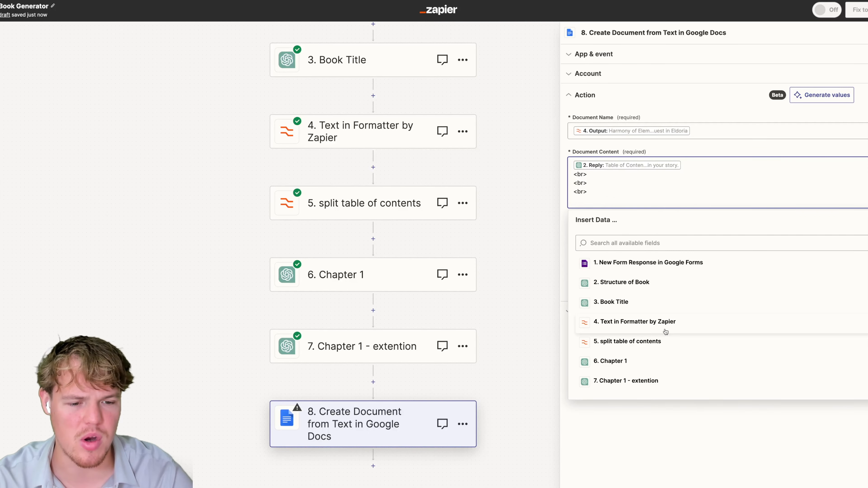
pyautogui.click(647, 363)
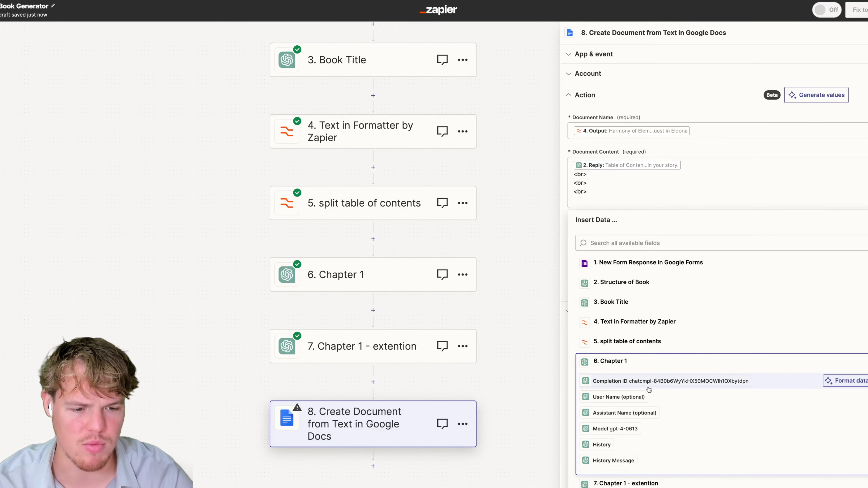
pyautogui.click(632, 324)
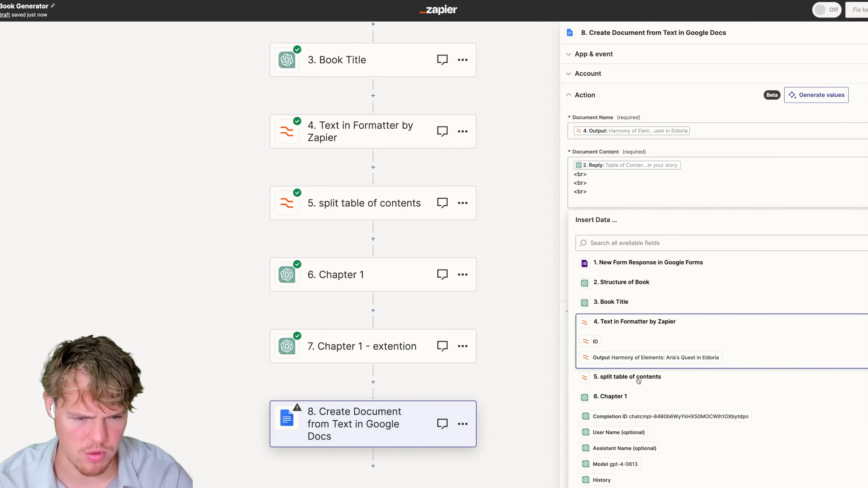
pyautogui.click(638, 378)
pyautogui.scroll(-10, 658, 357)
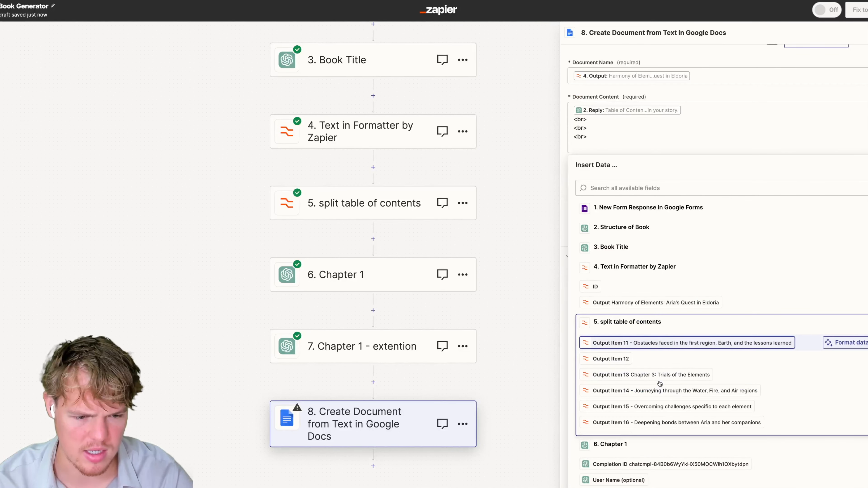
pyautogui.scroll(-7, 661, 383)
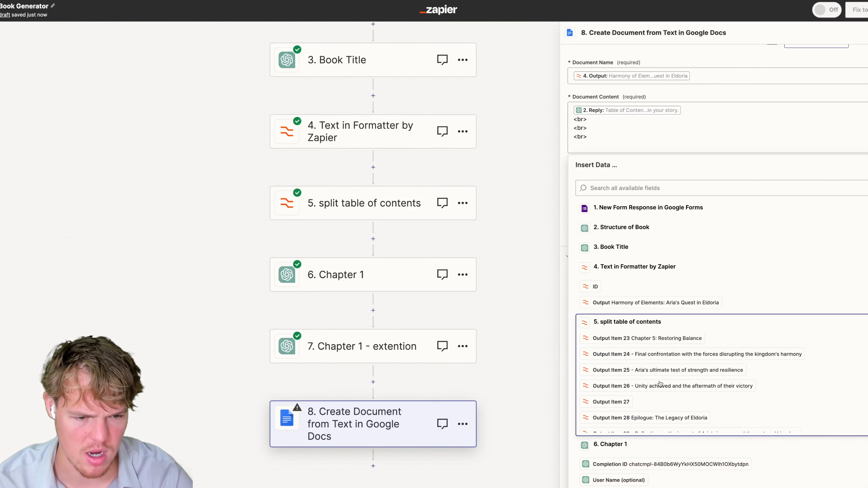
pyautogui.click(649, 351)
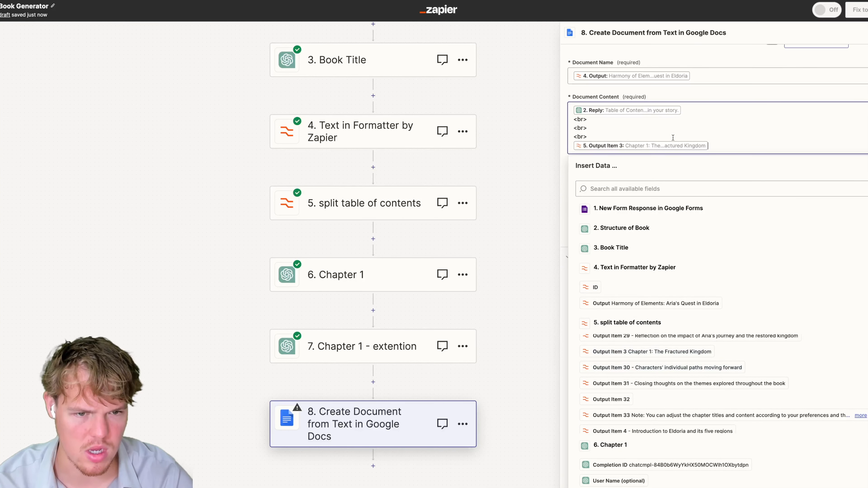
pyautogui.write('<')
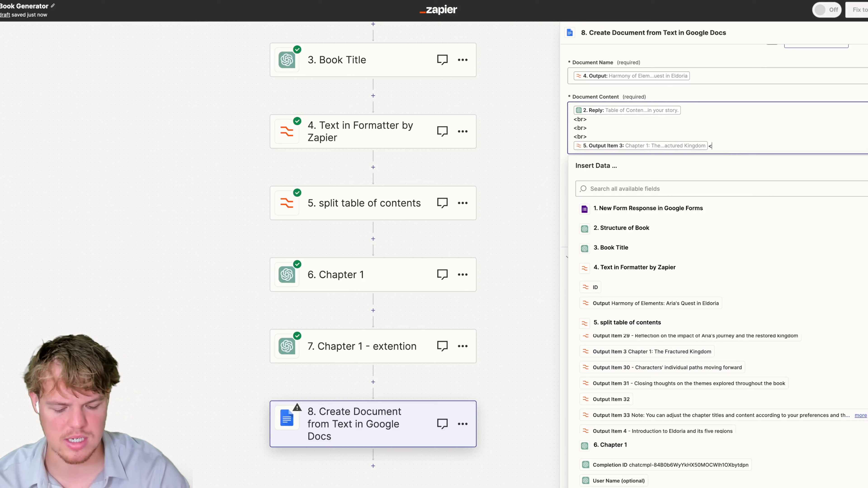
pyautogui.write('/b>')
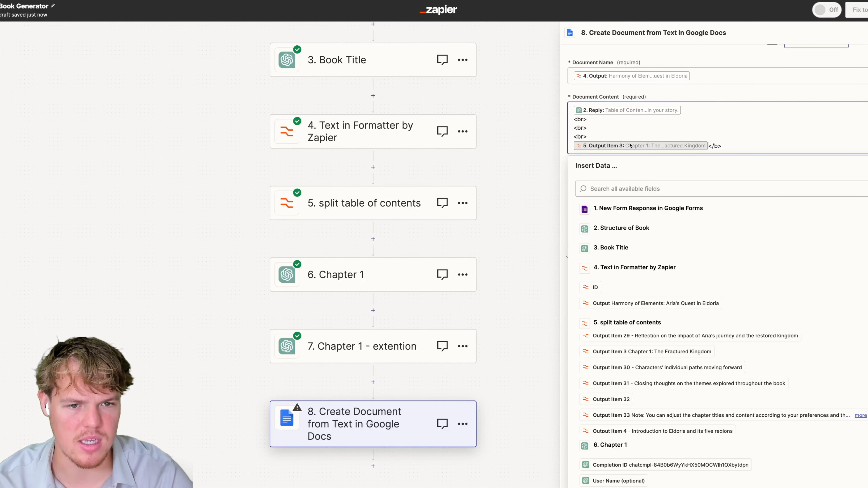
# Rework the line so Output Item 3 sits inside <b></b> tags on its own line.
pyautogui.click(573, 144)
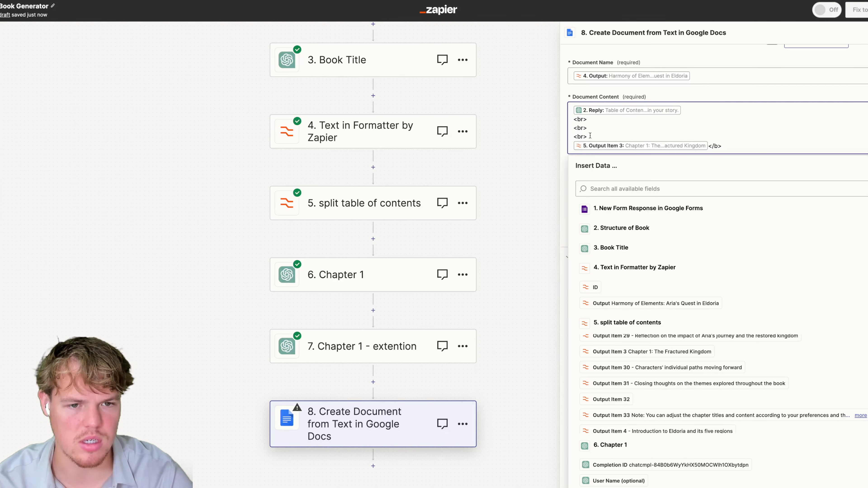
pyautogui.press('Return')
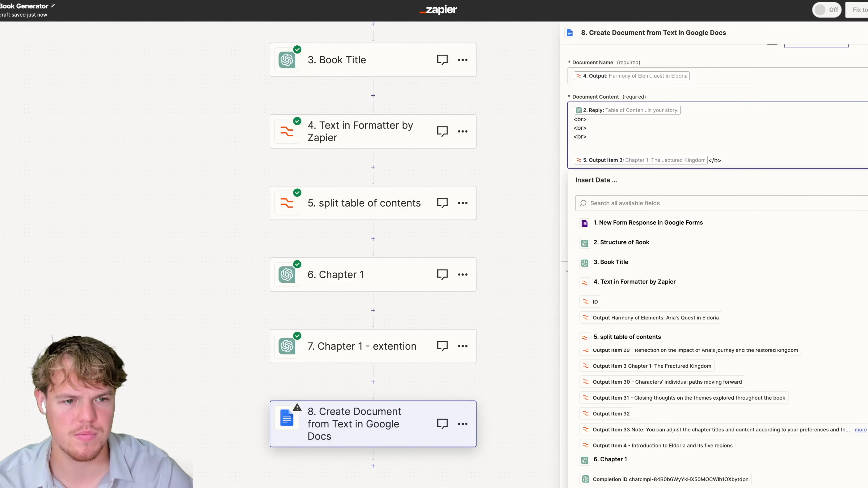
pyautogui.press('BackSpace')
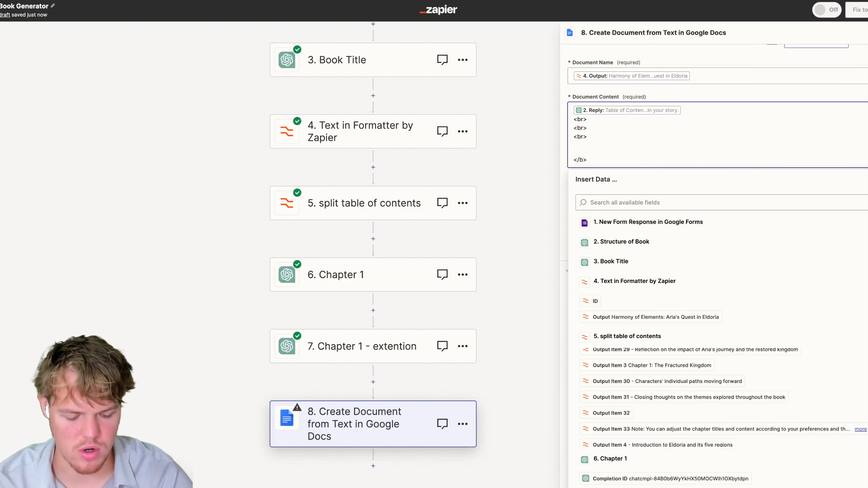
pyautogui.write('<b>')
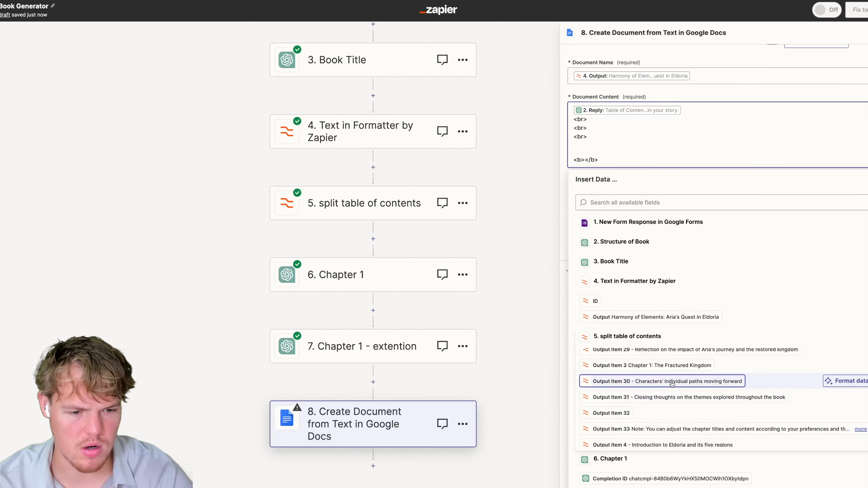
pyautogui.click(651, 365)
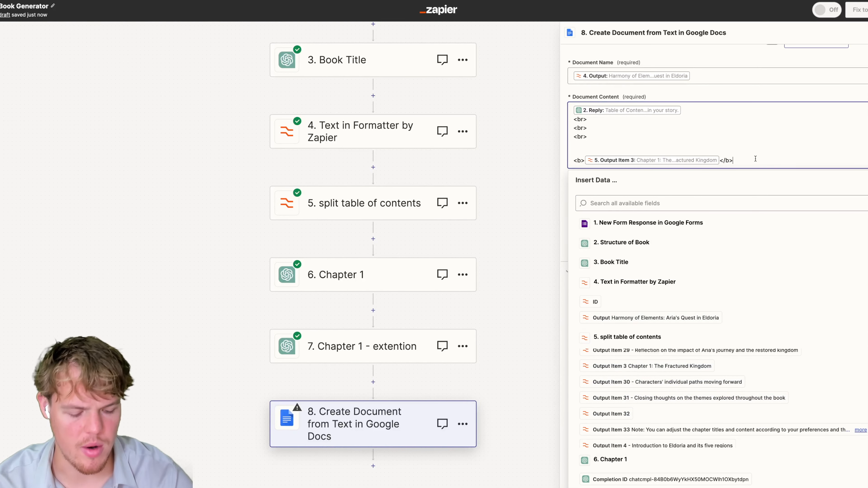
pyautogui.press('Return')
pyautogui.click(828, 93)
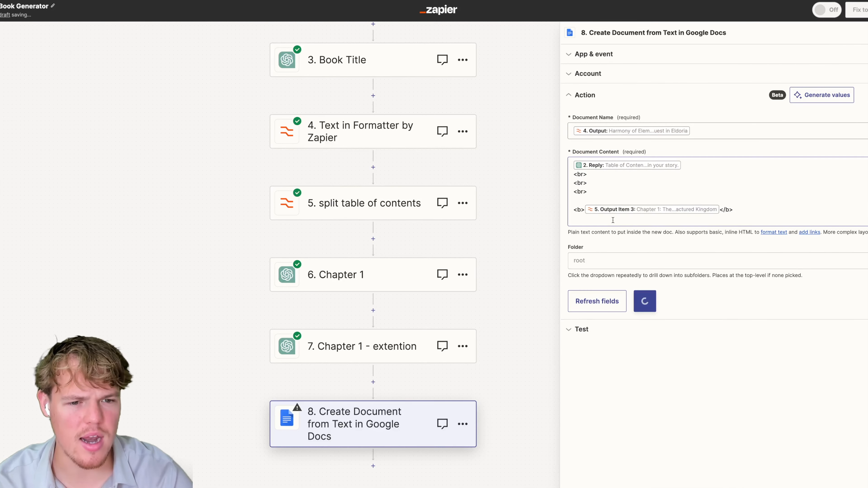
pyautogui.click(613, 220)
# Insert the Chapter 1 reply and the extension step's reply into the Document Content.
pyautogui.click(636, 380)
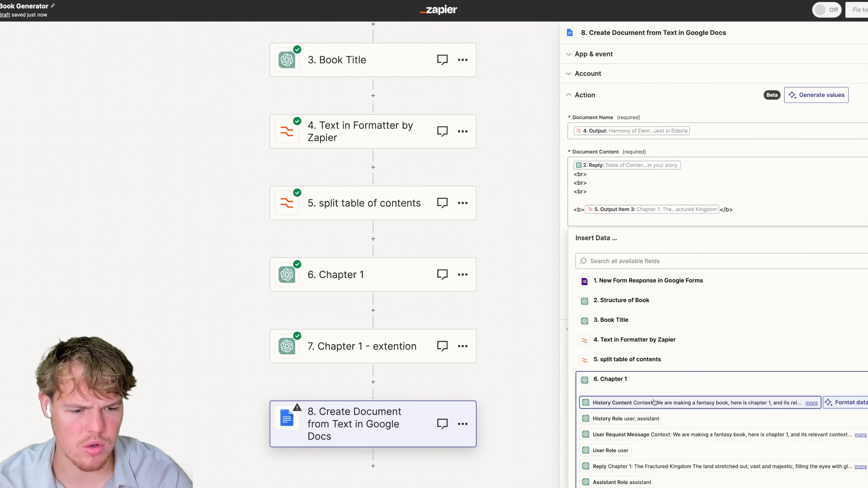
pyautogui.scroll(-1, 654, 403)
pyautogui.click(656, 434)
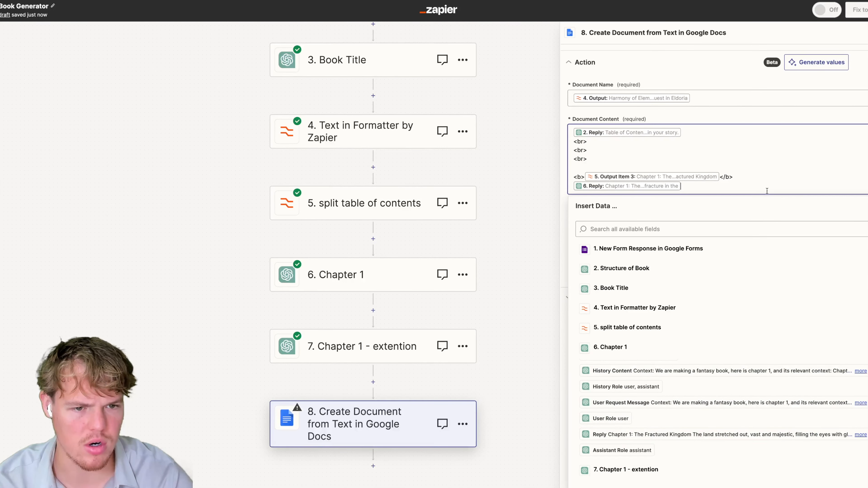
pyautogui.press('Return')
pyautogui.click(626, 484)
pyautogui.scroll(-5, 667, 410)
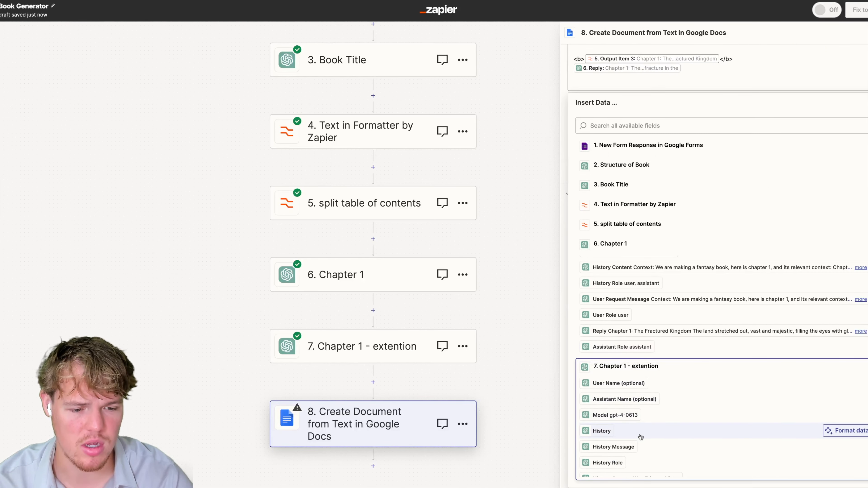
pyautogui.click(649, 452)
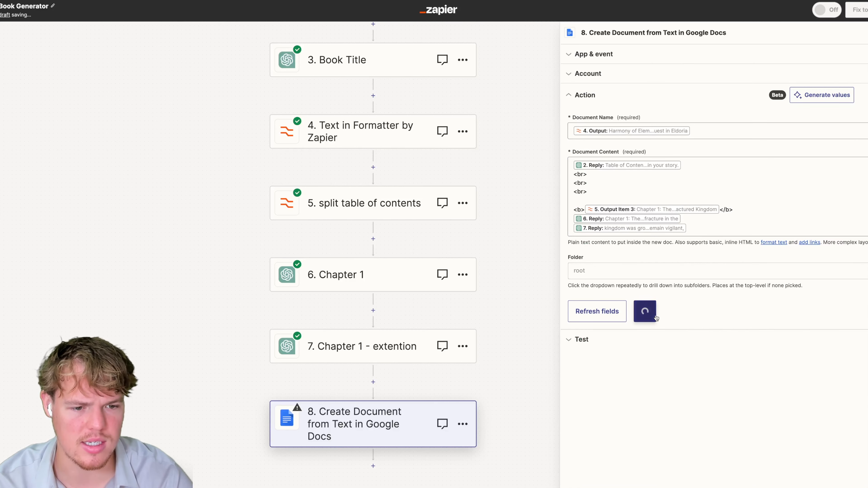
# Save the document to the Youtube Zaps folder and test the step.
pyautogui.click(626, 272)
pyautogui.click(596, 301)
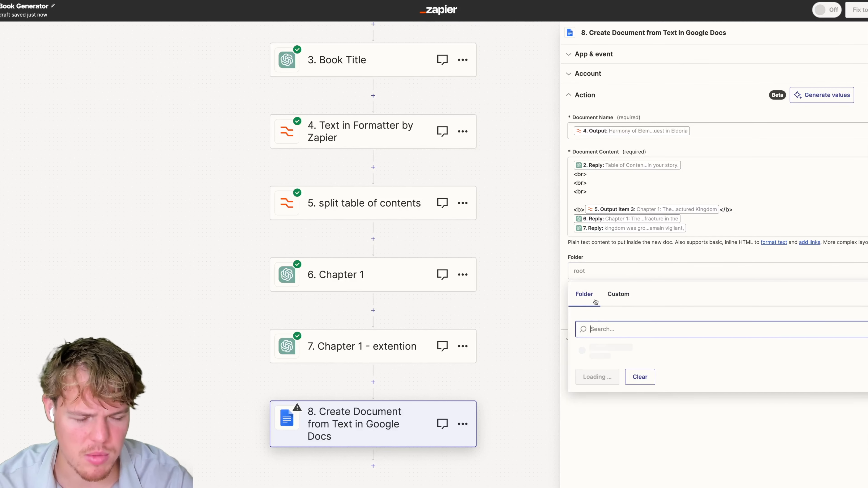
pyautogui.click(632, 409)
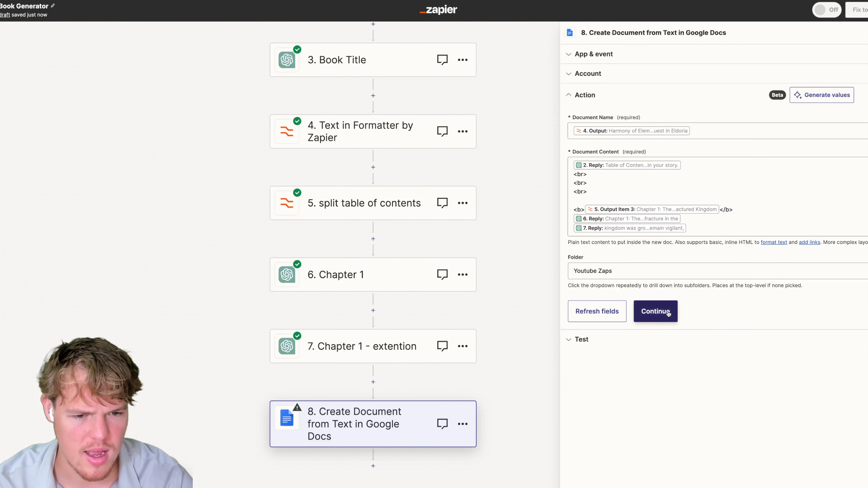
pyautogui.click(654, 312)
pyautogui.click(644, 451)
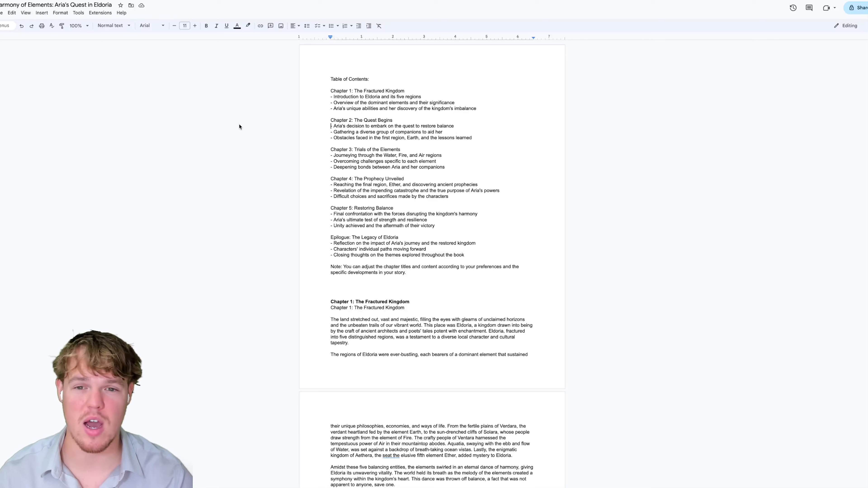
# Check the generated doc's bold 'Chapter 1: The Fractured Kingdom' heading and scroll through the chapter.
pyautogui.scroll(-2, 372, 136)
pyautogui.moveTo(409, 232); pyautogui.dragTo(331, 232)
pyautogui.click(411, 226)
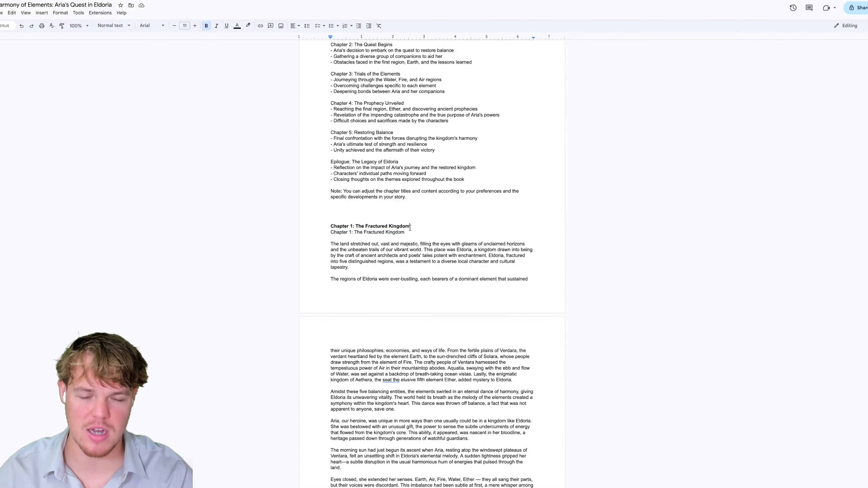
pyautogui.moveTo(413, 226); pyautogui.dragTo(337, 227)
pyautogui.click(373, 226)
pyautogui.scroll(1, 402, 237)
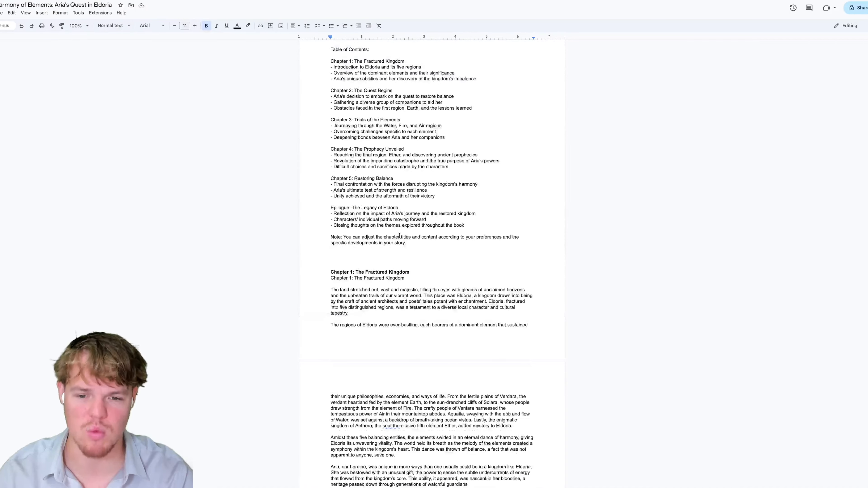
pyautogui.scroll(-5, 423, 269)
pyautogui.scroll(-10, 423, 269)
pyautogui.scroll(16, 459, 263)
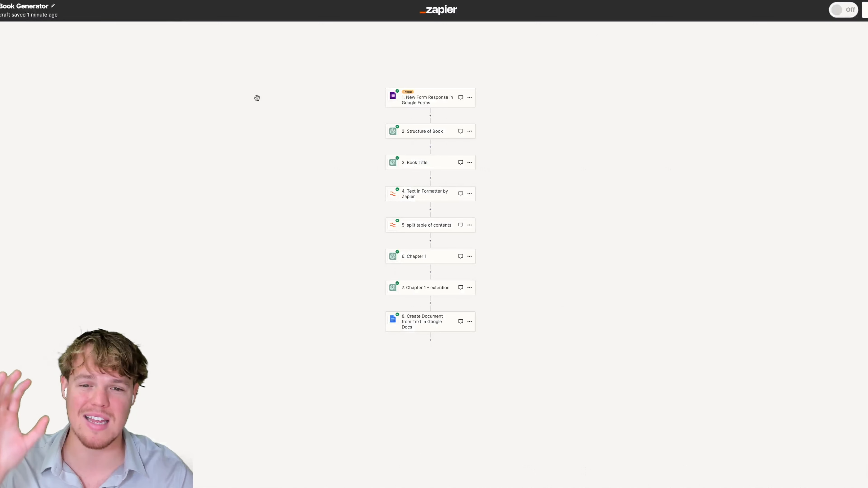
pyautogui.moveTo(318, 179); pyautogui.dragTo(320, 177)
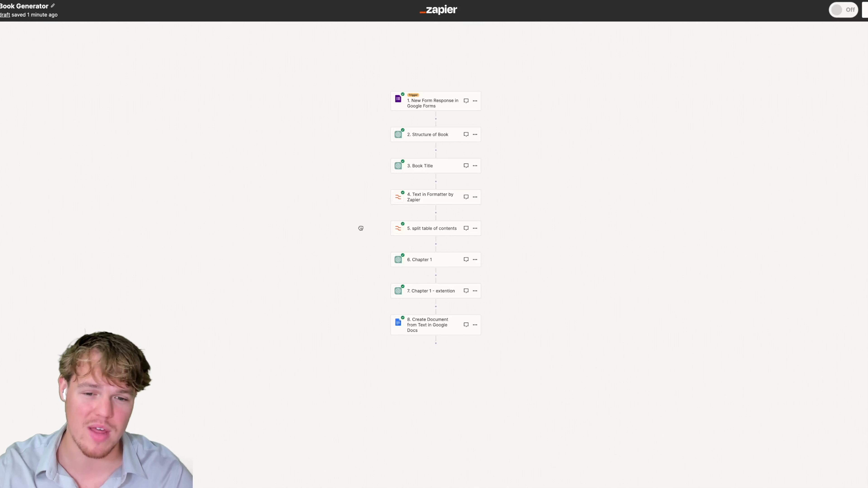
pyautogui.moveTo(361, 227); pyautogui.dragTo(336, 213)
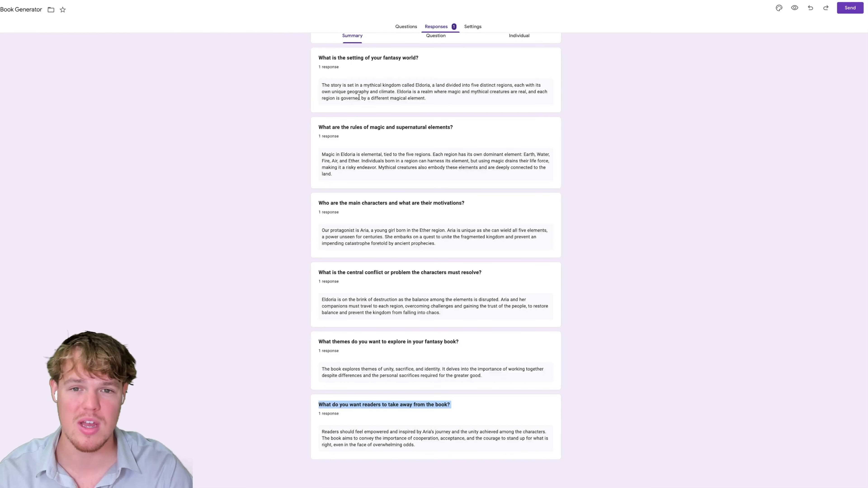
# Switch the Google Form to its Questions tab.
pyautogui.click(394, 27)
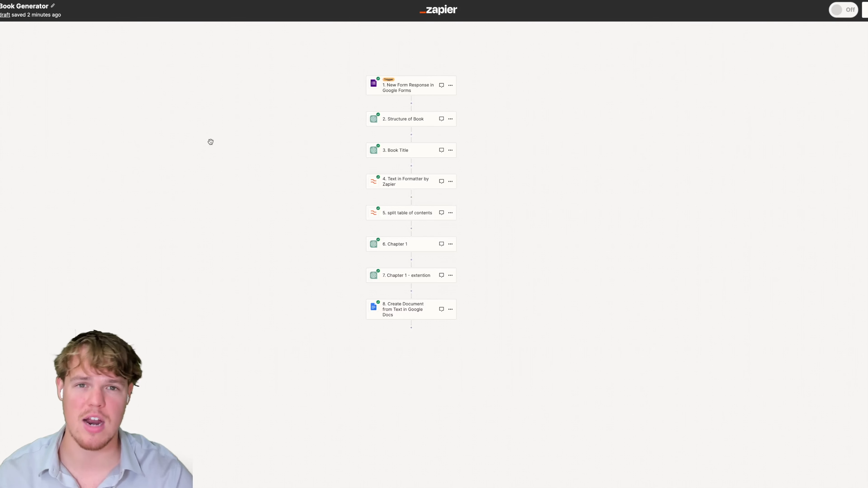
# Zoom into the canvas and review the Book Title and Structure of Book prompts.
pyautogui.scroll(5, 360, 209)
pyautogui.moveTo(665, 209); pyautogui.dragTo(552, 207)
pyautogui.scroll(2, 534, 219)
pyautogui.scroll(-1, 513, 209)
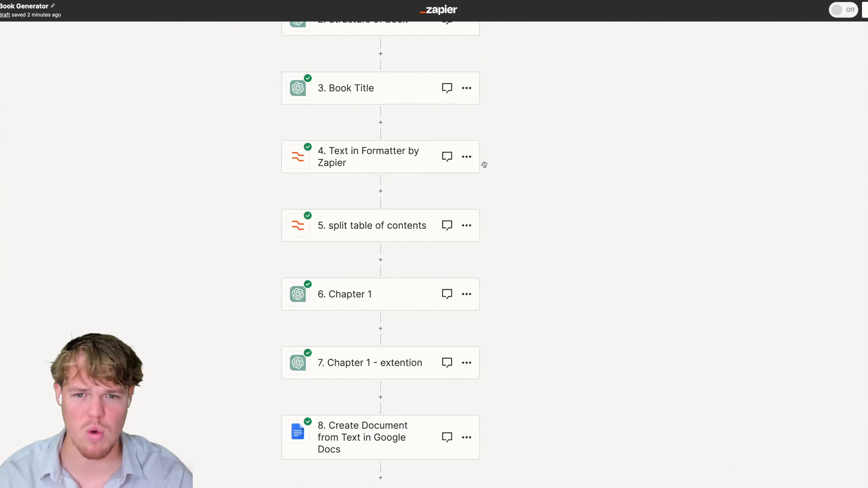
pyautogui.click(355, 72)
pyautogui.click(620, 204)
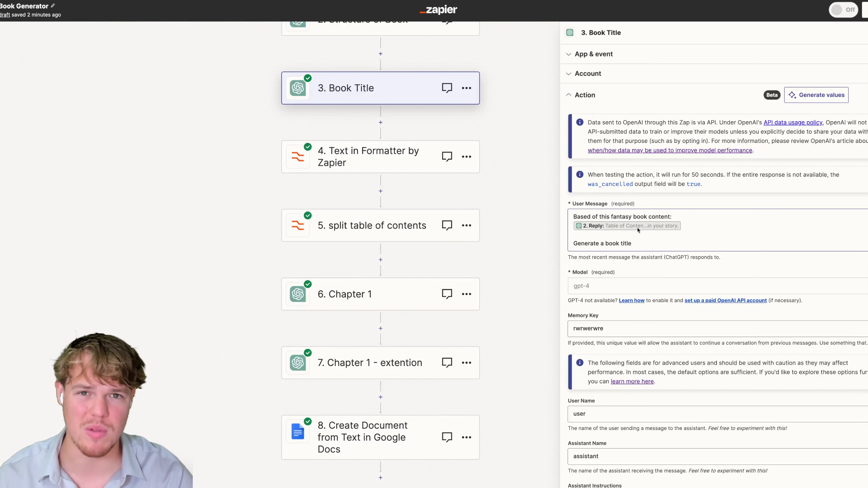
pyautogui.scroll(5, 535, 266)
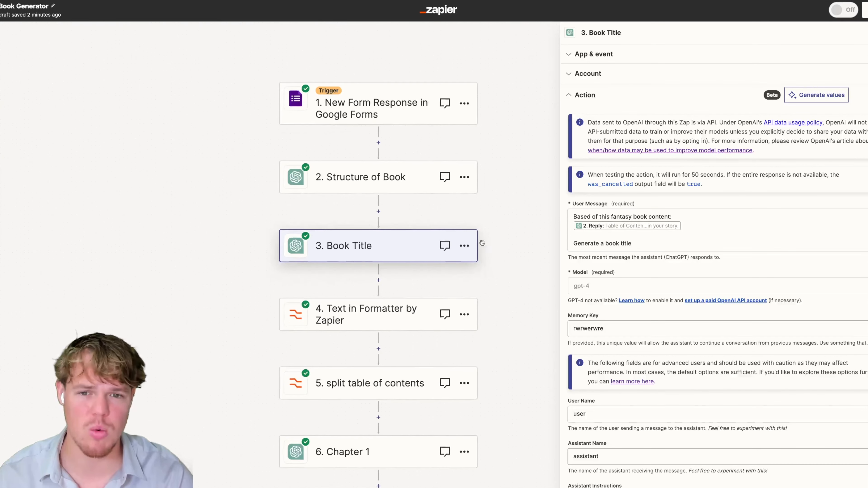
pyautogui.click(411, 182)
pyautogui.click(591, 206)
# Open the Chapter 1 step's action settings to view its split-items prompt.
pyautogui.scroll(-1, 529, 230)
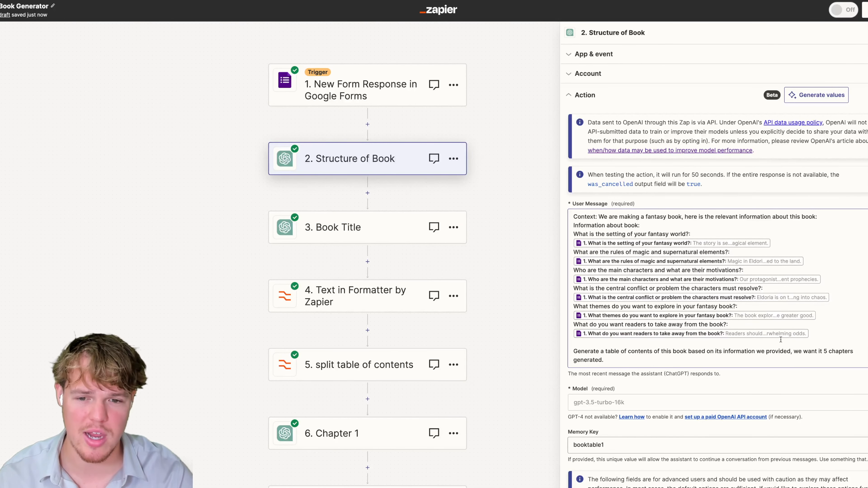
pyautogui.scroll(-3, 508, 215)
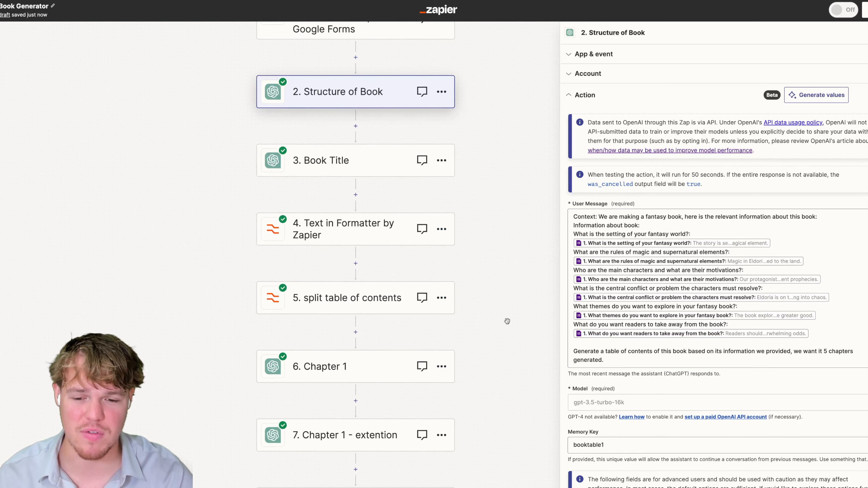
pyautogui.scroll(-1, 507, 321)
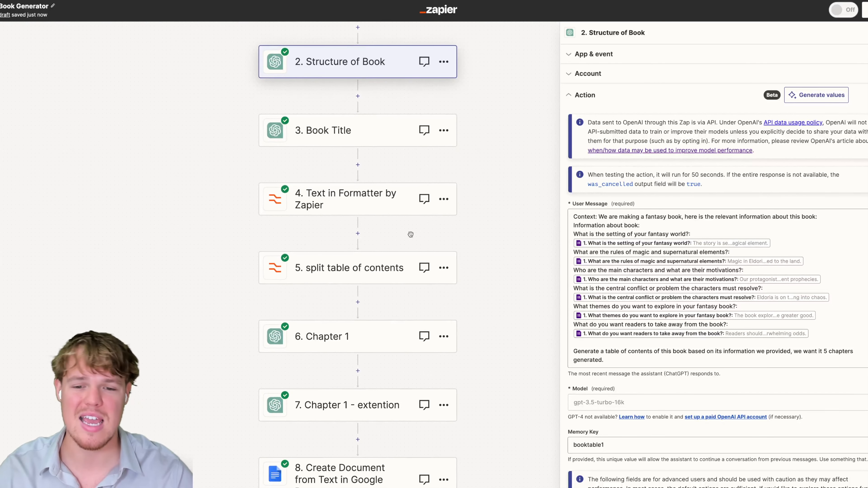
pyautogui.click(368, 336)
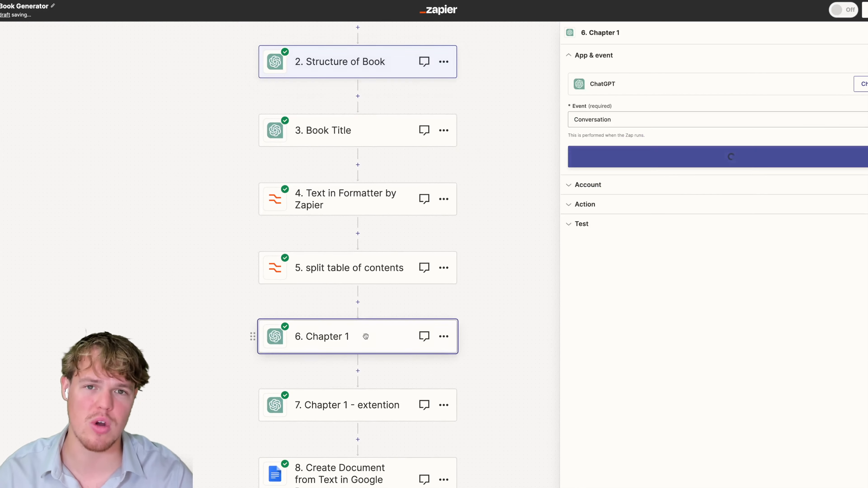
pyautogui.click(609, 210)
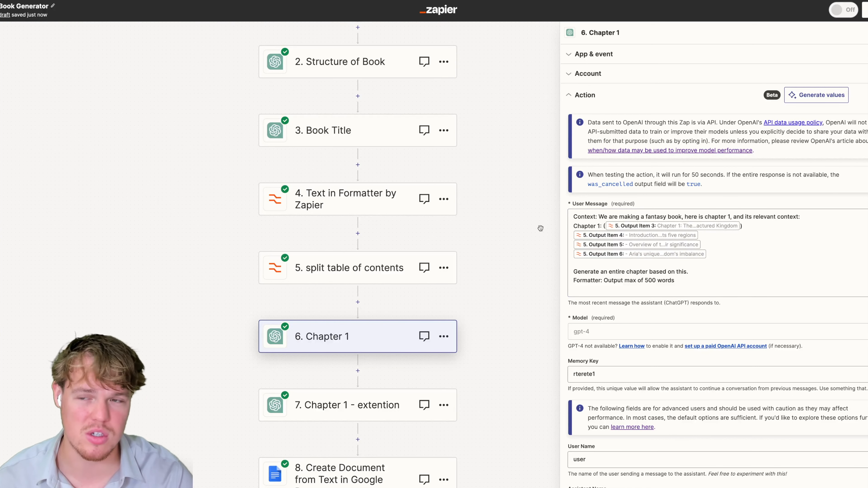
pyautogui.scroll(1, 541, 228)
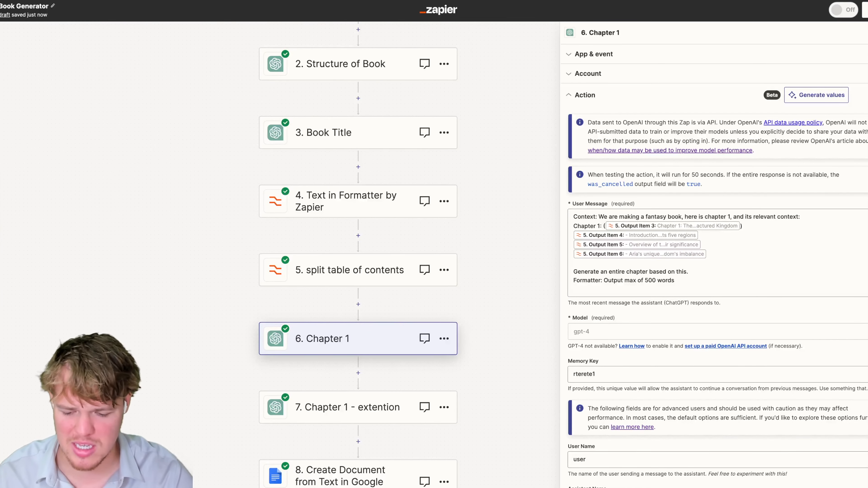